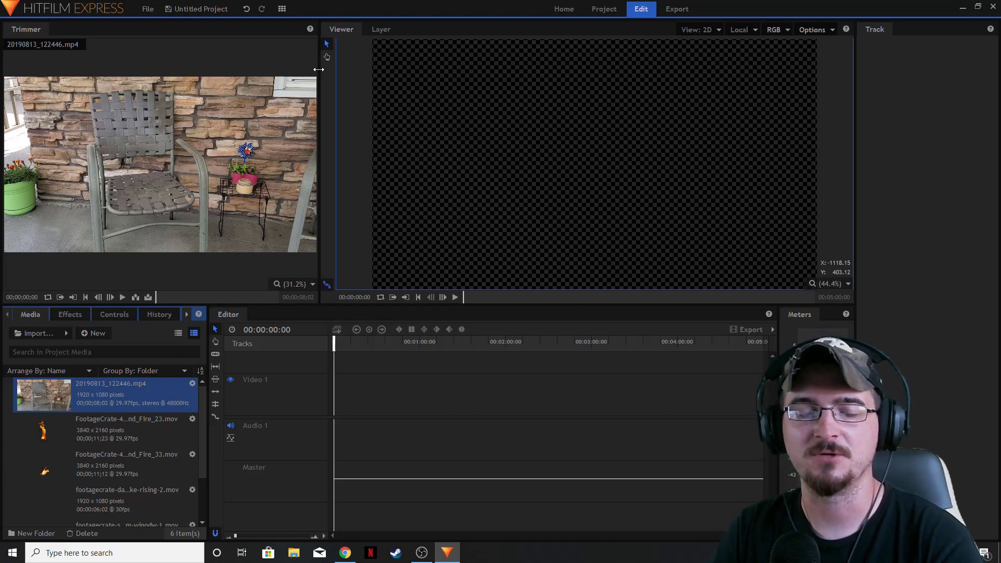
pyautogui.moveTo(218, 96)
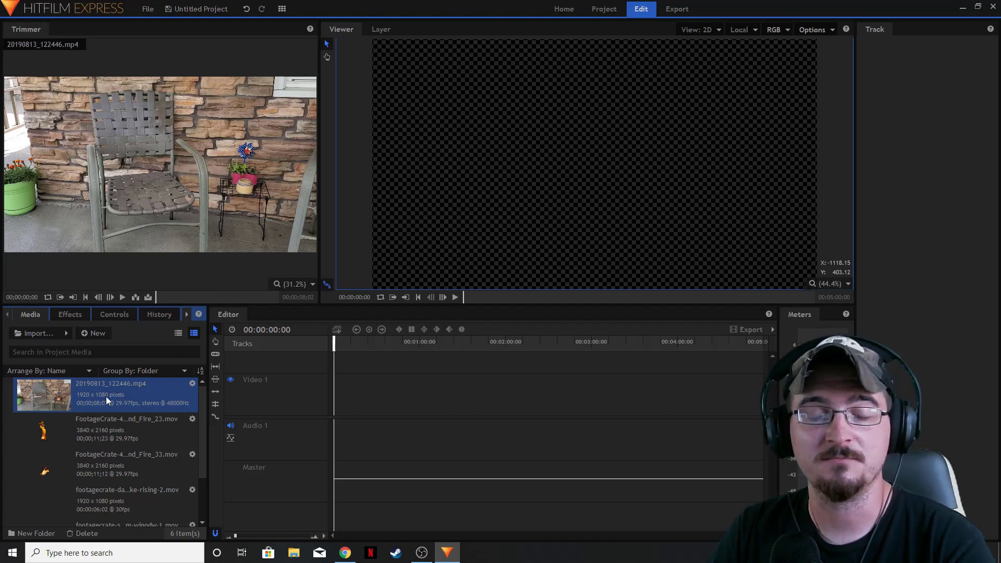
pyautogui.scroll(-2, 105, 396)
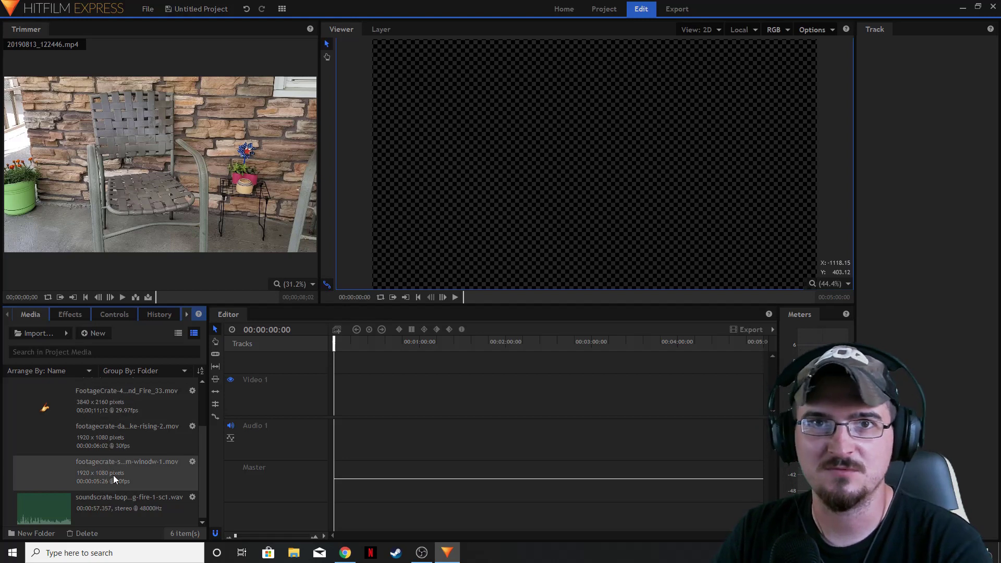
pyautogui.scroll(2, 102, 472)
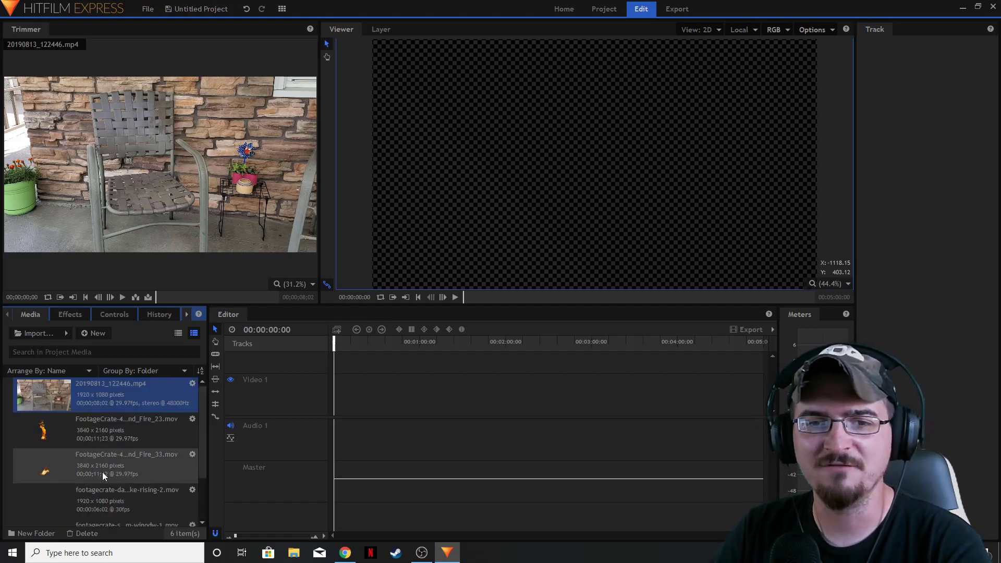
pyautogui.scroll(-2, 102, 471)
pyautogui.scroll(2, 102, 472)
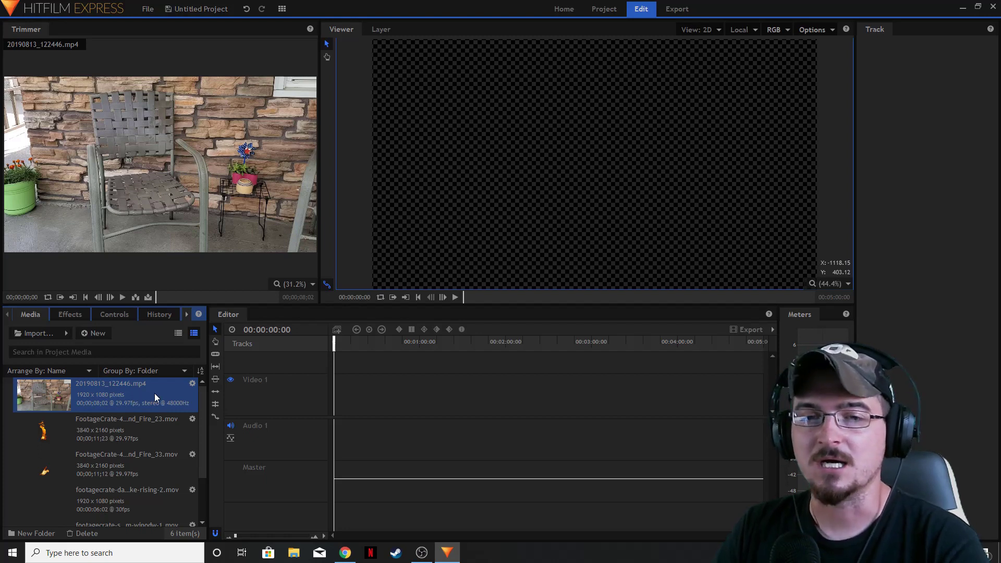
# Make a composite shot named Fire from the 20190813_122446.mp4 clip.
pyautogui.rightClick(127, 391)
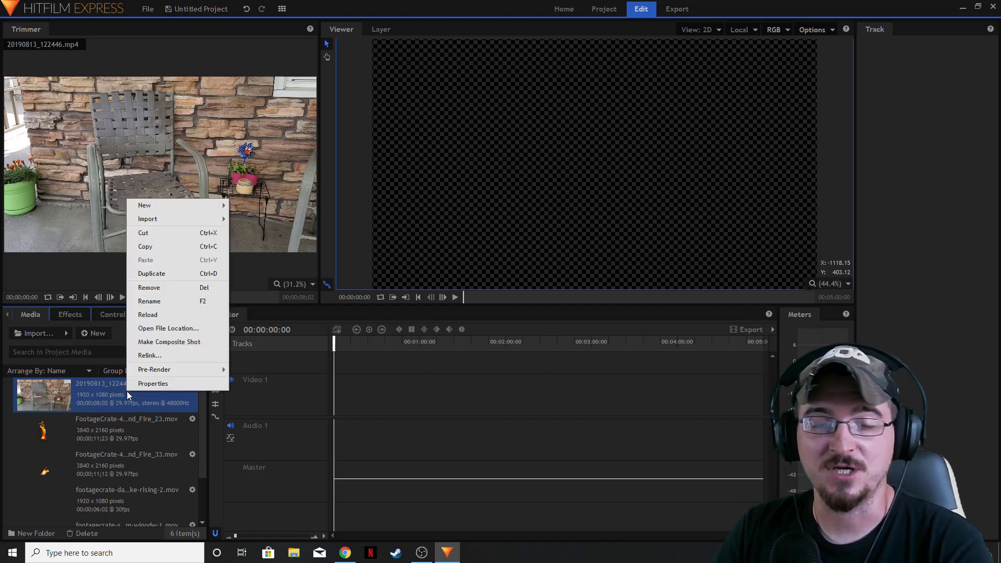
pyautogui.click(172, 344)
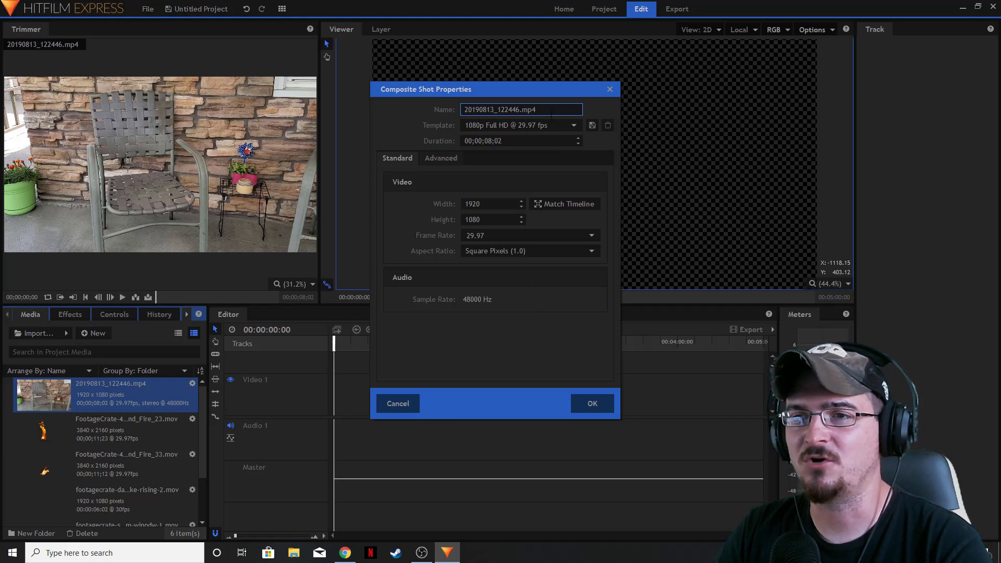
pyautogui.hotkey('ctrl', 'a')
pyautogui.press('BackSpace')
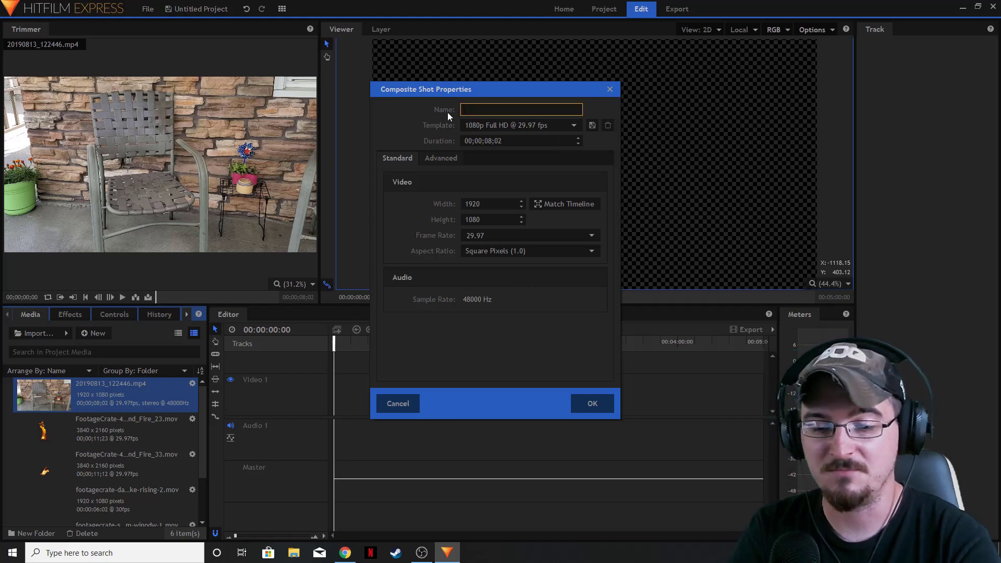
pyautogui.write('Fire')
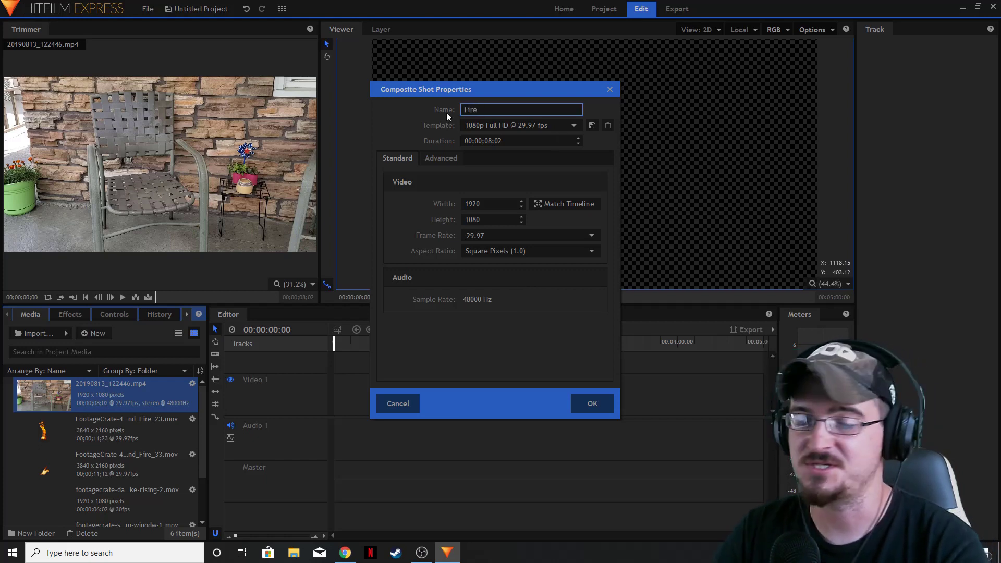
pyautogui.click(583, 407)
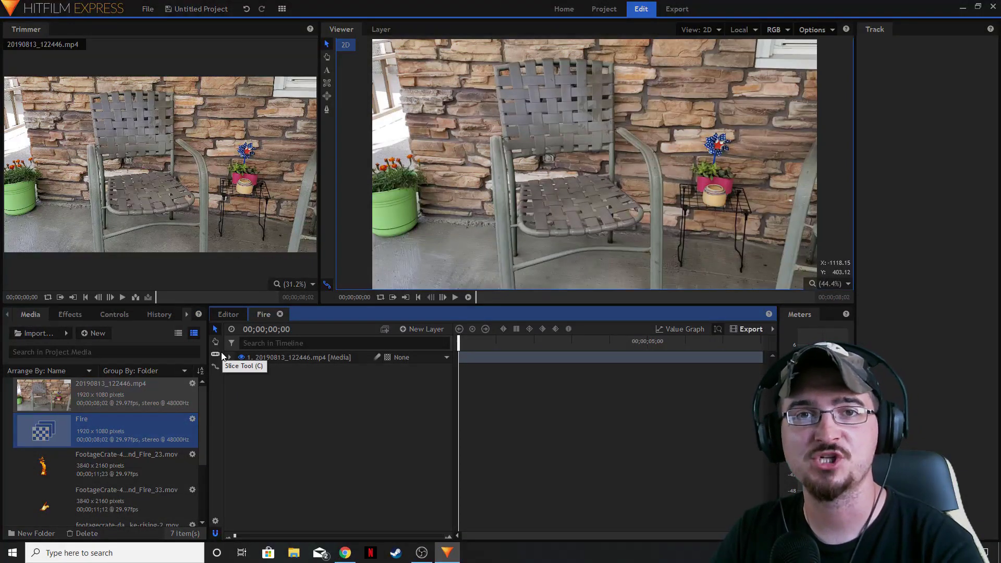
# Add a tracker to the composite shot's video layer and widen the Track panel until its settings fit.
pyautogui.click(230, 359)
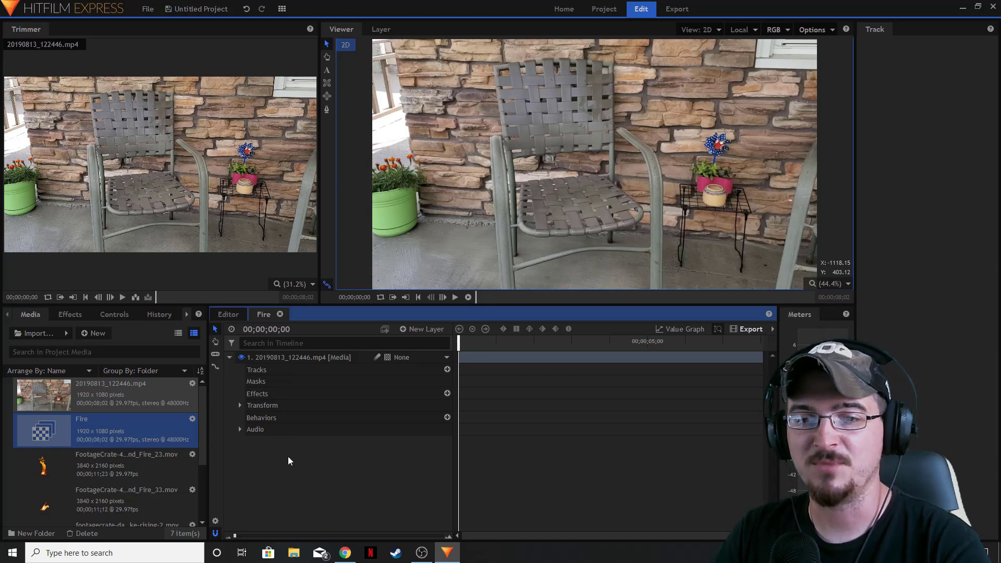
pyautogui.click(447, 369)
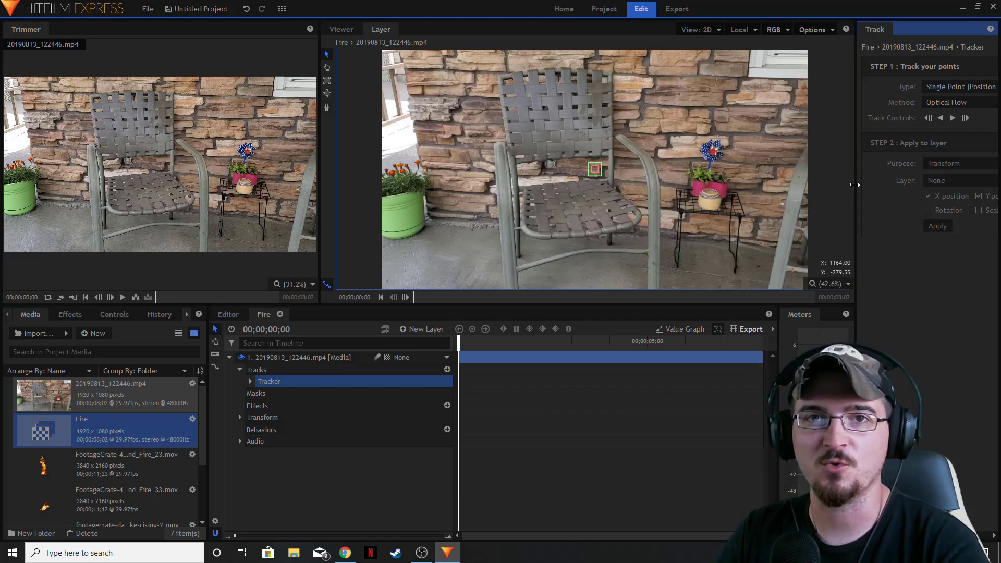
pyautogui.moveTo(854, 184); pyautogui.dragTo(814, 185)
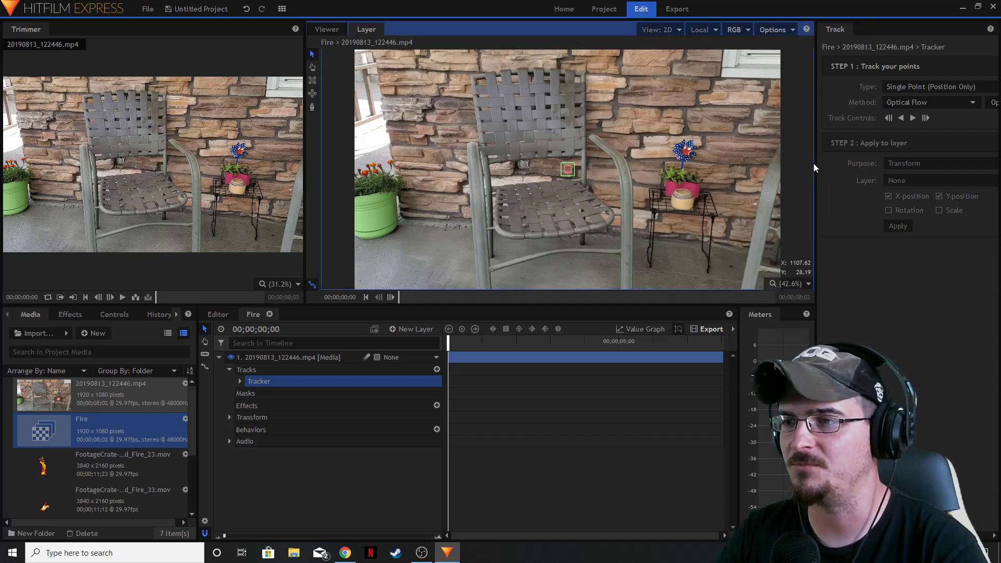
pyautogui.moveTo(815, 167); pyautogui.dragTo(786, 163)
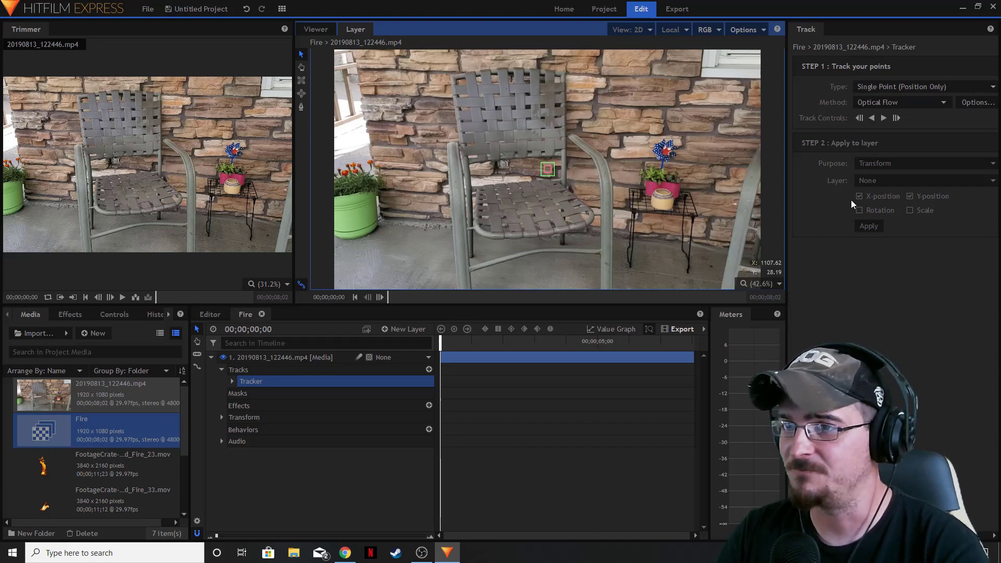
# Move the tracking point onto the stone wall between the chair's back post and its armrest.
pyautogui.scroll(1, 596, 207)
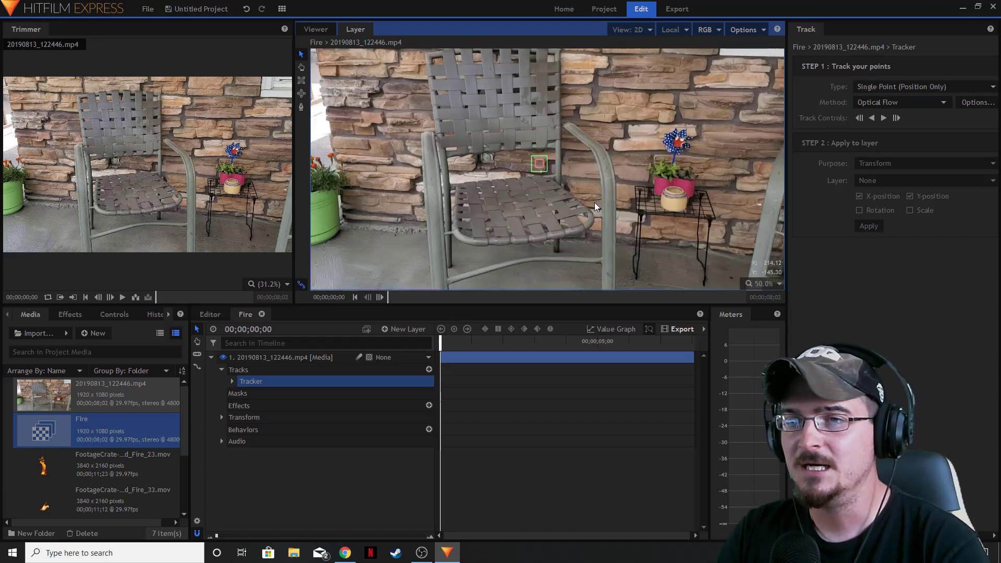
pyautogui.scroll(1, 596, 207)
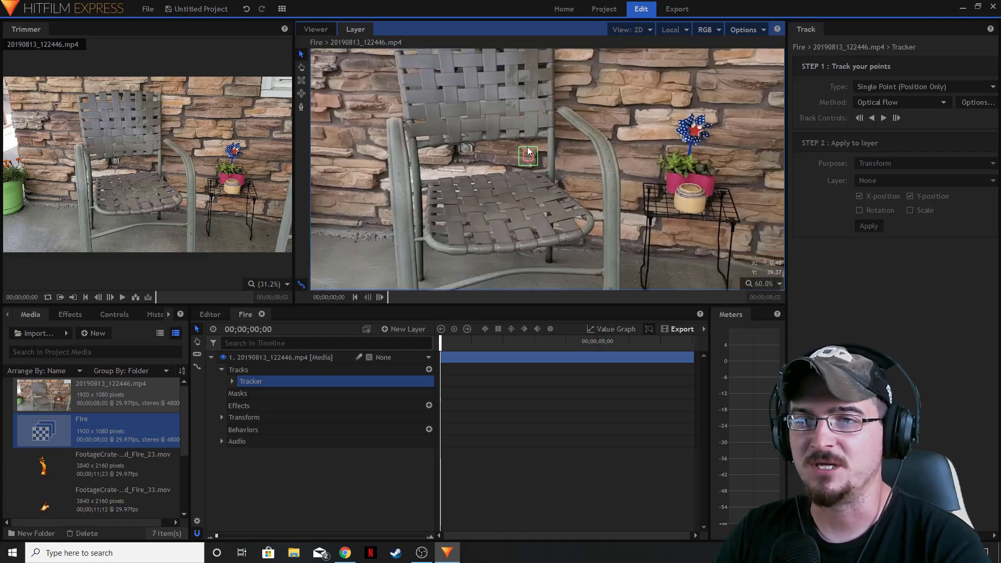
pyautogui.scroll(3, 528, 152)
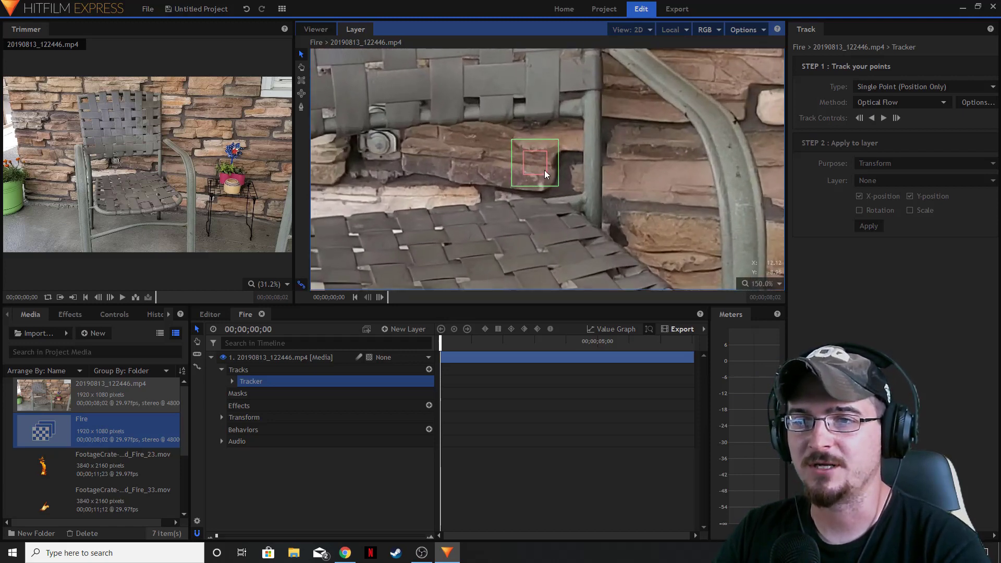
pyautogui.moveTo(538, 176); pyautogui.dragTo(668, 172)
pyautogui.press('h')
pyautogui.moveTo(718, 230); pyautogui.dragTo(594, 214)
pyautogui.press('v')
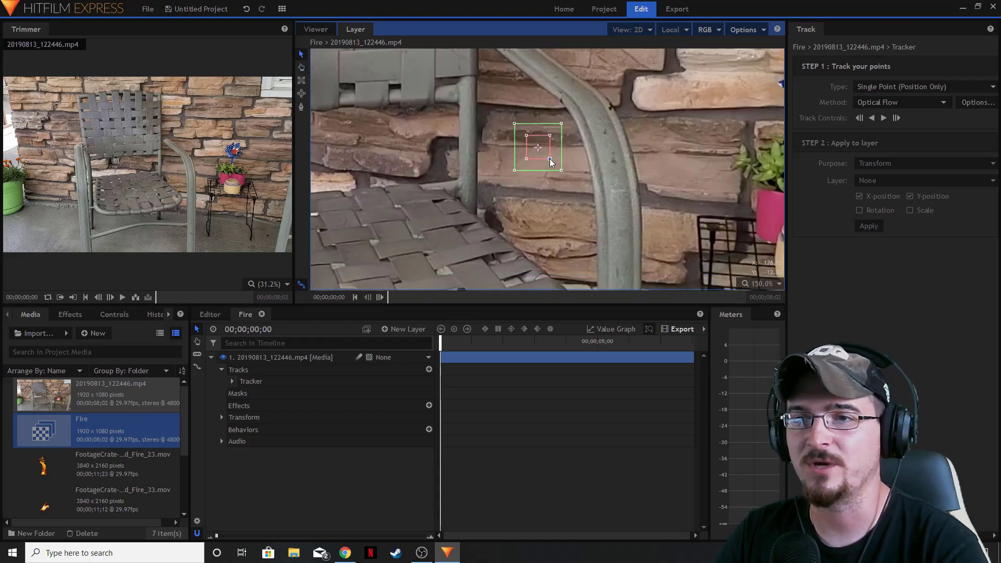
# Enlarge the tracker's green search area and adjust the size of its red feature region.
pyautogui.scroll(4, 539, 151)
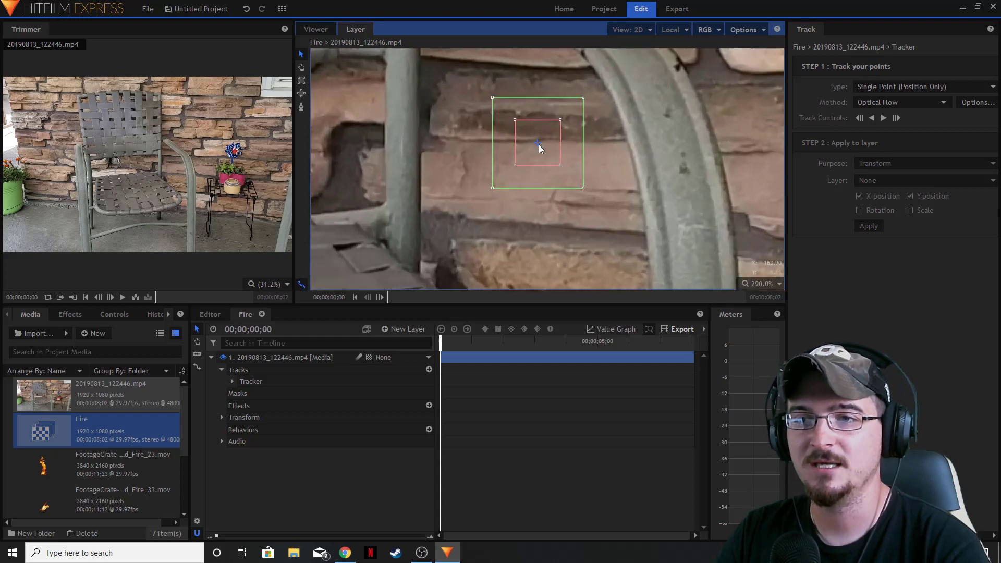
pyautogui.moveTo(633, 209); pyautogui.dragTo(596, 212)
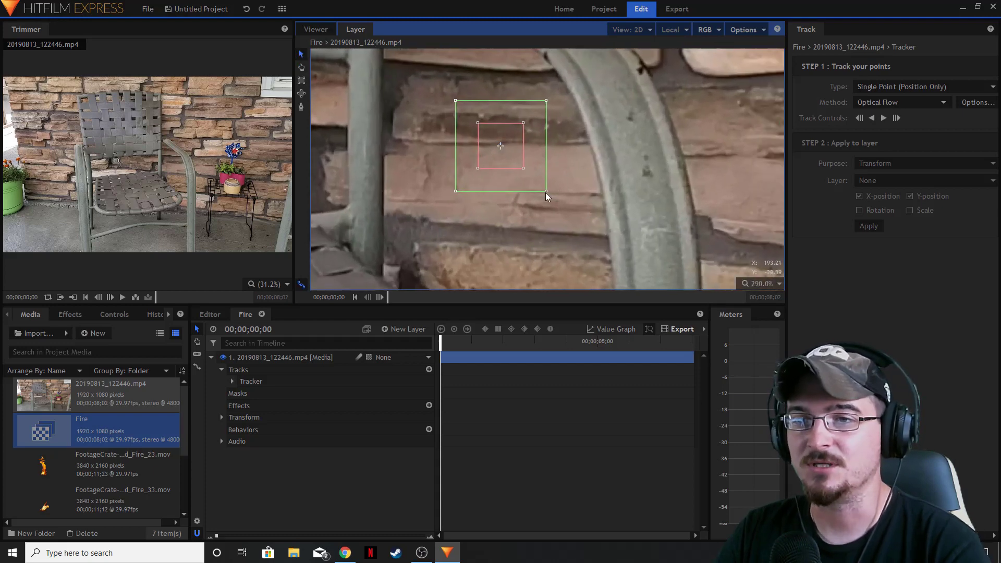
pyautogui.moveTo(547, 192); pyautogui.dragTo(555, 202)
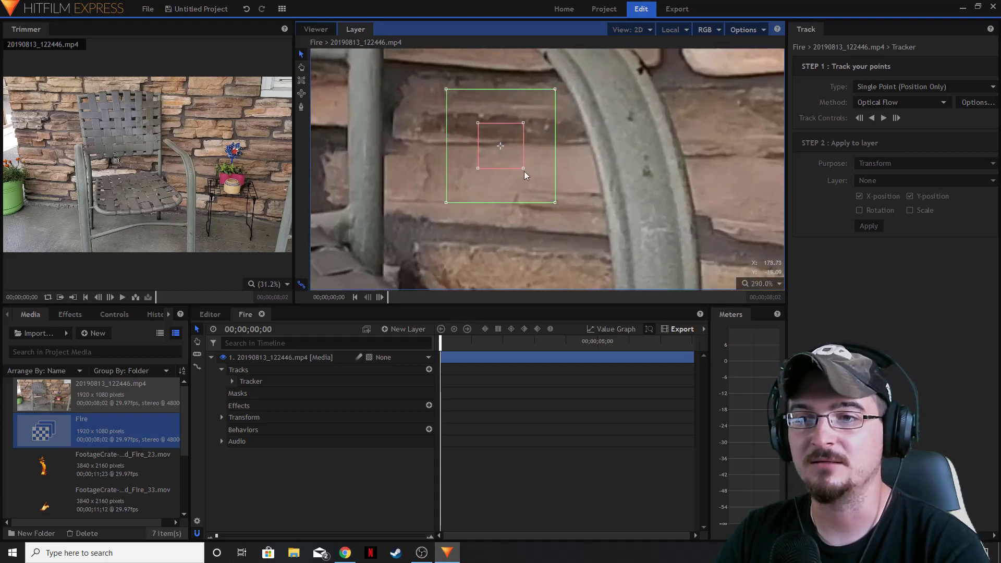
pyautogui.moveTo(523, 168); pyautogui.dragTo(503, 152)
pyautogui.scroll(-2, 520, 169)
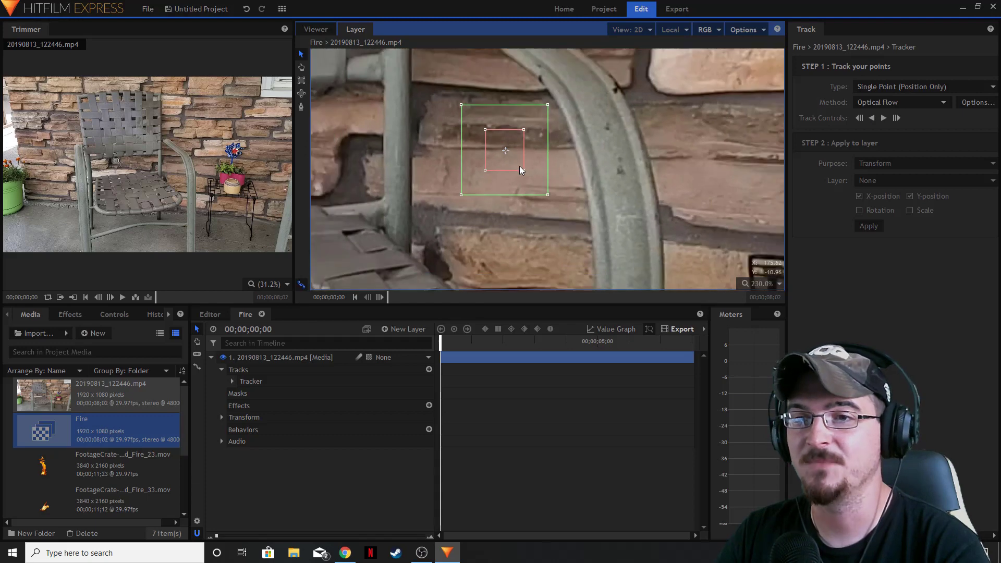
pyautogui.scroll(-1, 520, 170)
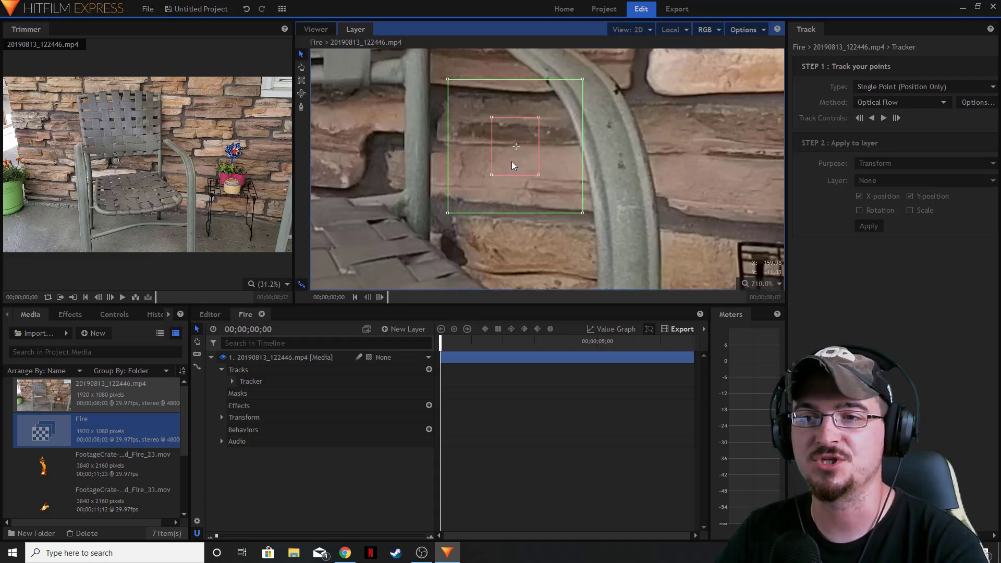
# Move the tracking point onto the rim of the small yellow jar on the wire table.
pyautogui.moveTo(511, 161); pyautogui.dragTo(525, 243)
pyautogui.press('h')
pyautogui.press('v')
pyautogui.scroll(-5, 492, 220)
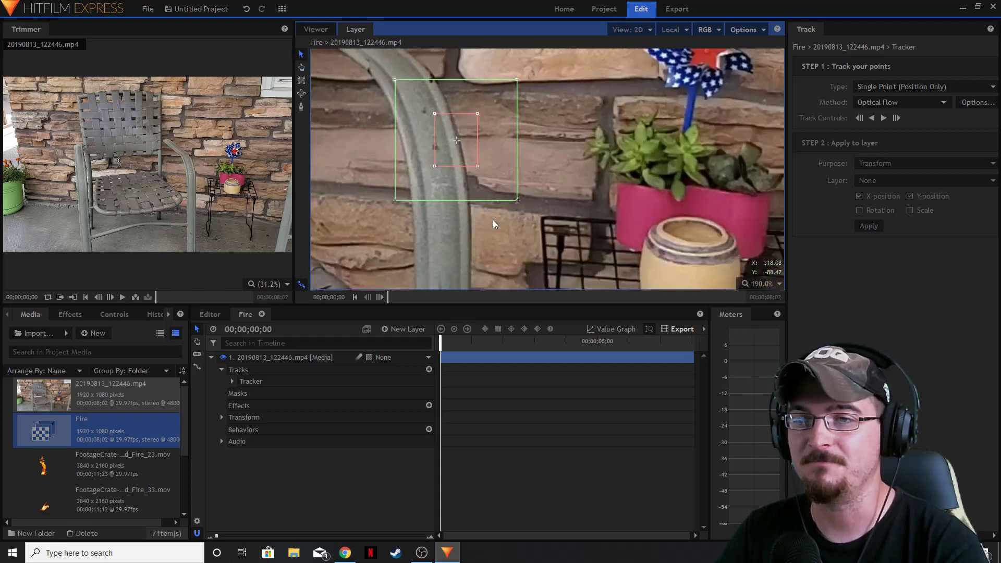
pyautogui.scroll(-1, 545, 180)
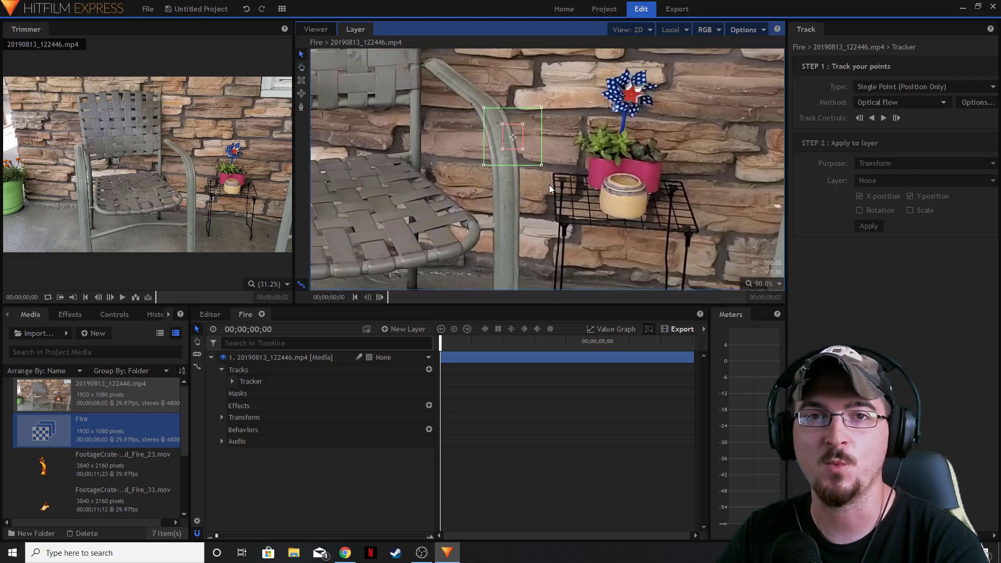
pyautogui.moveTo(518, 146); pyautogui.dragTo(629, 184)
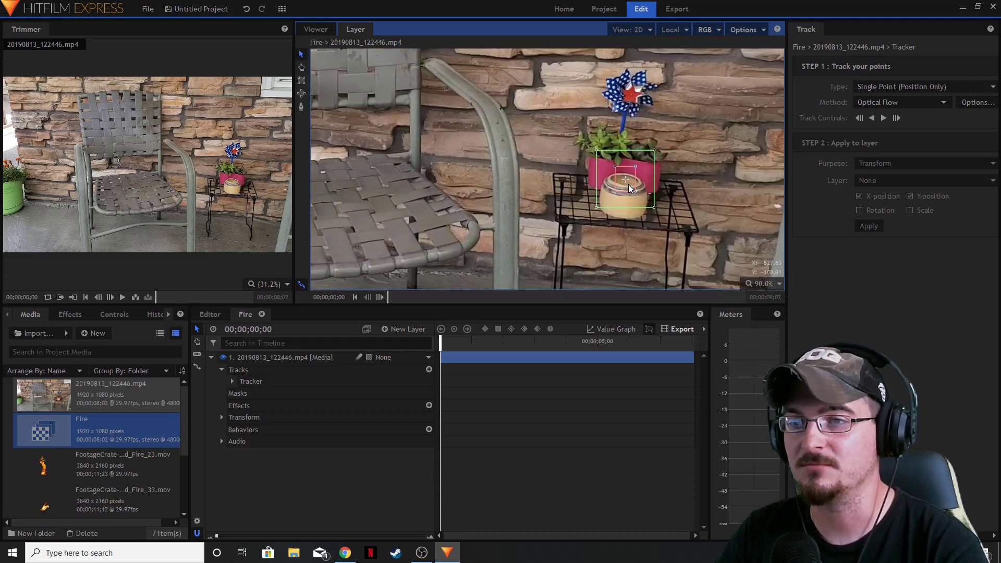
# Play the source clip in the trimmer to check how the jar moves through the shot.
pyautogui.scroll(4, 683, 227)
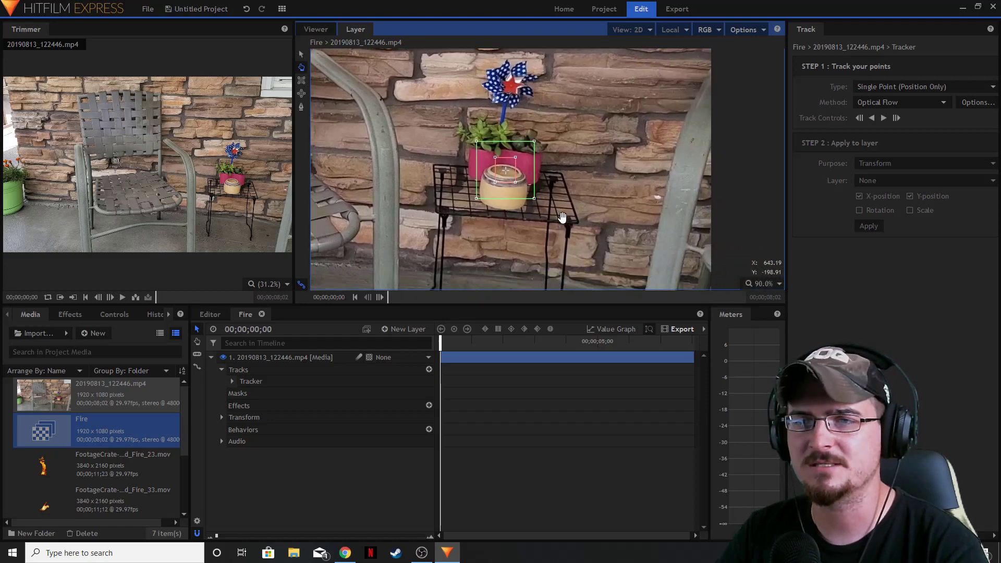
pyautogui.moveTo(533, 223); pyautogui.dragTo(562, 241)
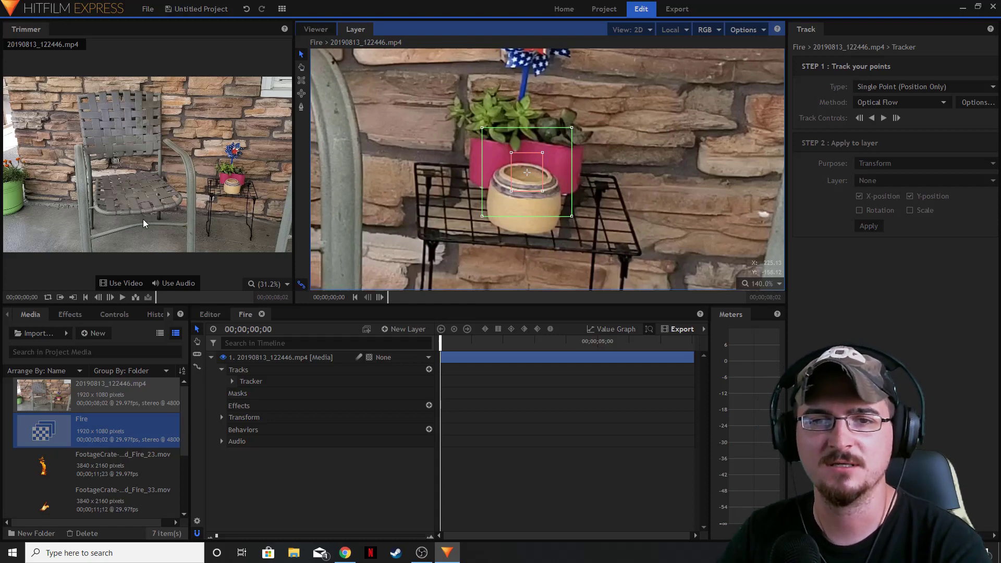
pyautogui.click(122, 298)
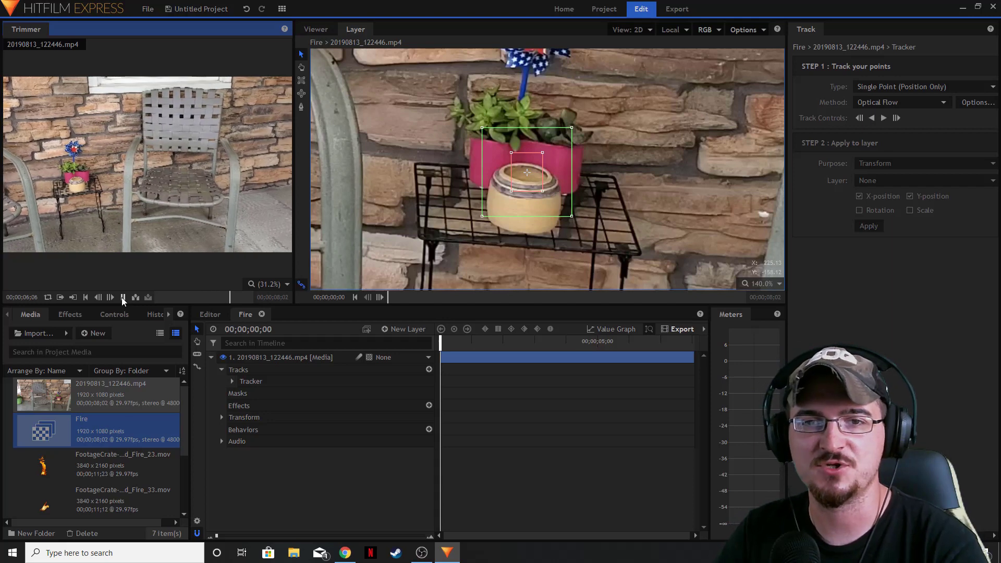
pyautogui.click(124, 298)
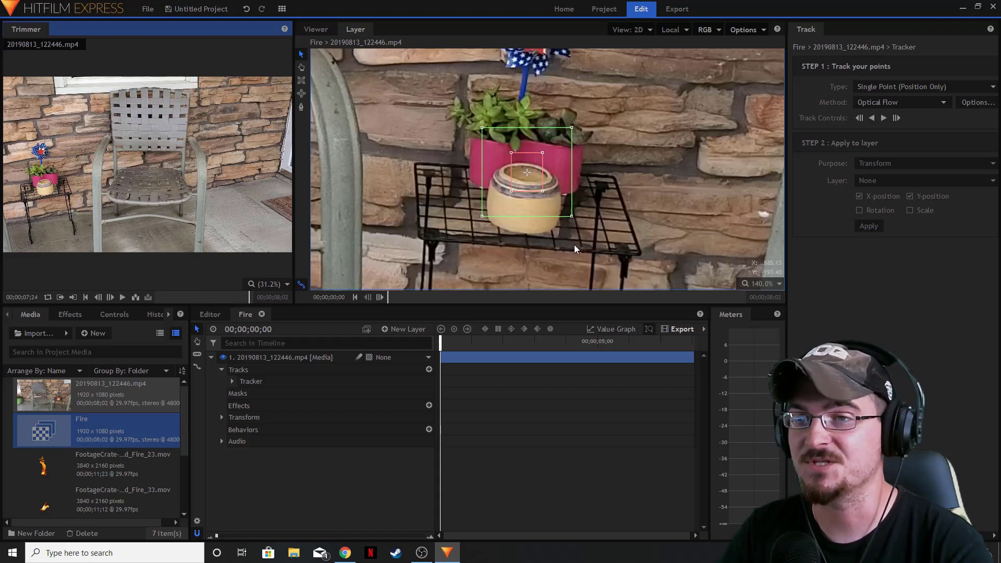
# Nudge the tracker to center it on the jar's opening and widen the feature region to span the whole rim.
pyautogui.scroll(2, 522, 252)
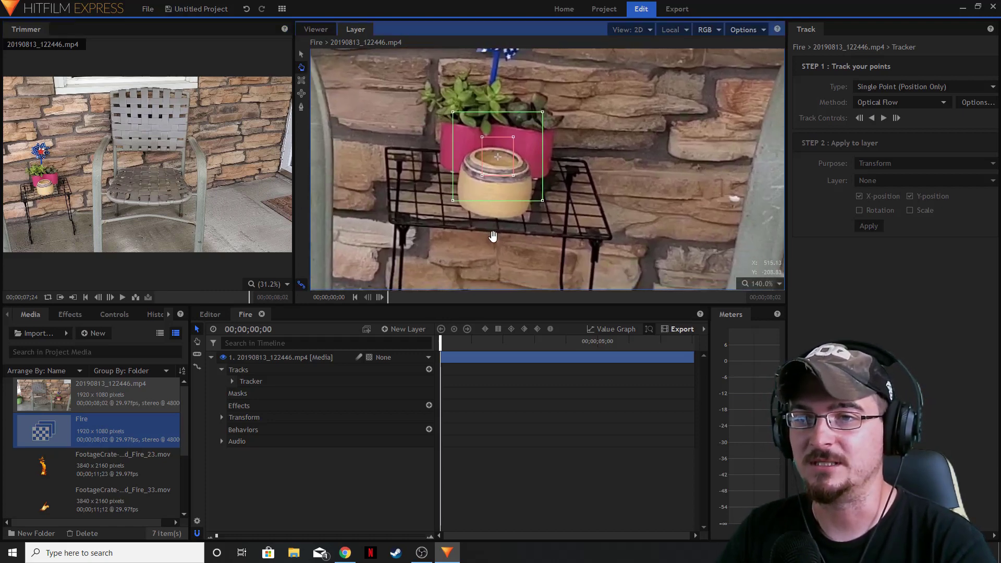
pyautogui.scroll(1, 518, 245)
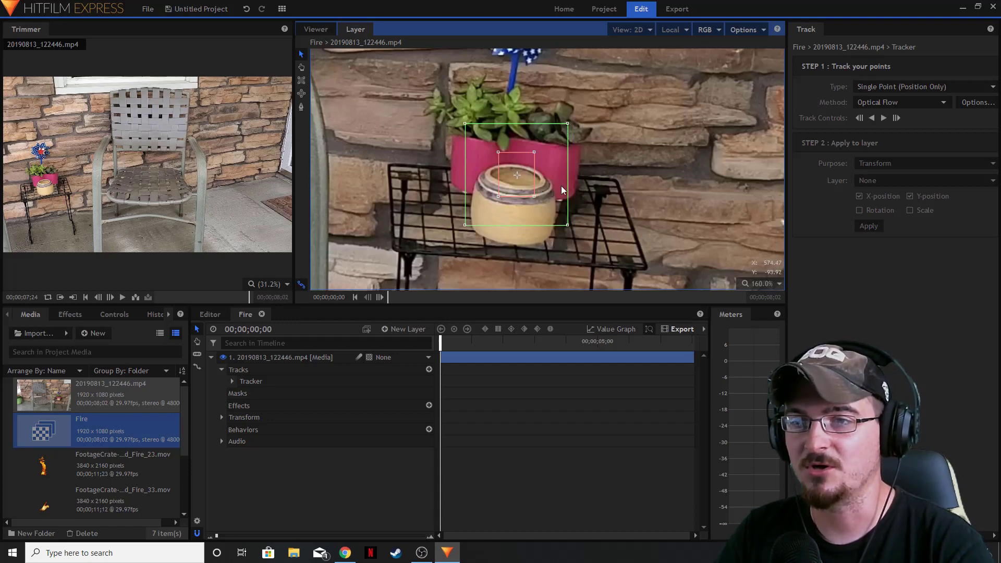
pyautogui.moveTo(540, 226); pyautogui.dragTo(540, 228)
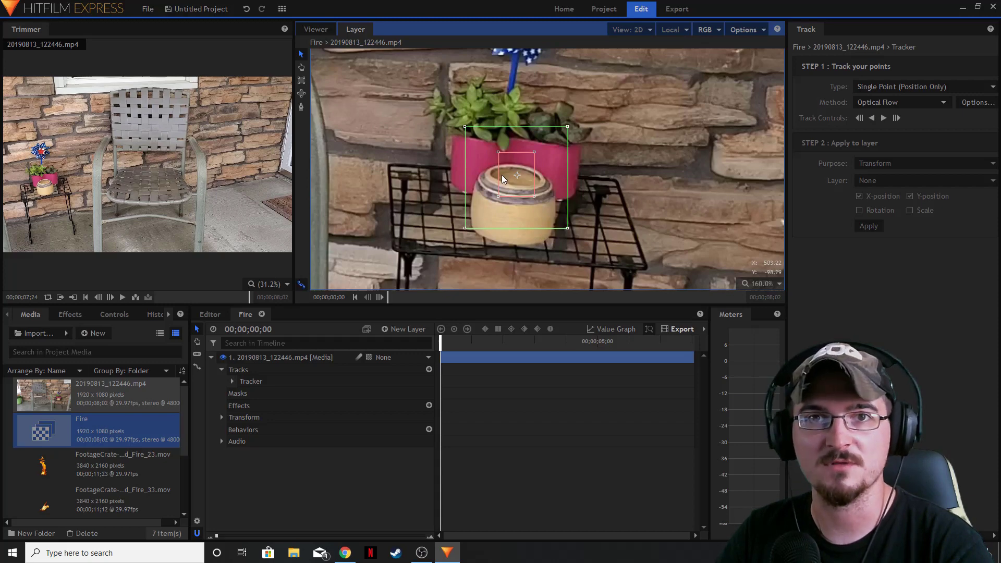
pyautogui.moveTo(518, 197); pyautogui.dragTo(517, 195)
pyautogui.moveTo(497, 157); pyautogui.dragTo(471, 161)
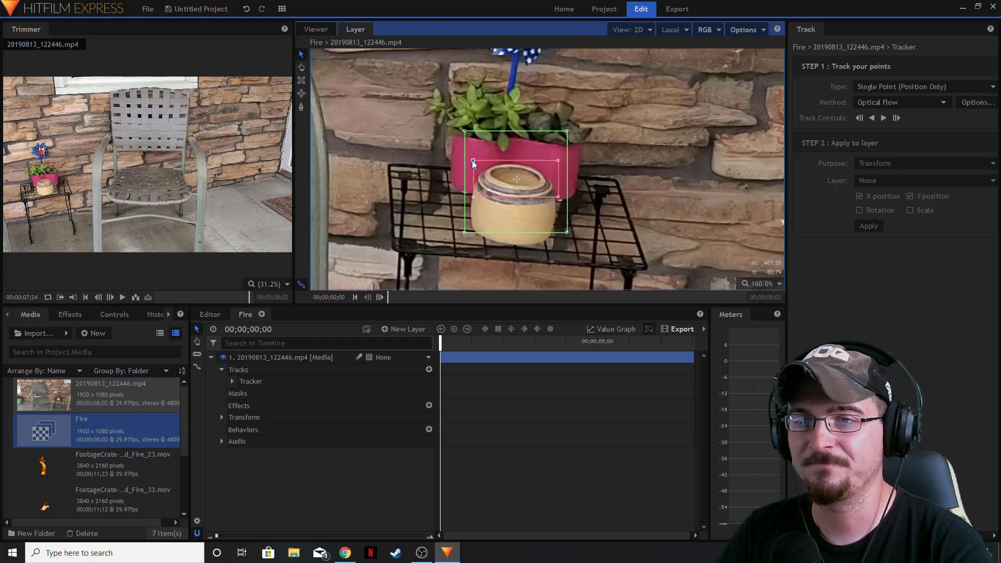
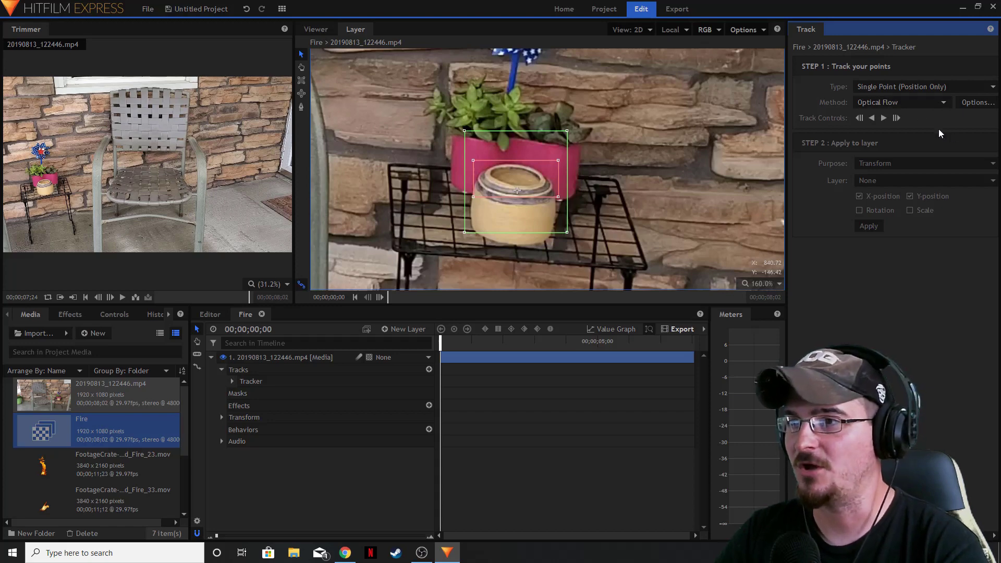
# Set the tracker's error tolerance to 25% in the Track & Stabilize options.
pyautogui.click(978, 102)
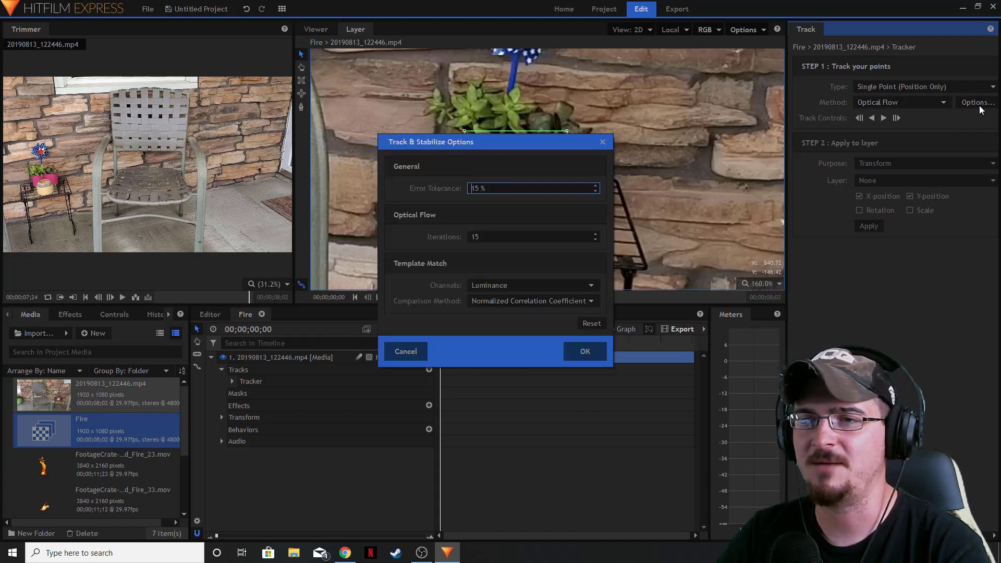
pyautogui.moveTo(479, 145); pyautogui.dragTo(726, 93)
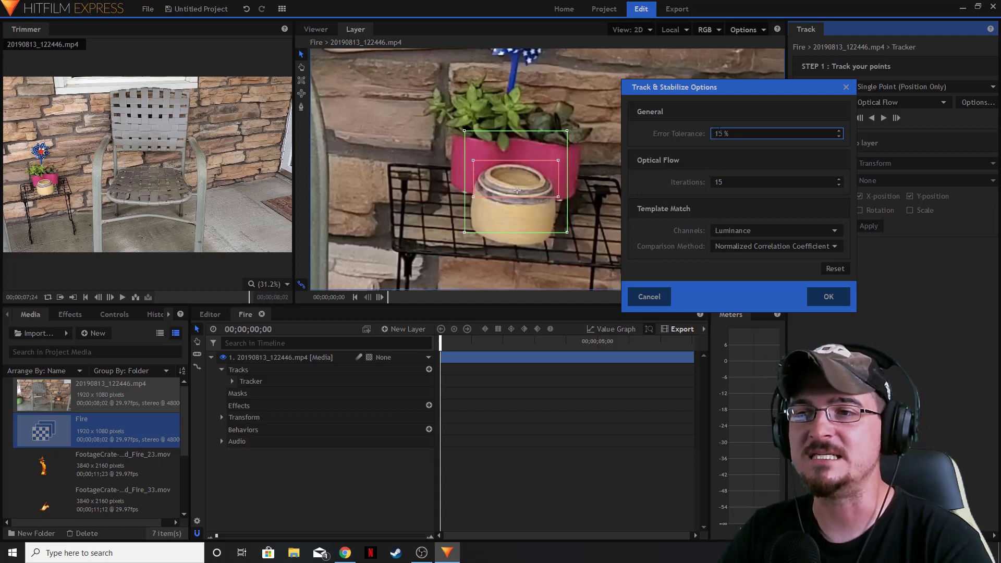
pyautogui.moveTo(729, 133); pyautogui.dragTo(705, 134)
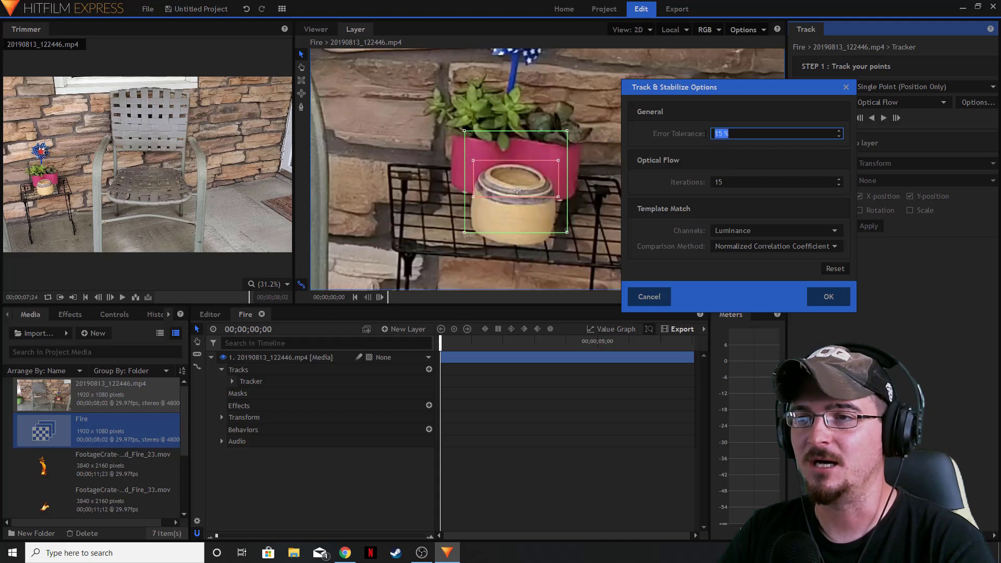
pyautogui.write('25')
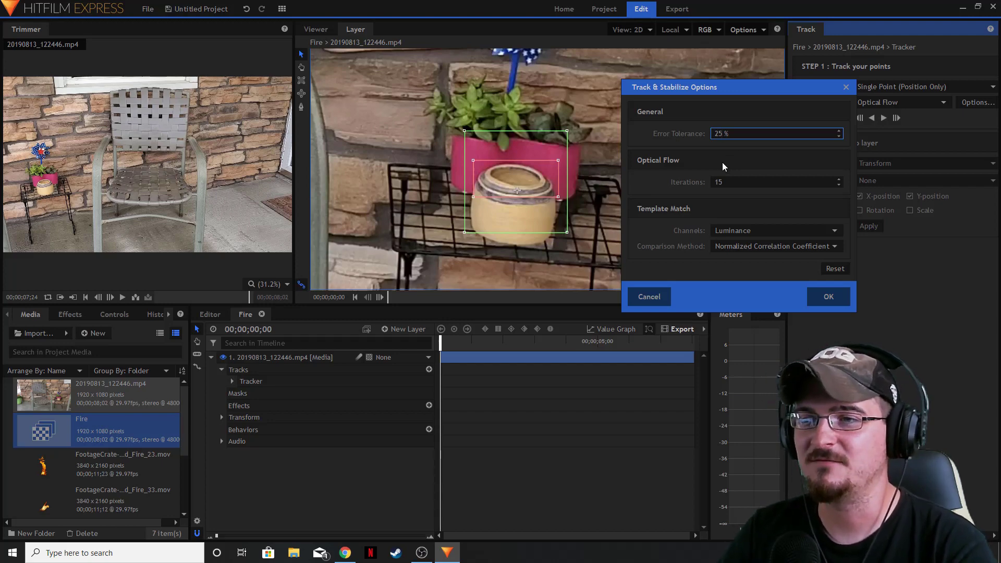
pyautogui.click(829, 296)
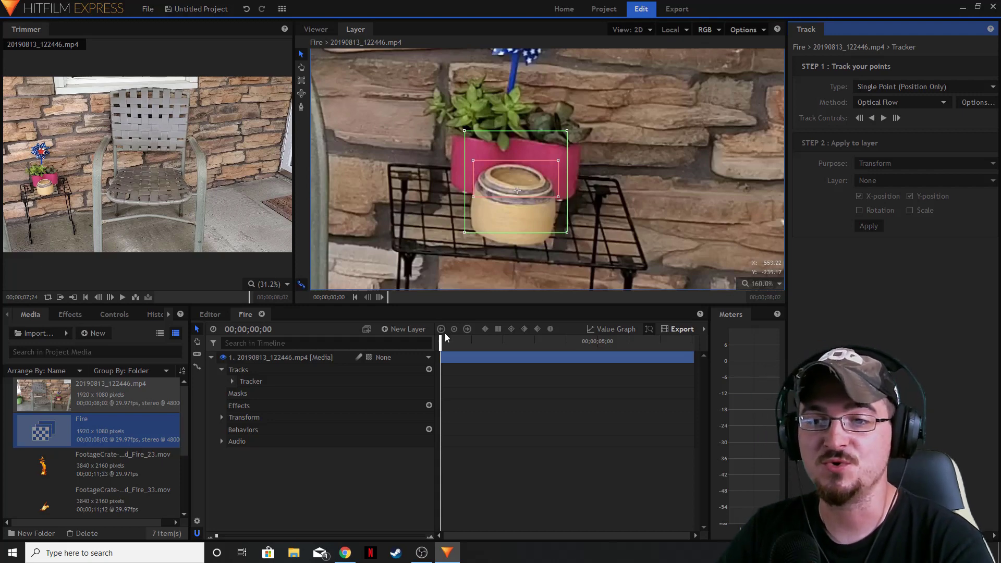
# Scrub the Fire timeline to mid-shot to compare the tracker's position with the footage, and return to the first frame.
pyautogui.moveTo(446, 338); pyautogui.dragTo(550, 337)
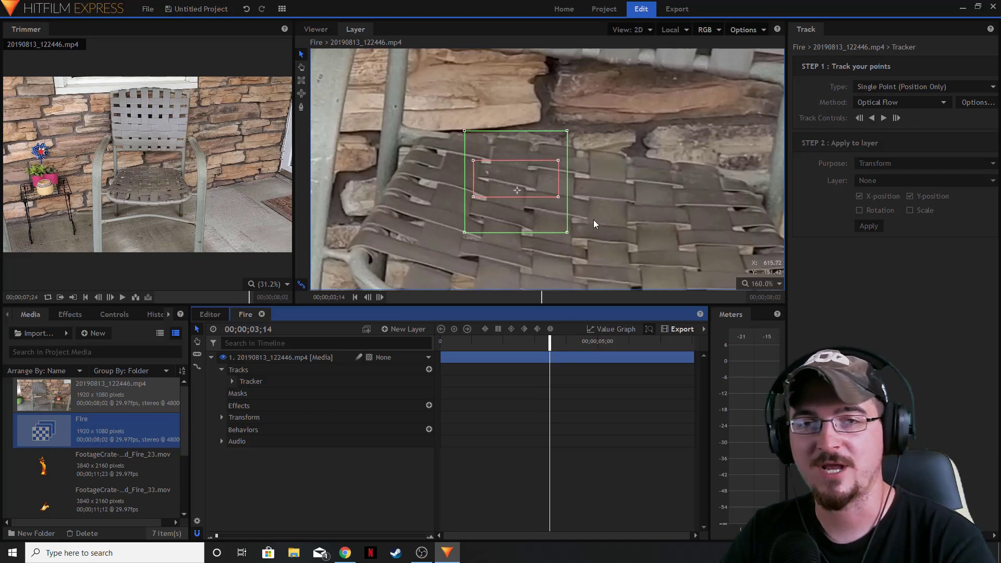
pyautogui.moveTo(551, 342); pyautogui.dragTo(398, 345)
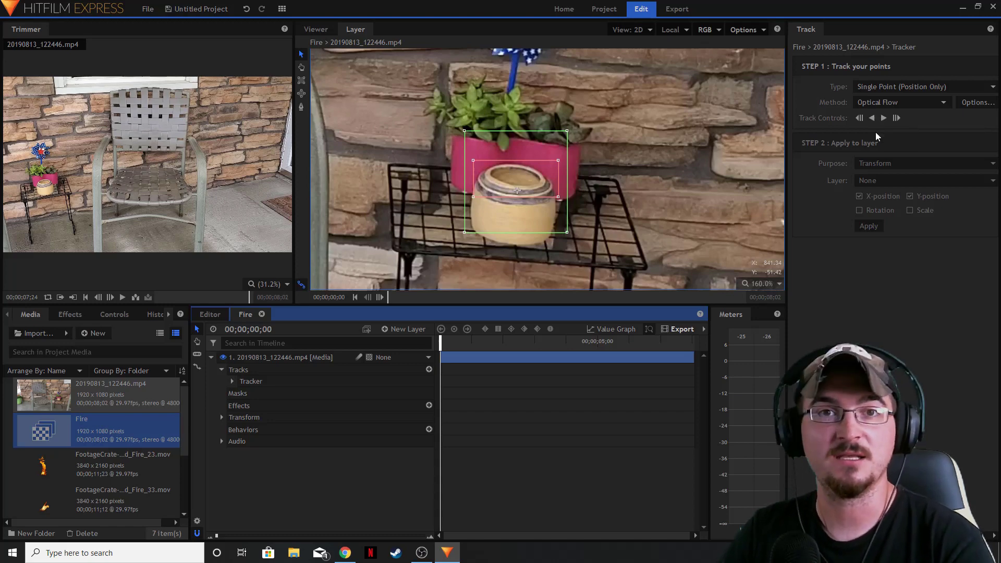
pyautogui.scroll(-6, 643, 209)
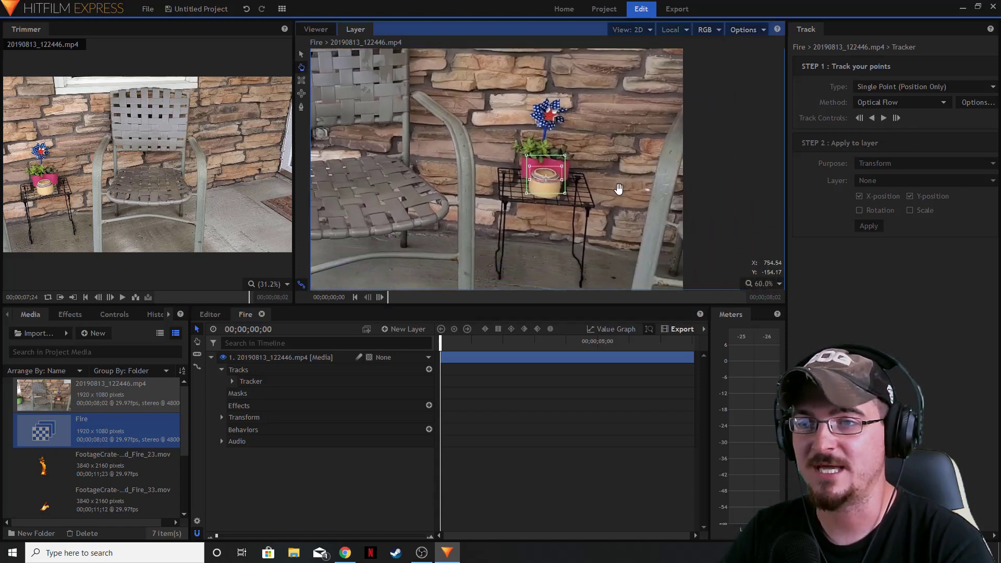
pyautogui.scroll(2, 625, 165)
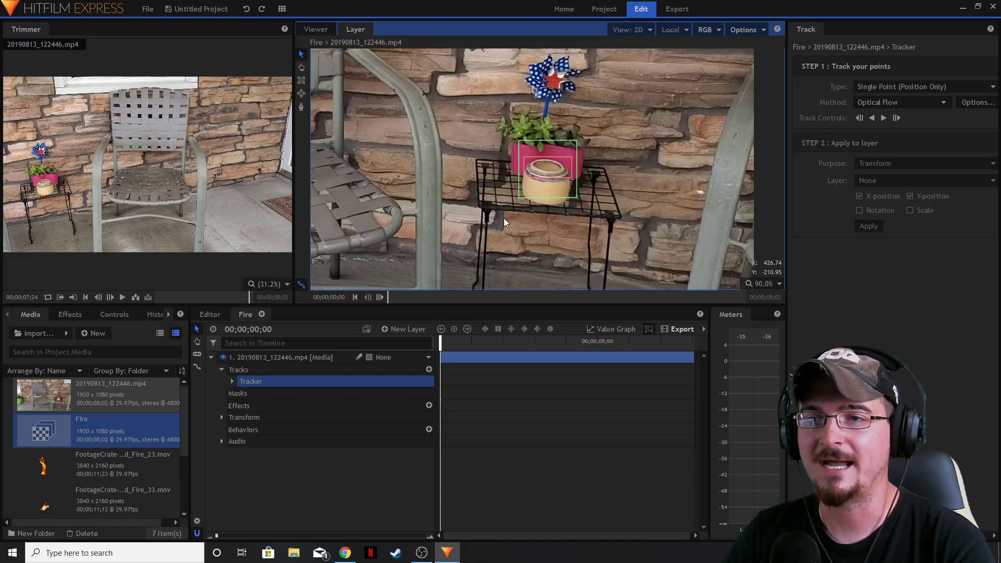
pyautogui.rightClick(261, 383)
pyautogui.click(280, 472)
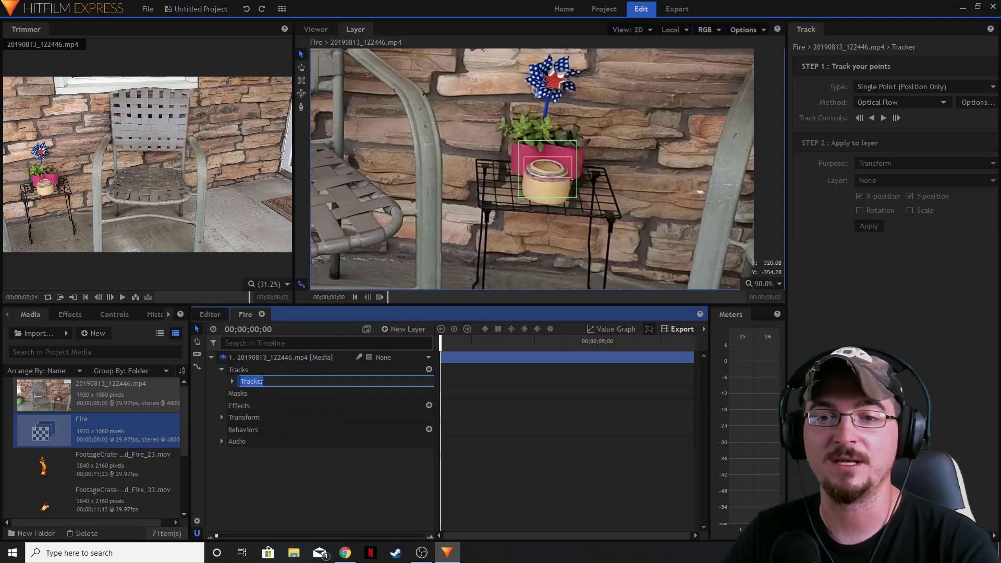
pyautogui.click(300, 471)
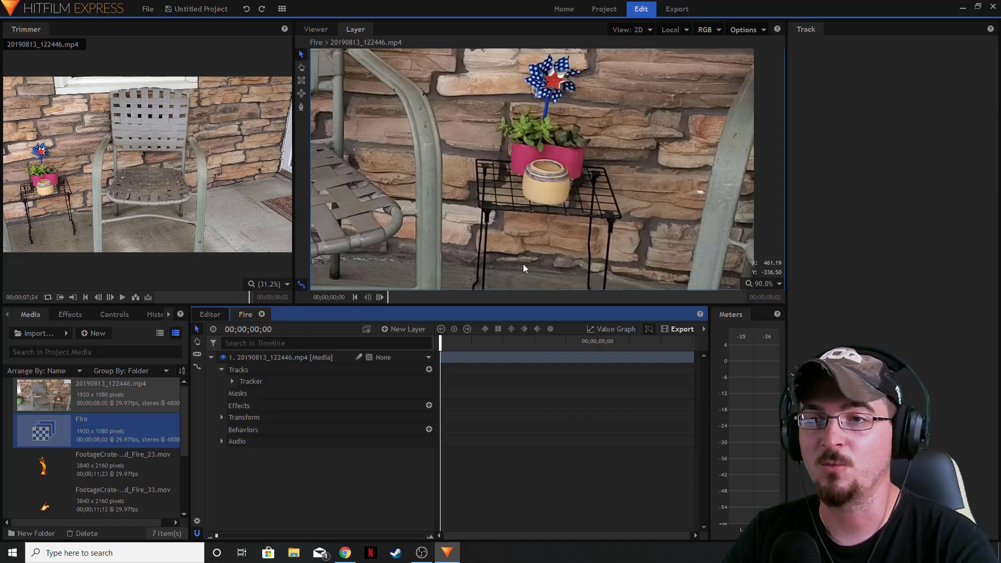
# Select the jar's tracker, fit the whole frame in view, and track the point forward through the clip.
pyautogui.click(280, 379)
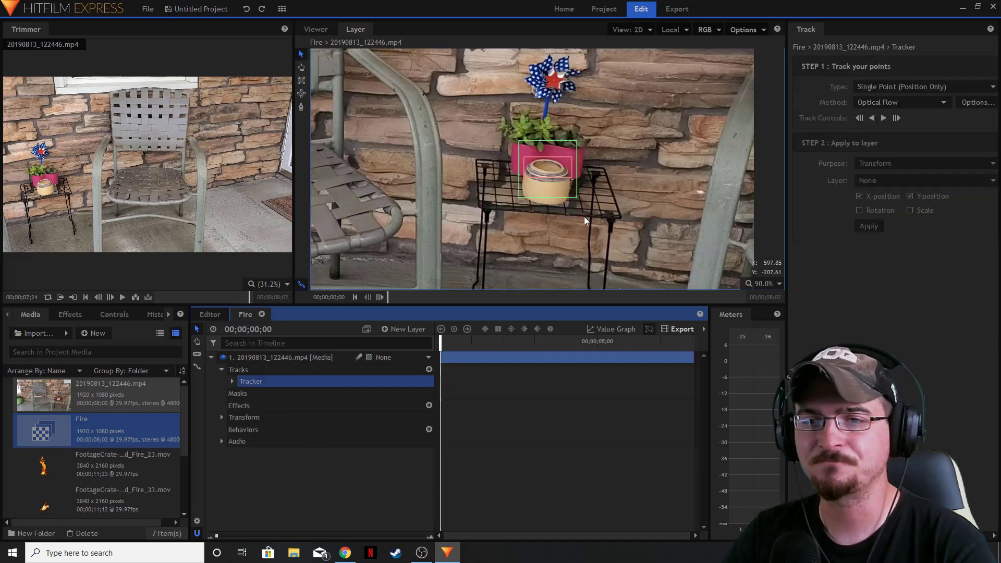
pyautogui.scroll(-3, 584, 217)
pyautogui.moveTo(584, 217); pyautogui.dragTo(685, 204)
pyautogui.scroll(-1, 666, 208)
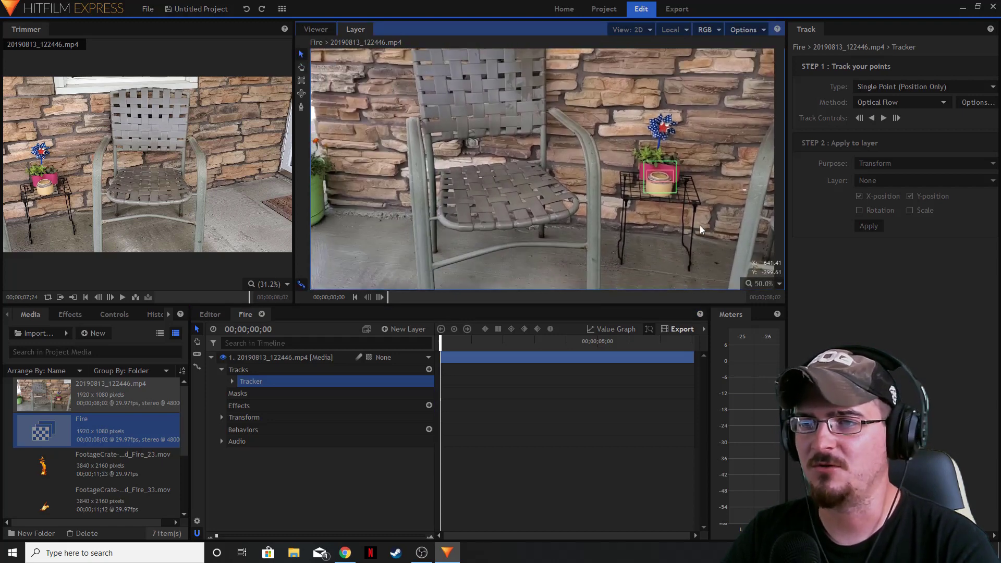
pyautogui.scroll(-5, 611, 180)
pyautogui.scroll(5, 612, 188)
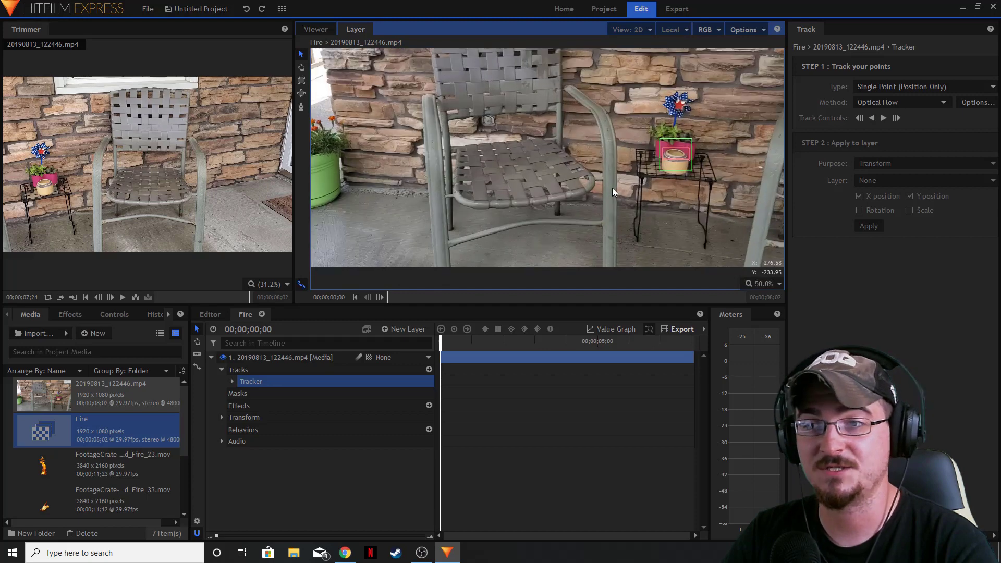
pyautogui.click(774, 285)
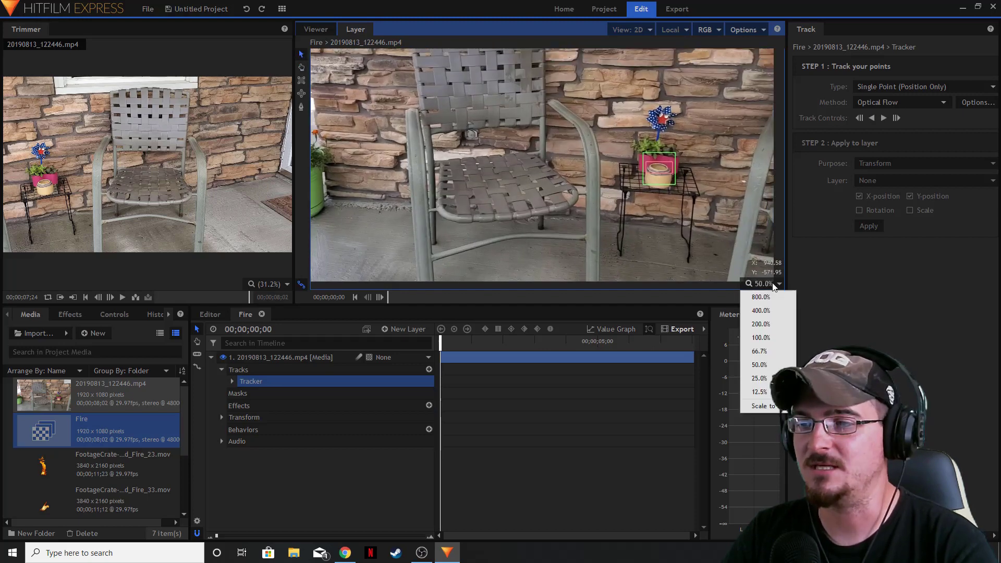
pyautogui.click(759, 402)
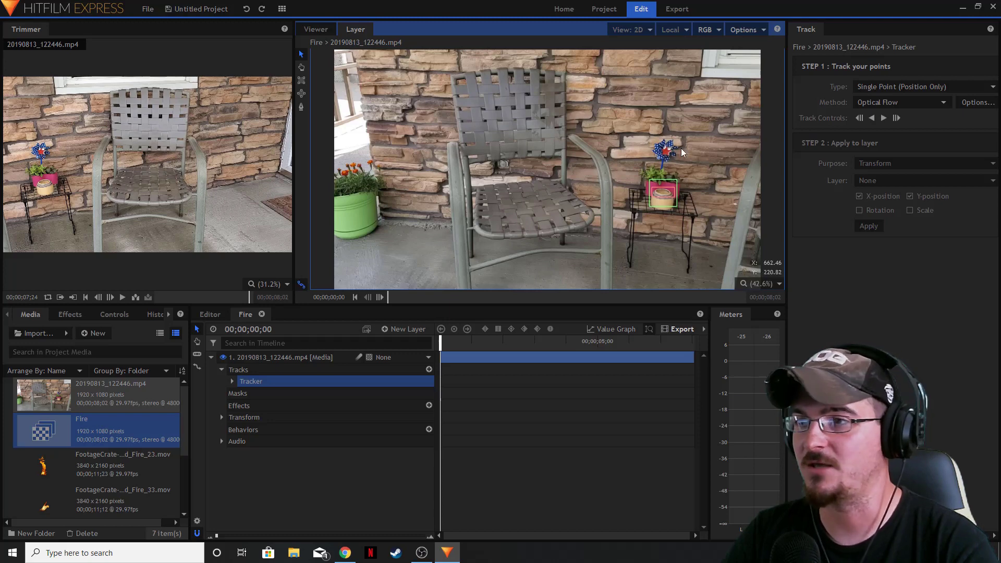
pyautogui.click(882, 119)
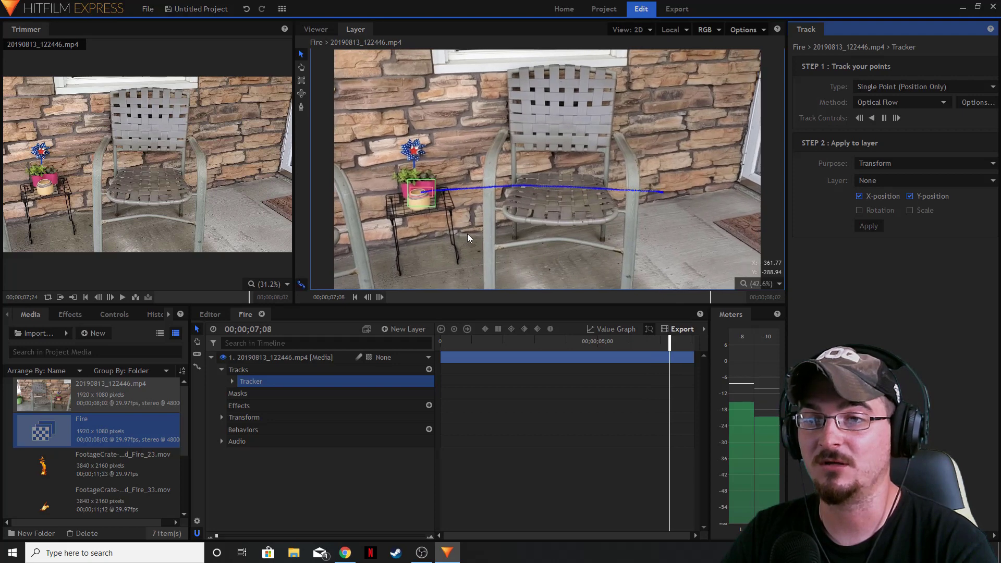
# Examine the generated motion path up close to check how well the tracker followed the jar's rim.
pyautogui.scroll(-2, 467, 234)
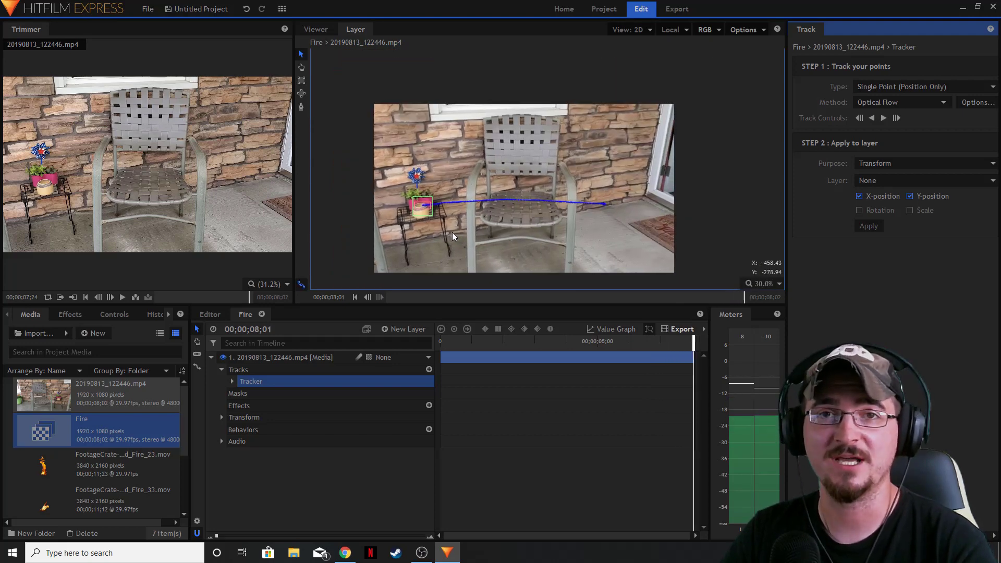
pyautogui.scroll(4, 438, 228)
pyautogui.scroll(3, 478, 206)
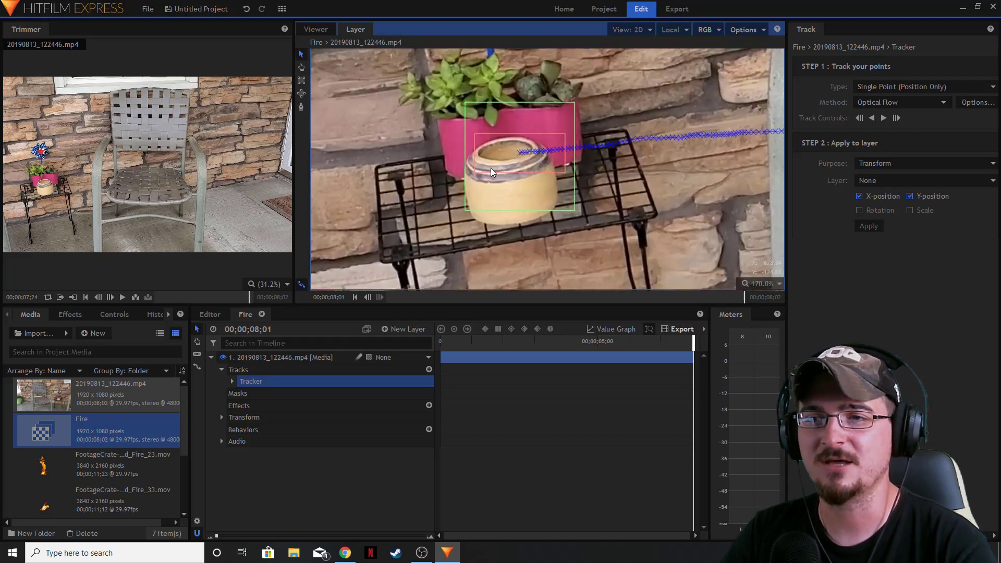
pyautogui.moveTo(638, 194); pyautogui.dragTo(410, 202)
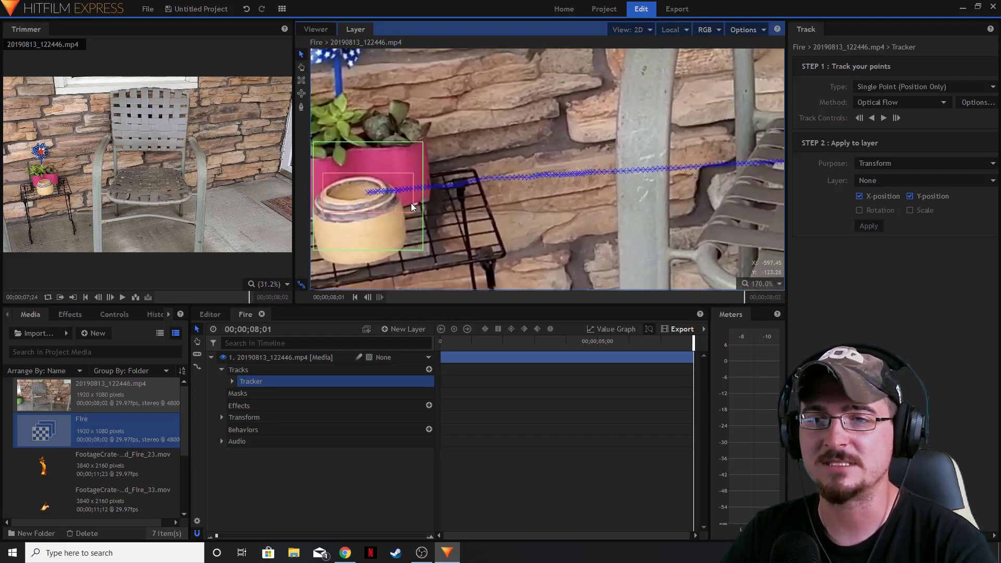
pyautogui.moveTo(542, 177); pyautogui.dragTo(482, 172)
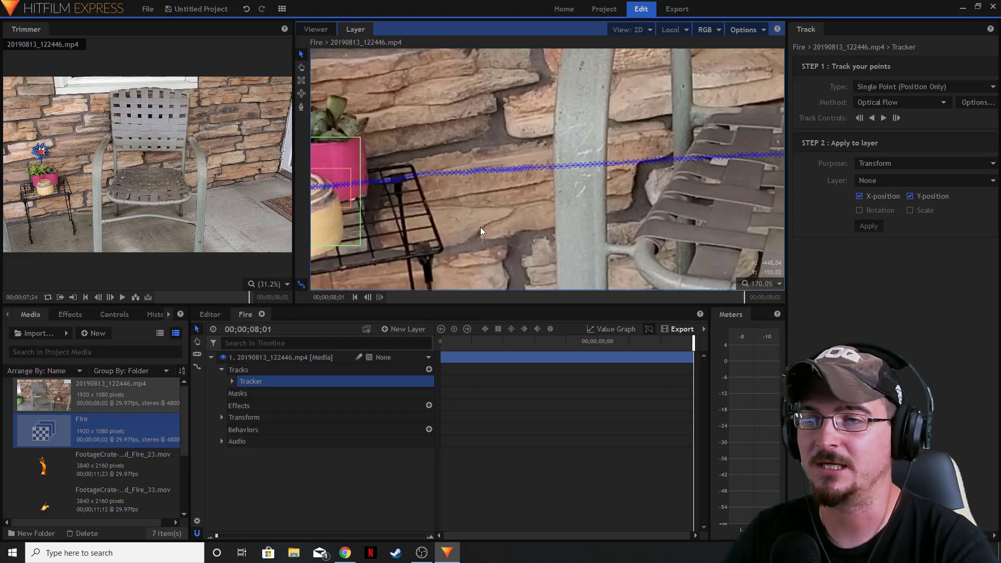
pyautogui.moveTo(481, 226); pyautogui.dragTo(603, 196)
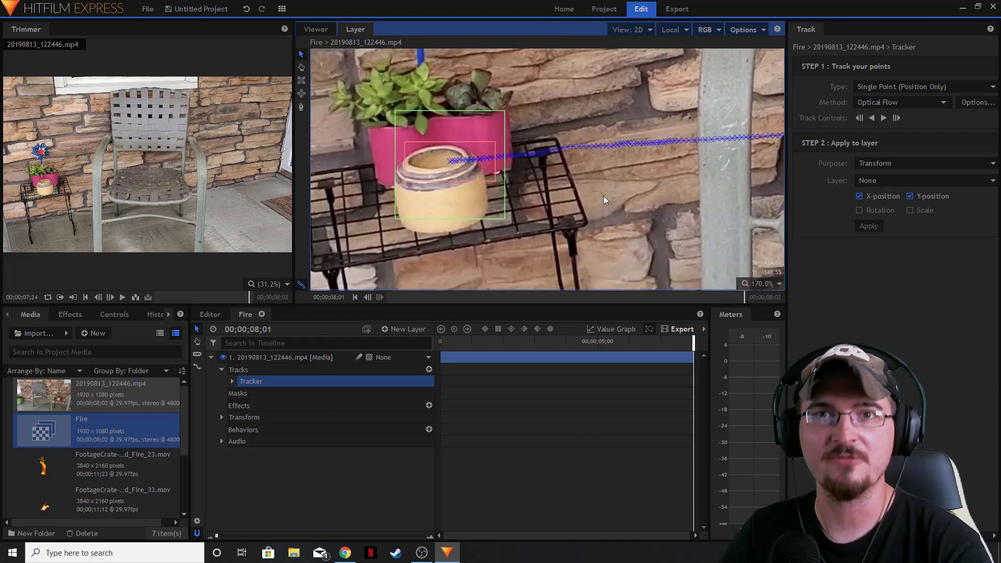
pyautogui.scroll(-5, 604, 198)
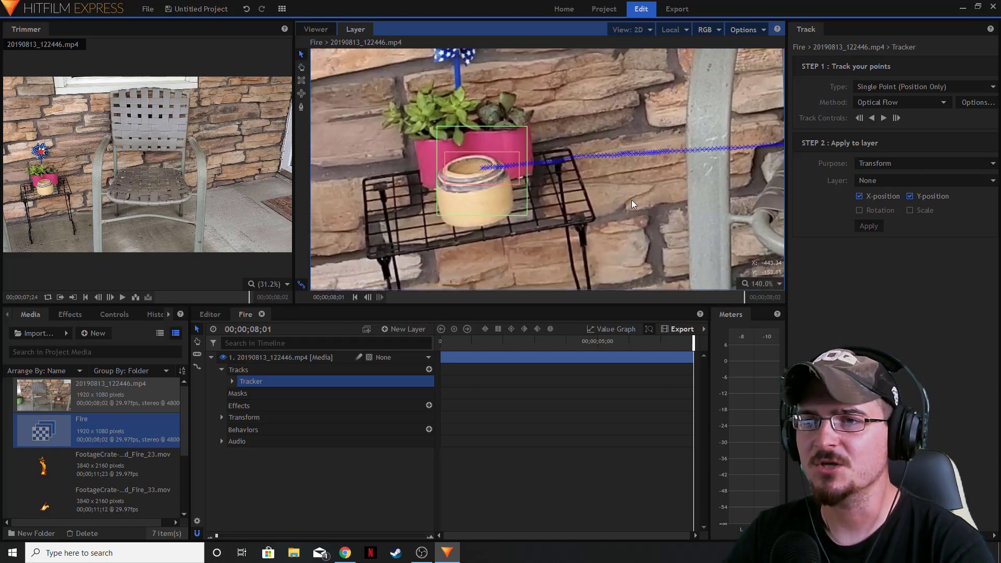
pyautogui.moveTo(608, 207); pyautogui.dragTo(664, 203)
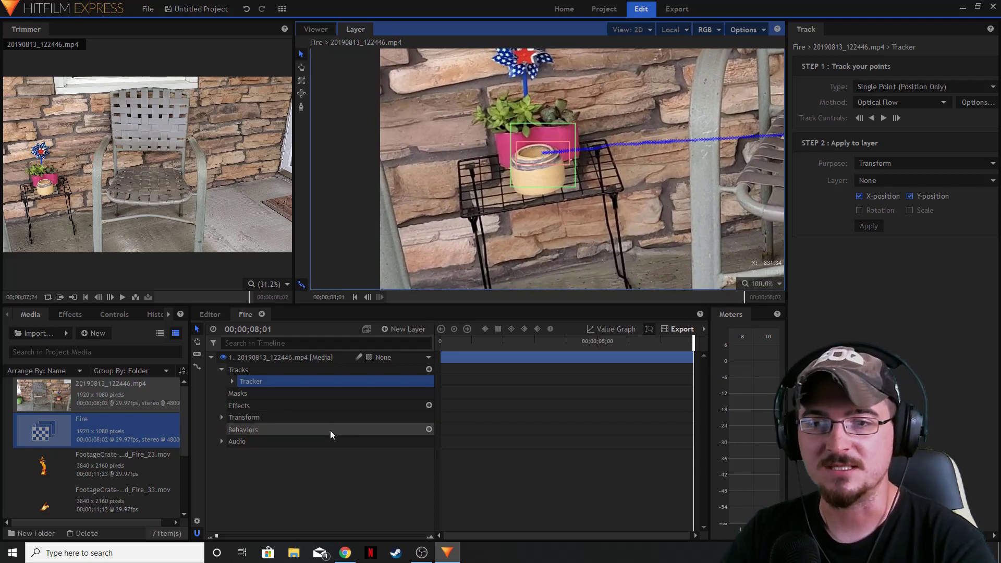
# Add a new point layer to the Fire composite, place it beneath the footage layer, and display the composite.
pyautogui.click(408, 330)
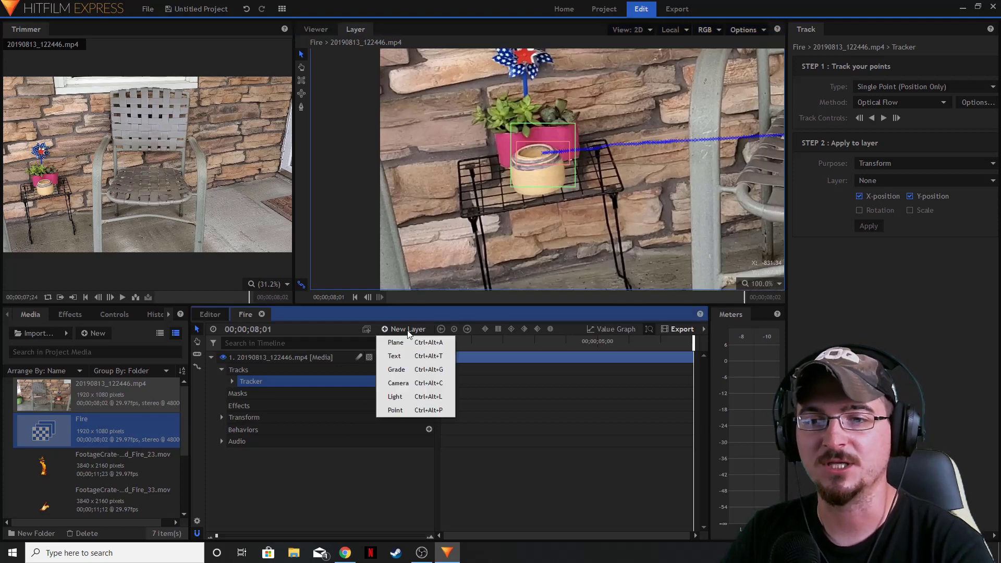
pyautogui.click(403, 412)
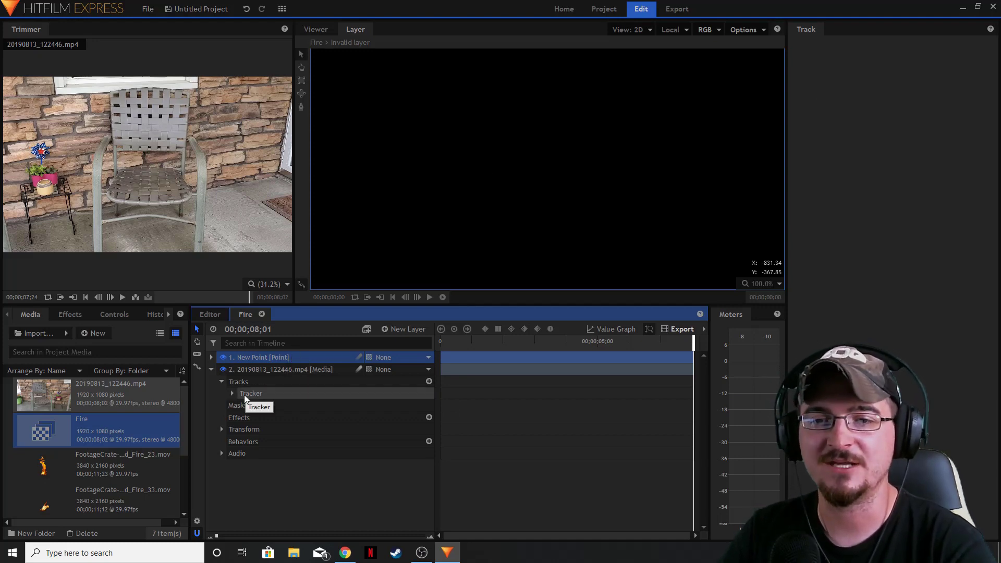
pyautogui.moveTo(277, 358); pyautogui.dragTo(265, 469)
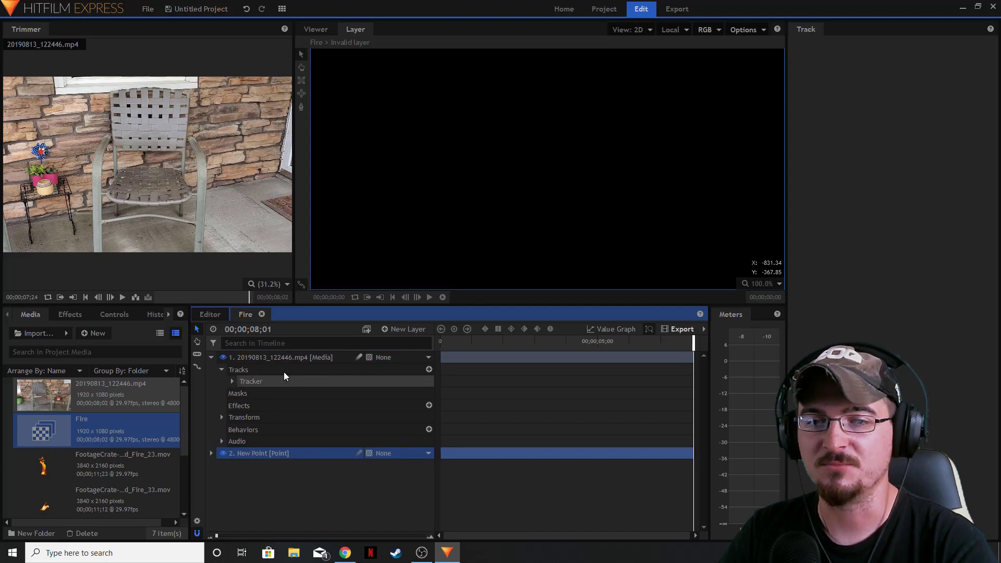
pyautogui.click(316, 29)
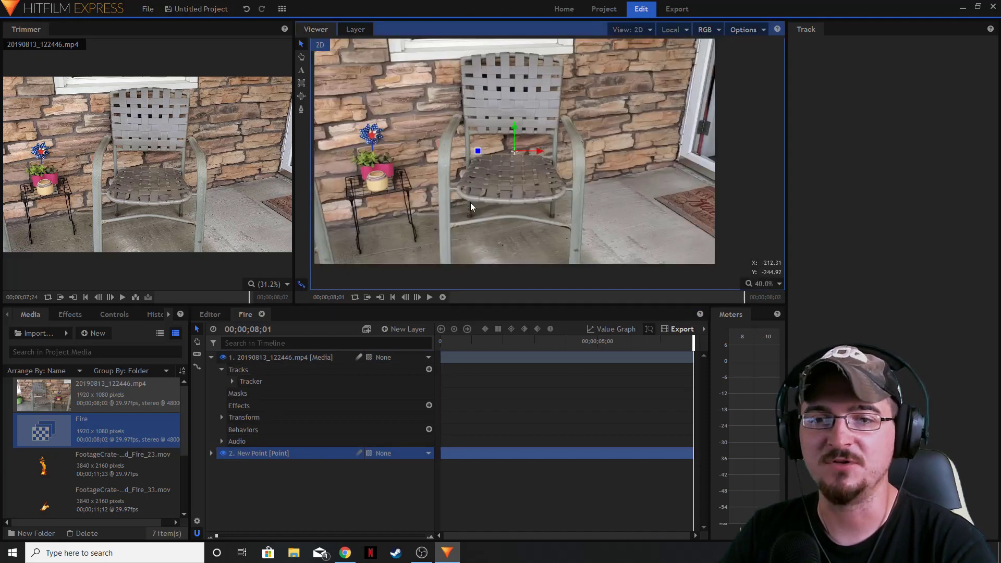
# Apply the jar tracker's X and Y position data to the New Point layer with the purpose set to Transform.
pyautogui.click(260, 381)
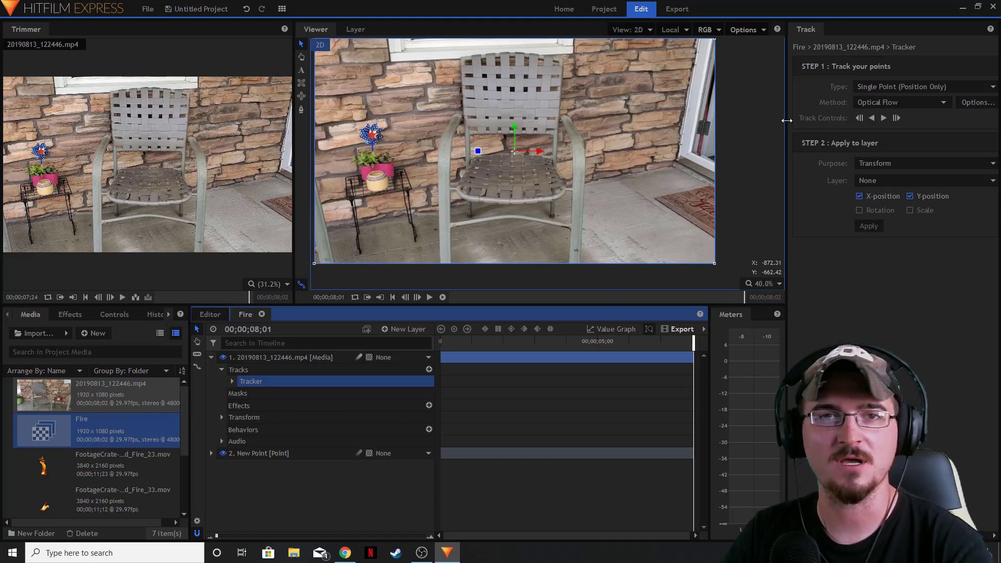
pyautogui.moveTo(776, 120); pyautogui.dragTo(756, 120)
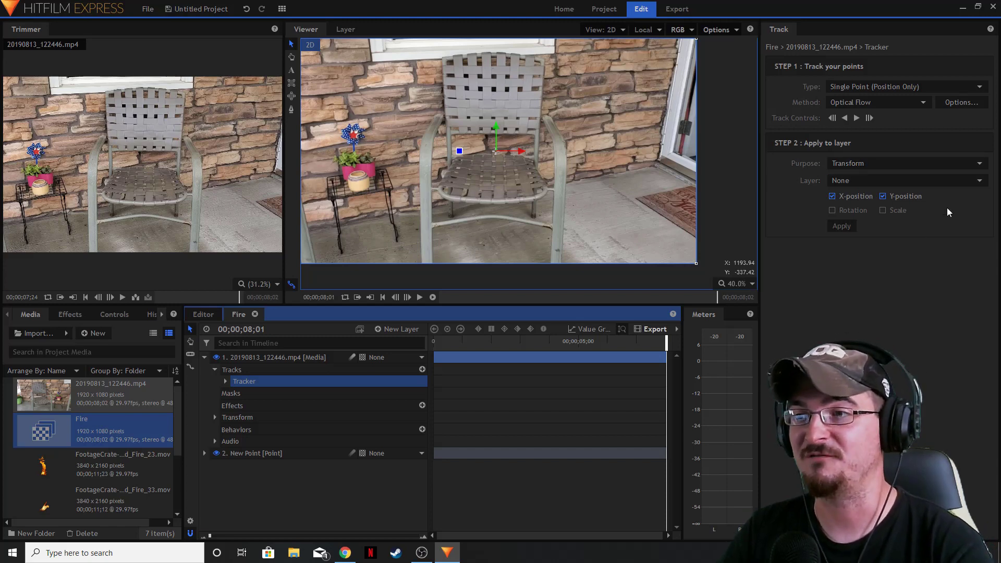
pyautogui.click(957, 164)
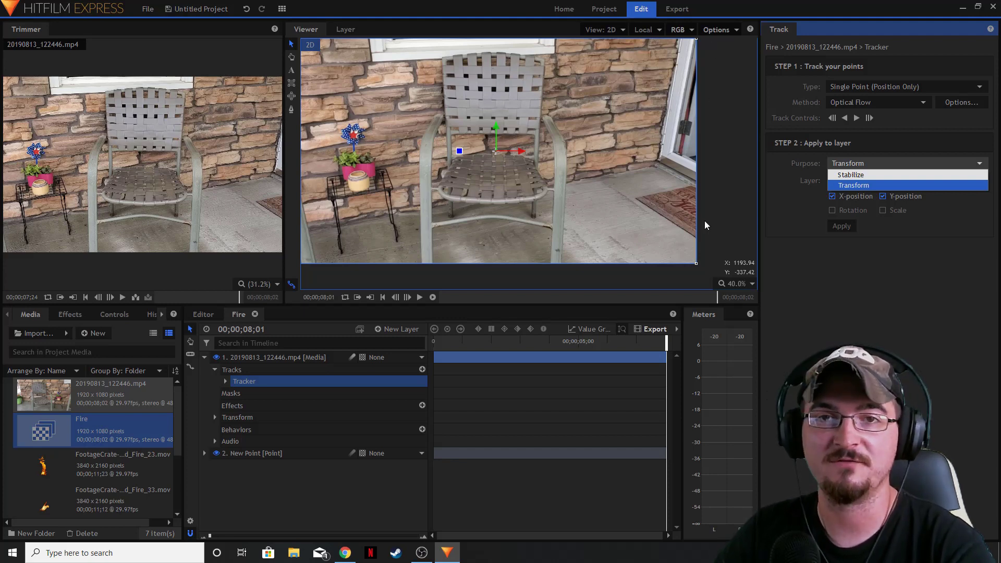
pyautogui.click(864, 186)
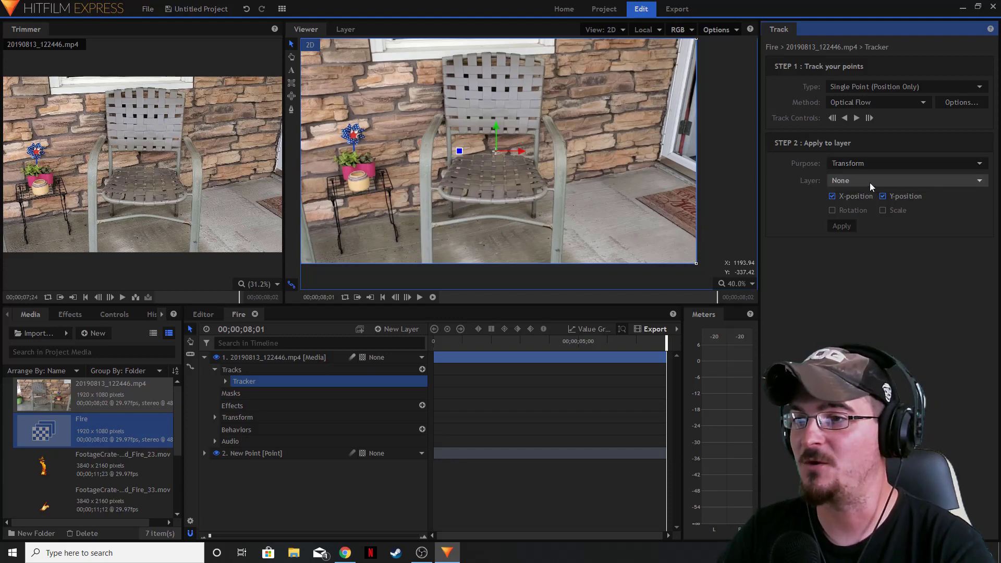
pyautogui.click(982, 181)
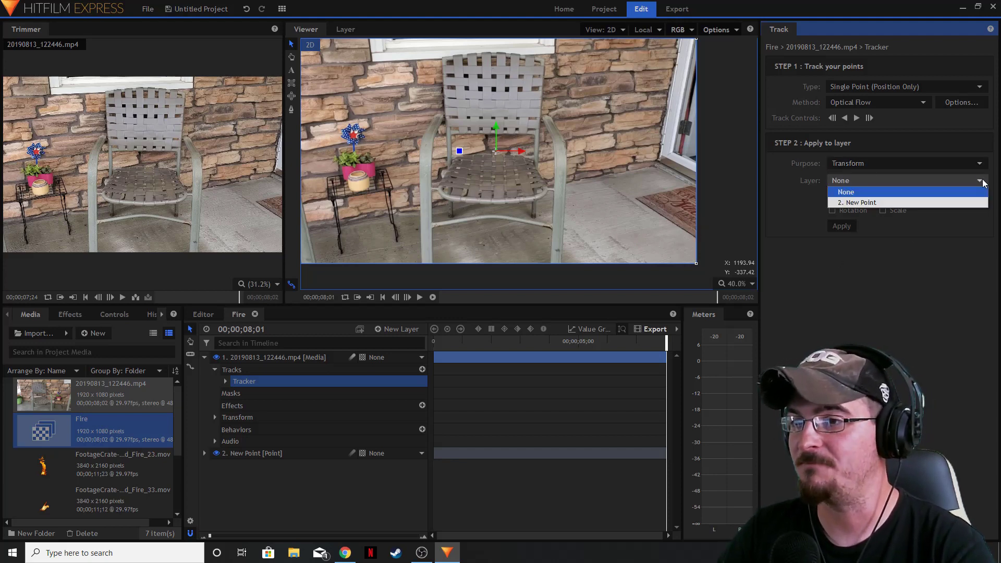
pyautogui.click(855, 202)
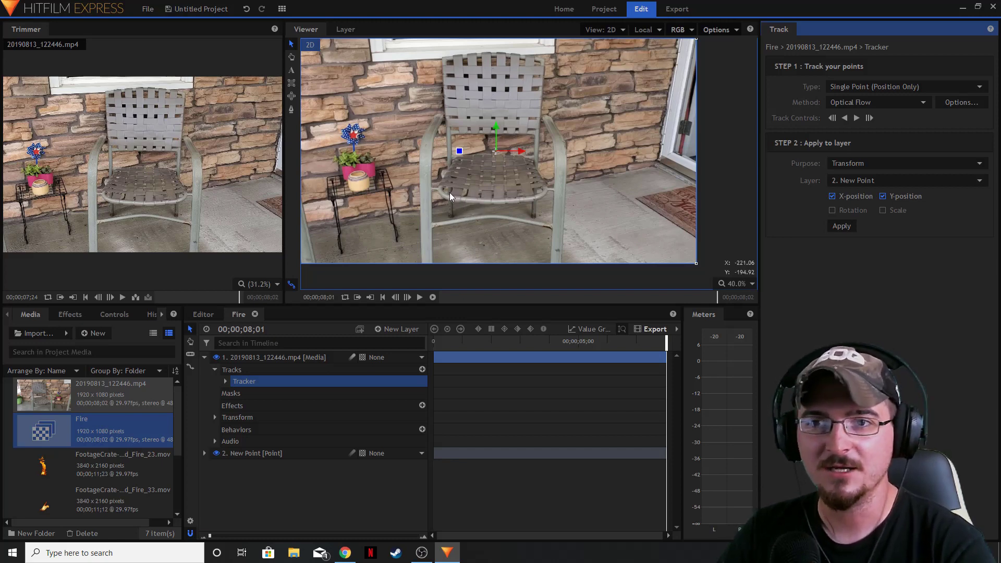
# Collapse the footage layer's tracks and return the Fire timeline to its first frame.
pyautogui.moveTo(449, 193); pyautogui.dragTo(486, 200)
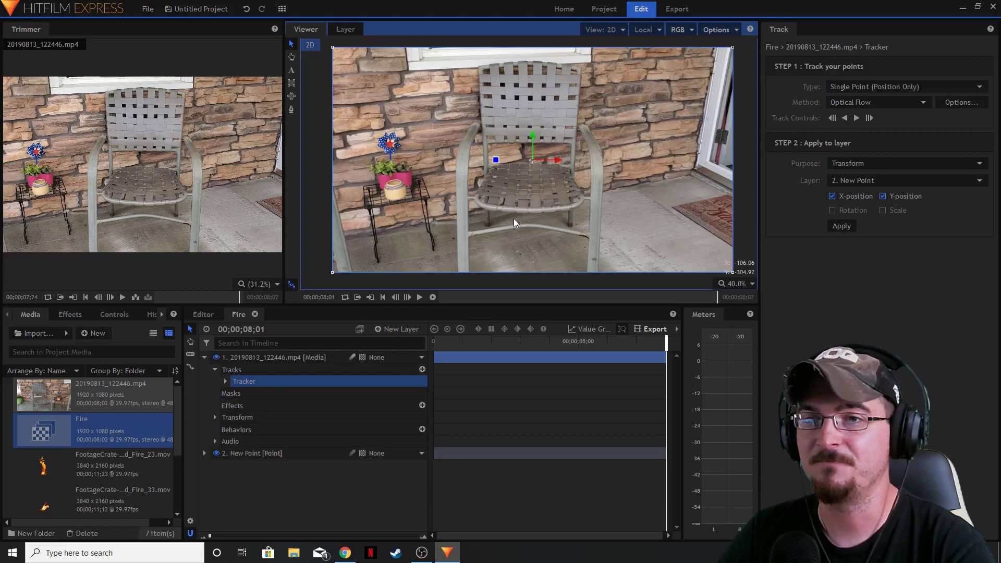
pyautogui.click(215, 370)
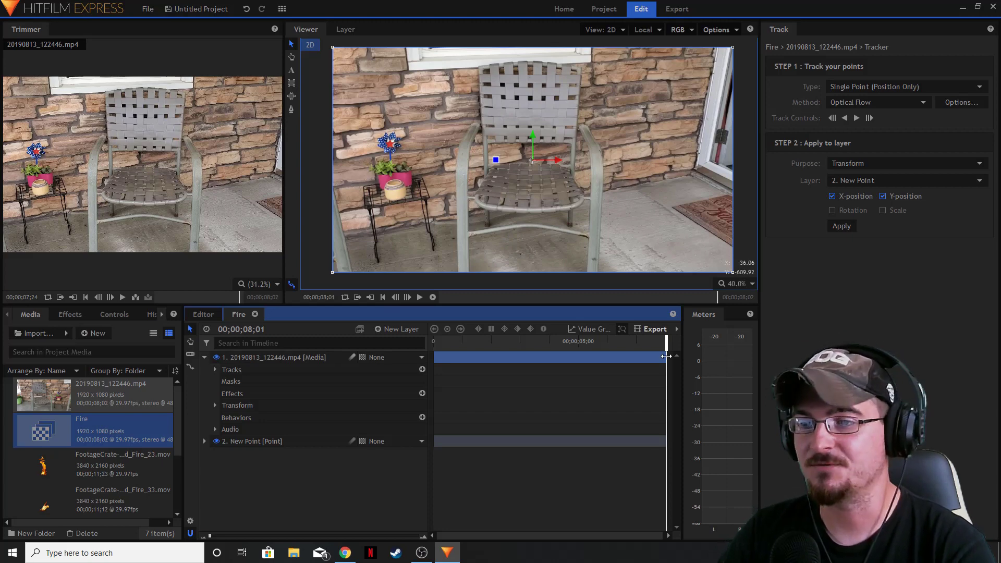
pyautogui.moveTo(666, 342); pyautogui.dragTo(433, 343)
pyautogui.scroll(4, 656, 199)
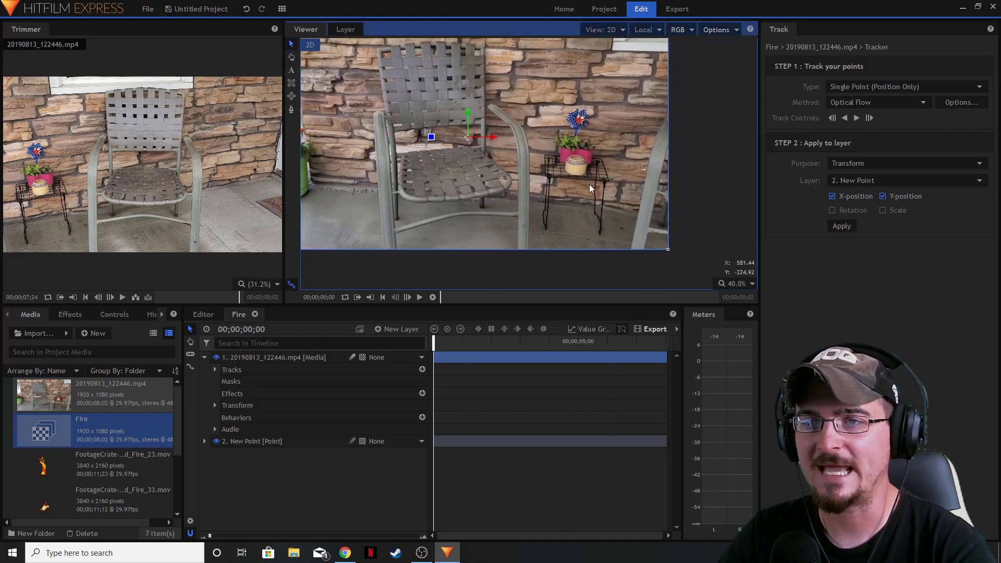
pyautogui.scroll(-4, 579, 193)
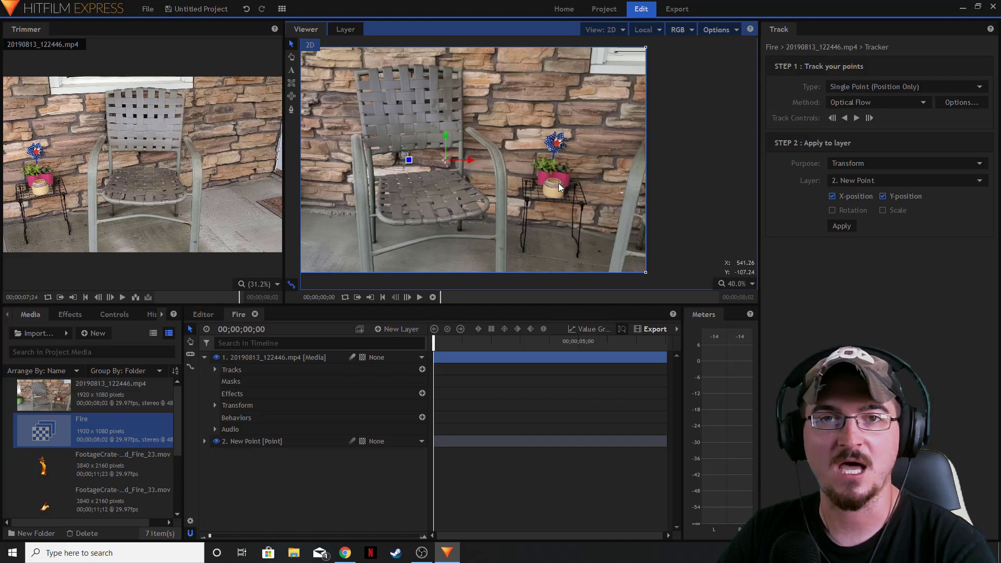
# Preview the FootageCrate-4K_Ground_Fire_23.mov clip and add it to the Fire composite as the top layer.
pyautogui.click(99, 470)
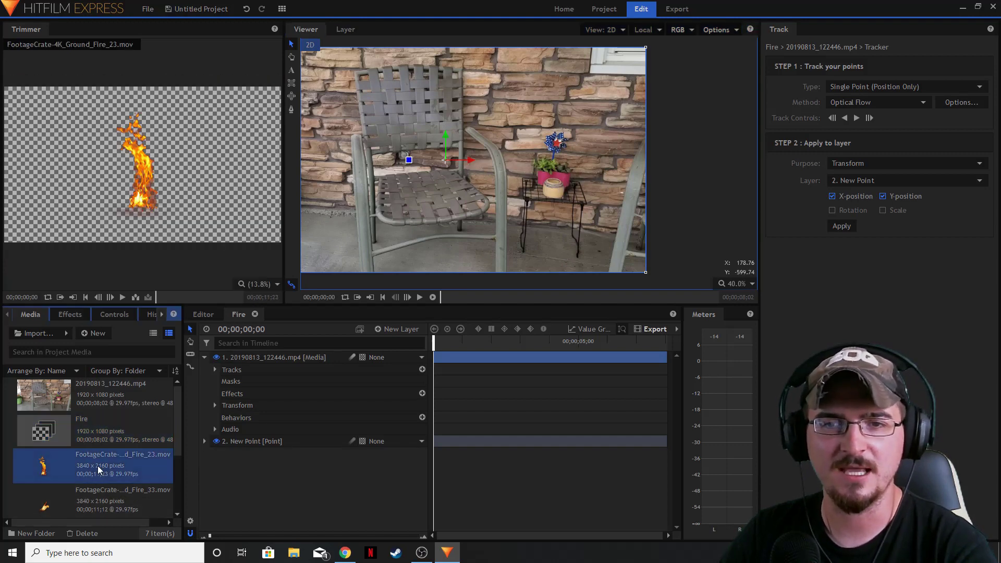
pyautogui.click(122, 298)
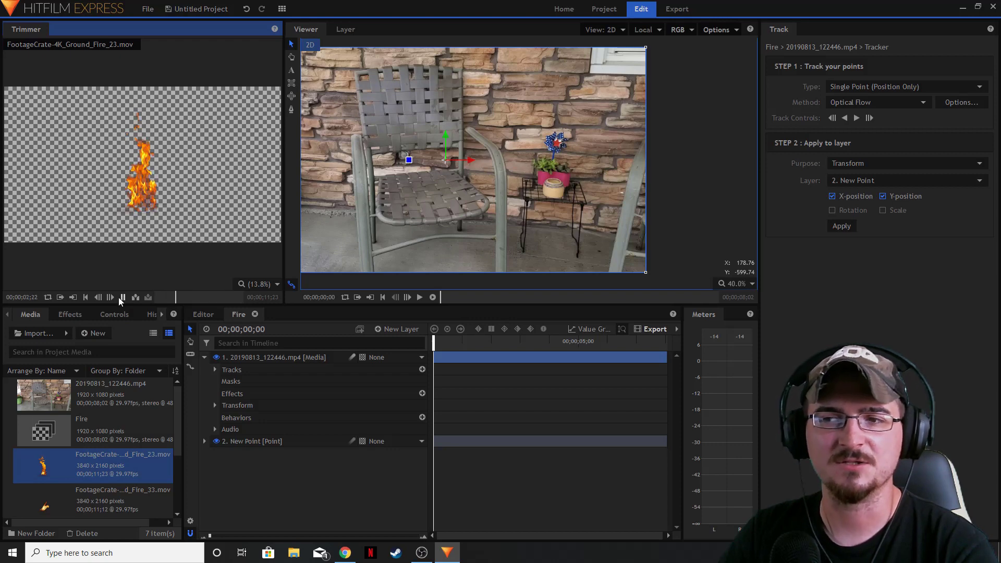
pyautogui.click(121, 297)
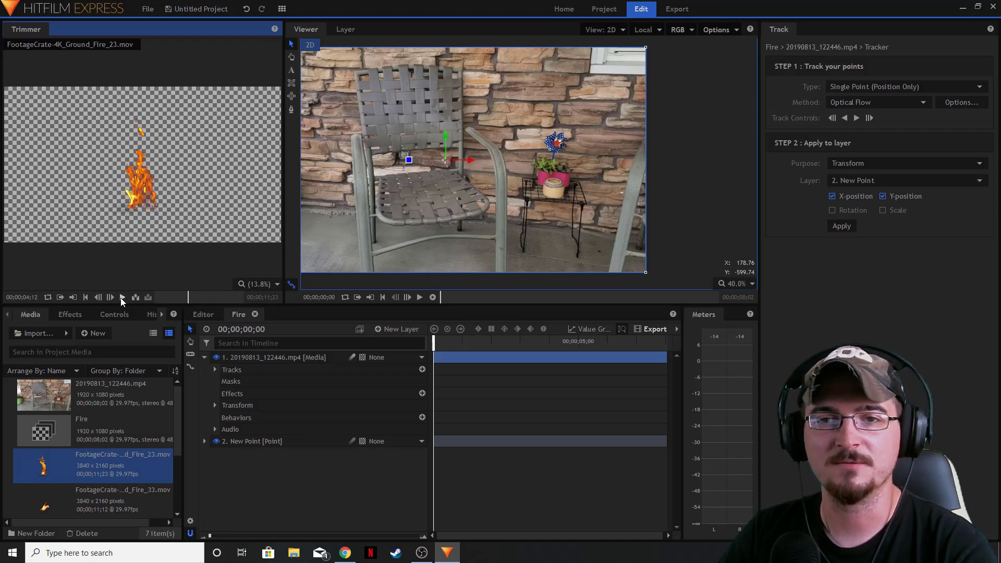
pyautogui.moveTo(126, 208); pyautogui.dragTo(261, 358)
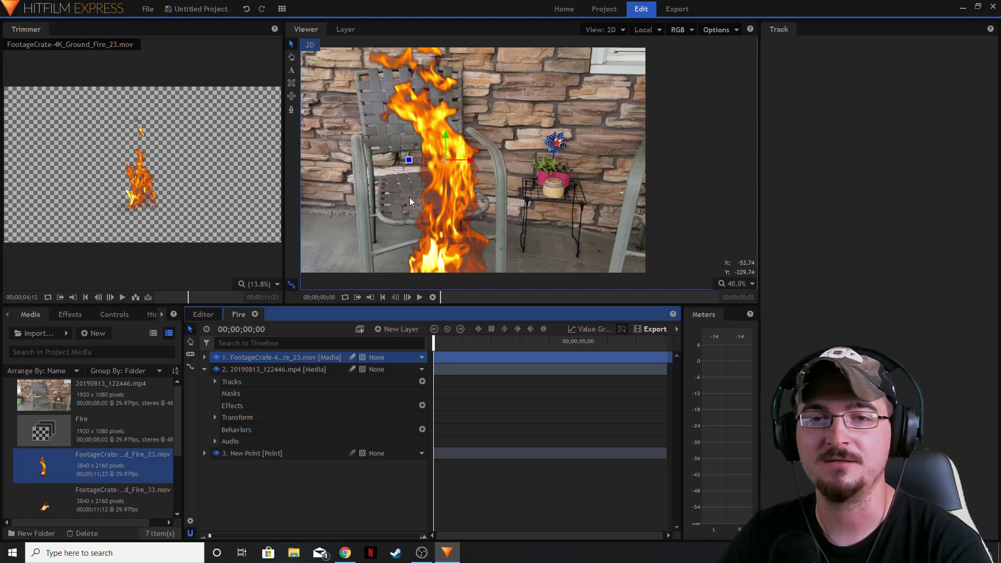
# Scale the fire clip down to the width of the jar's opening and position the flame's base in it.
pyautogui.scroll(-3, 477, 196)
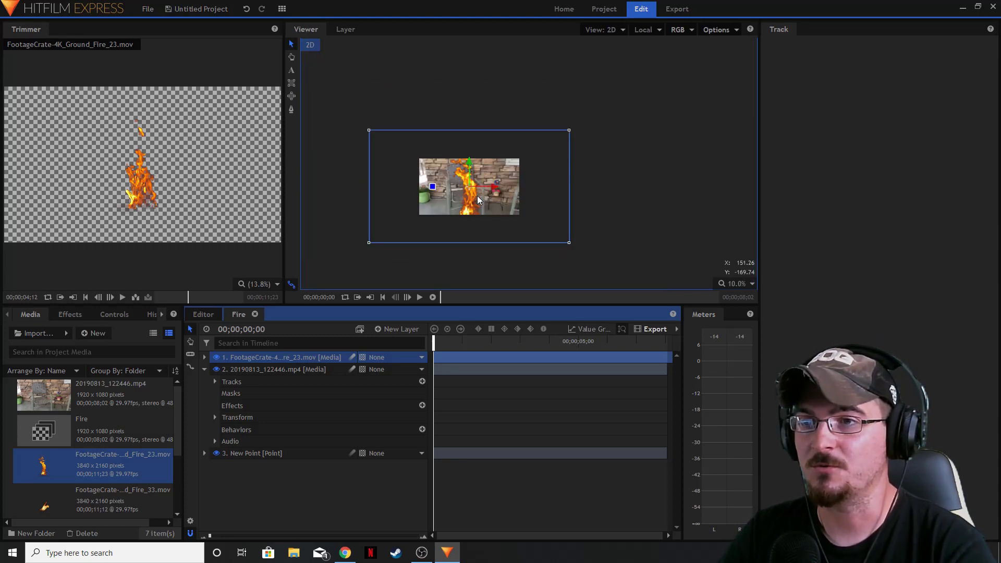
pyautogui.moveTo(570, 244); pyautogui.dragTo(499, 209)
pyautogui.scroll(4, 473, 193)
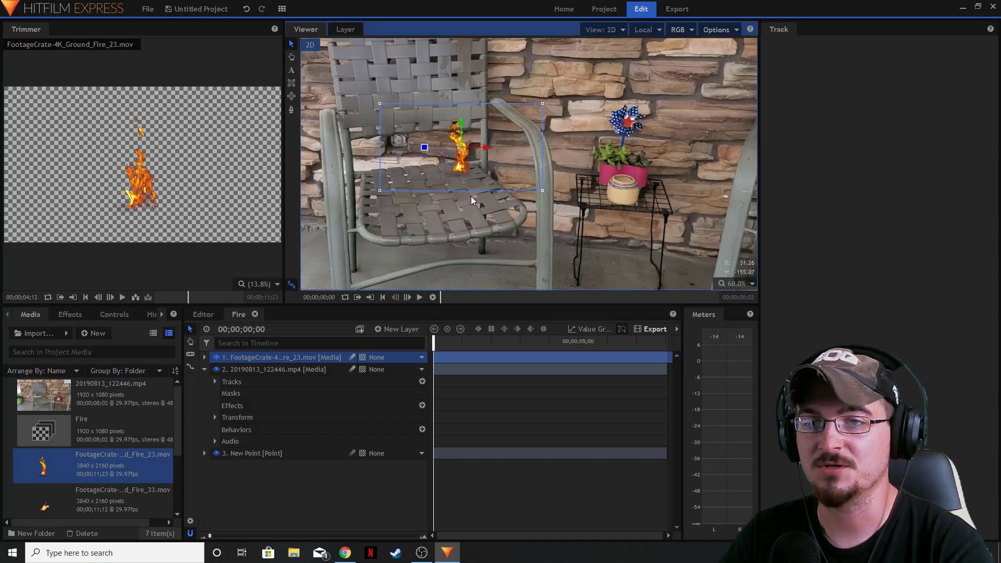
pyautogui.hscroll(1, 528, 234)
pyautogui.moveTo(417, 149); pyautogui.dragTo(577, 161)
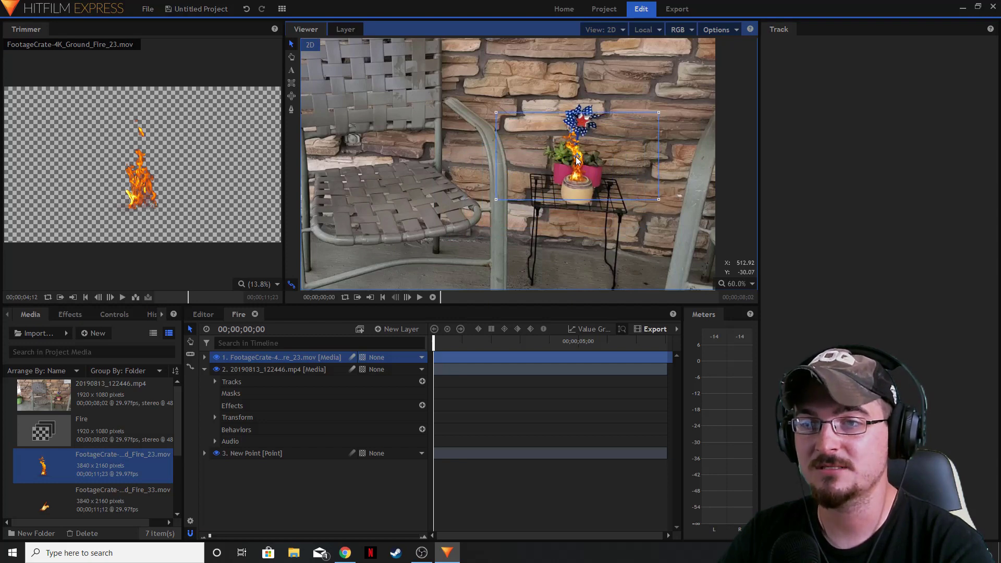
pyautogui.moveTo(641, 238); pyautogui.dragTo(587, 259)
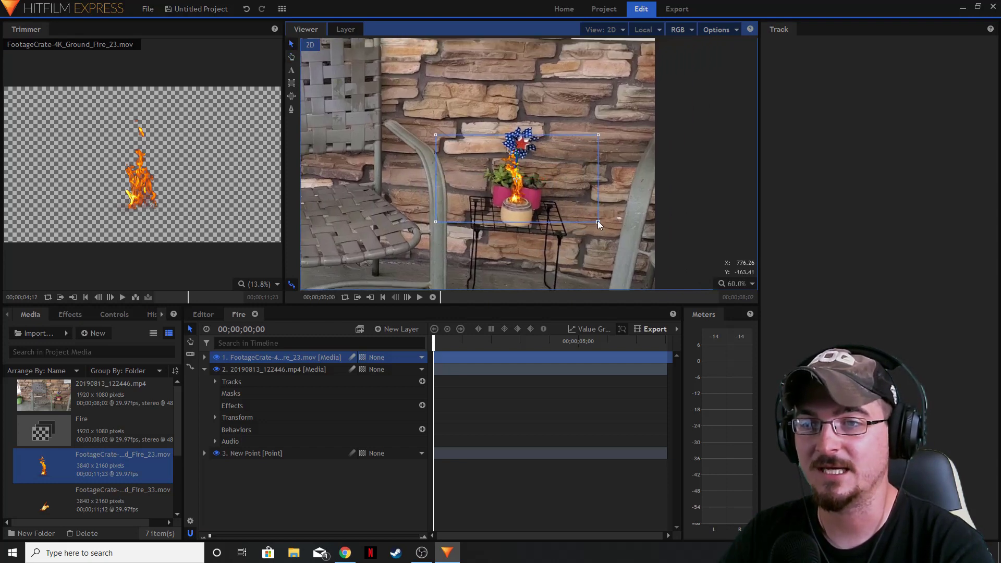
pyautogui.moveTo(598, 221); pyautogui.dragTo(580, 217)
pyautogui.moveTo(519, 182); pyautogui.dragTo(521, 188)
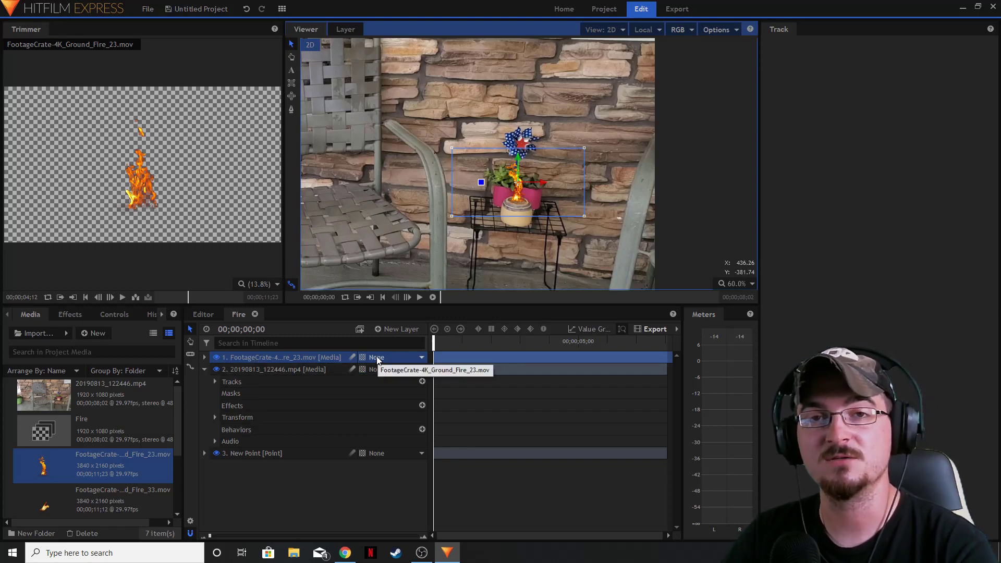
# Parent the fire clip layer to the New Point layer.
pyautogui.click(422, 359)
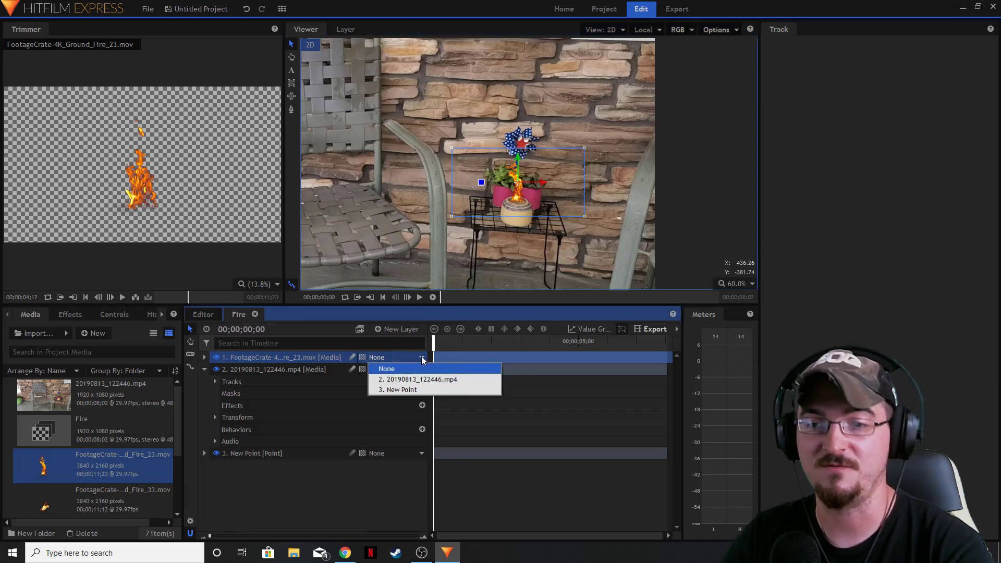
pyautogui.click(410, 389)
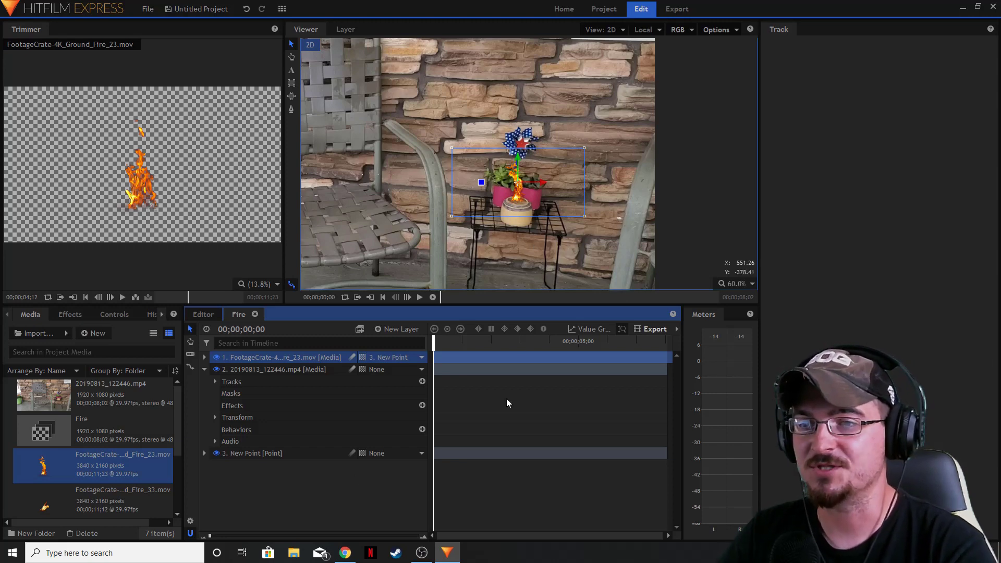
# Play the composite with the whole frame in view and check up close how the fire follows the jar.
pyautogui.click(736, 284)
pyautogui.click(719, 405)
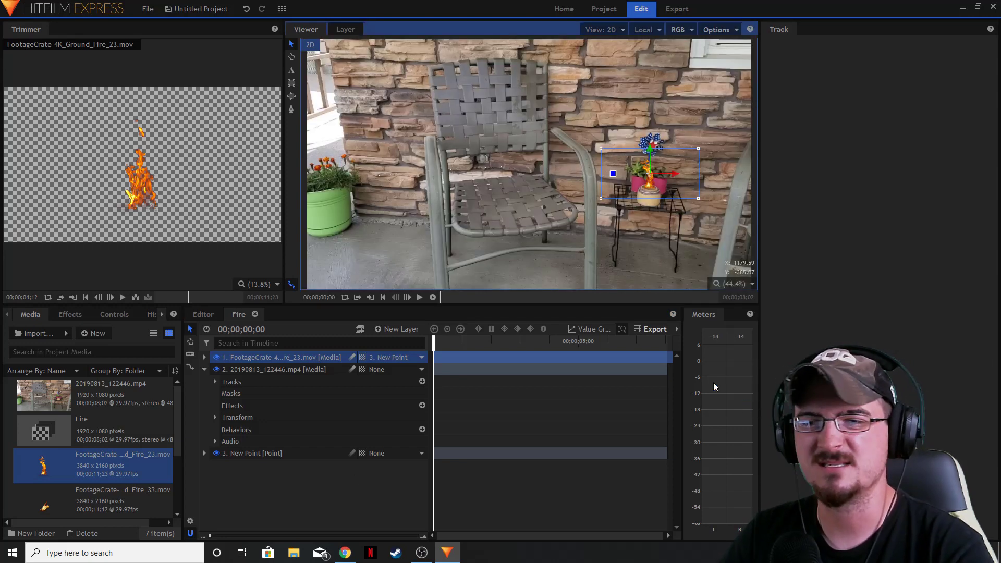
pyautogui.click(419, 297)
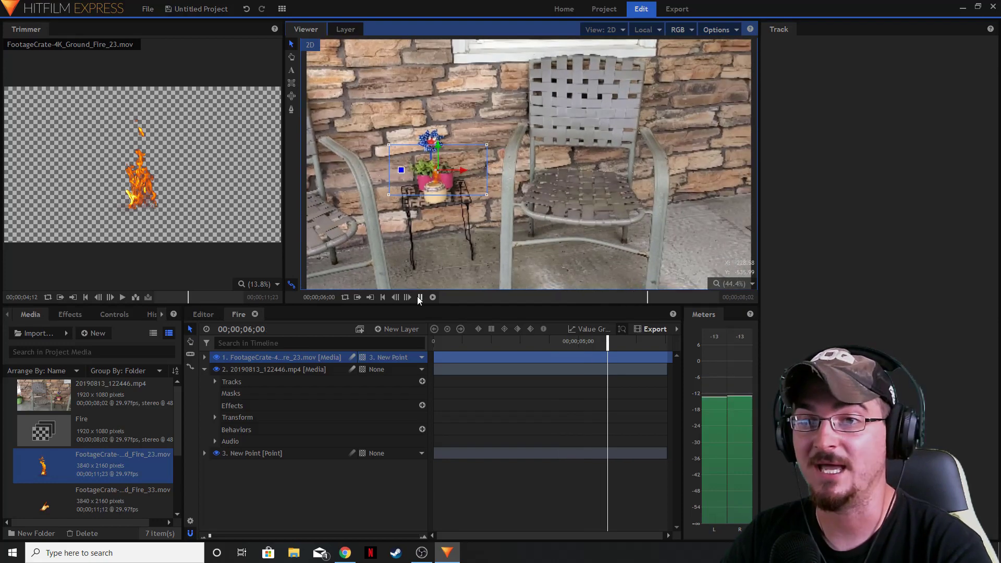
pyautogui.click(419, 297)
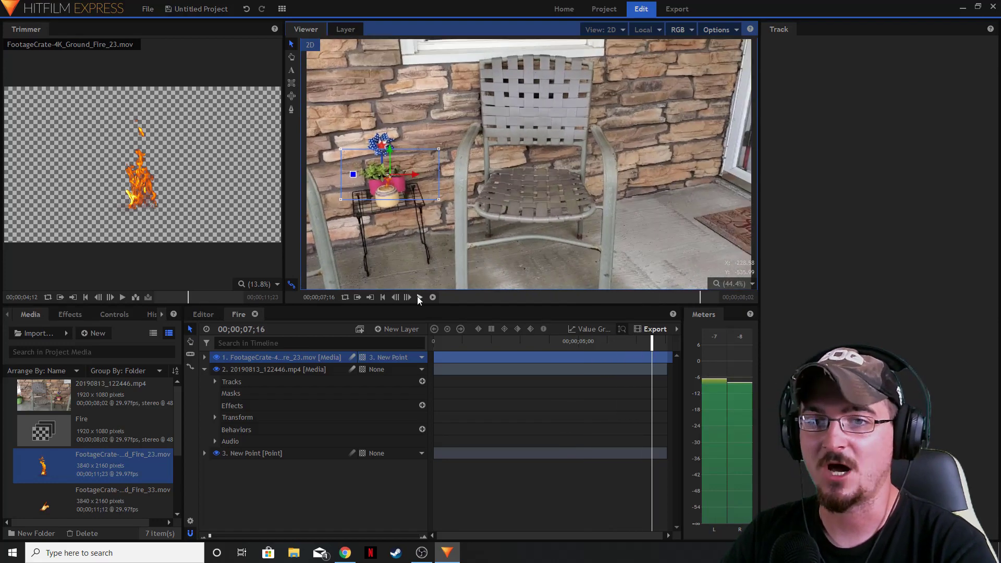
pyautogui.scroll(6, 374, 190)
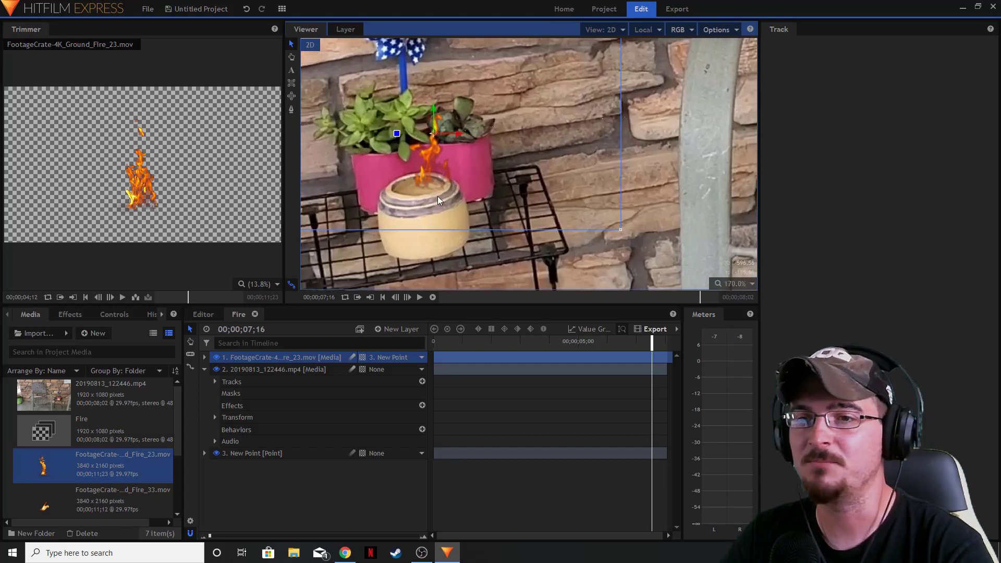
pyautogui.scroll(-5, 437, 196)
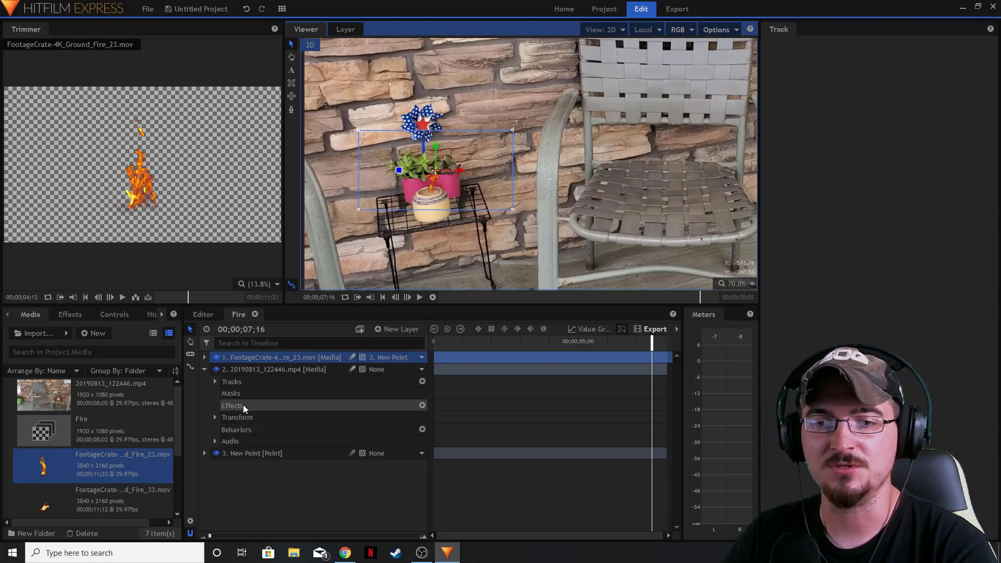
# Select the porch footage's tracker and examine its motion path at the jar up close in the layer view.
pyautogui.click(241, 384)
pyautogui.click(215, 382)
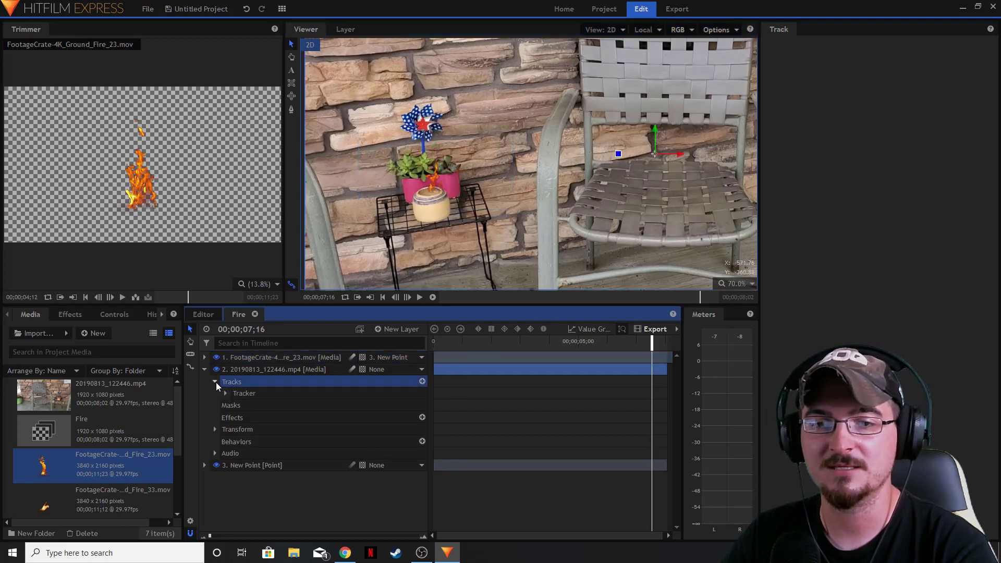
pyautogui.click(245, 394)
pyautogui.click(345, 30)
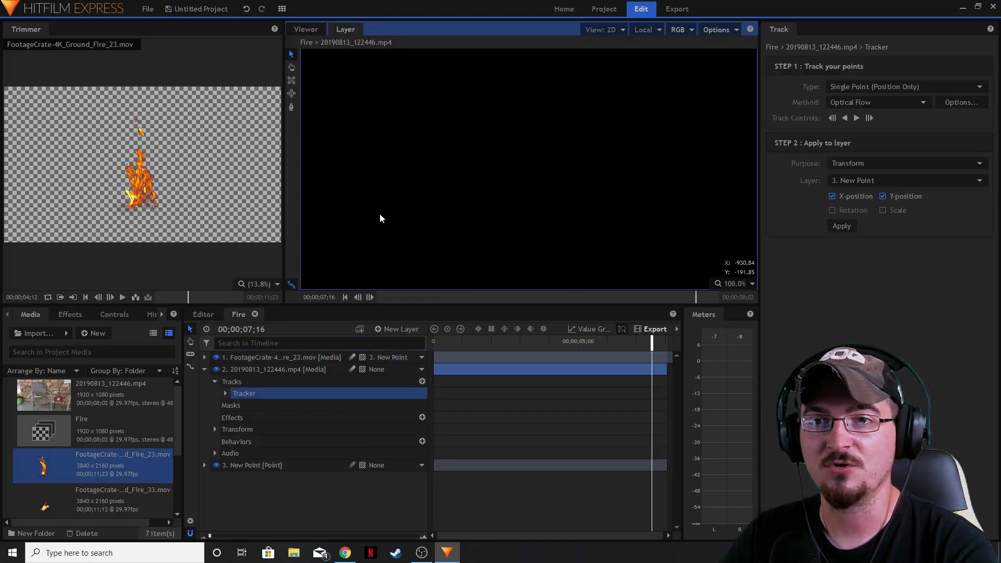
pyautogui.scroll(3, 541, 155)
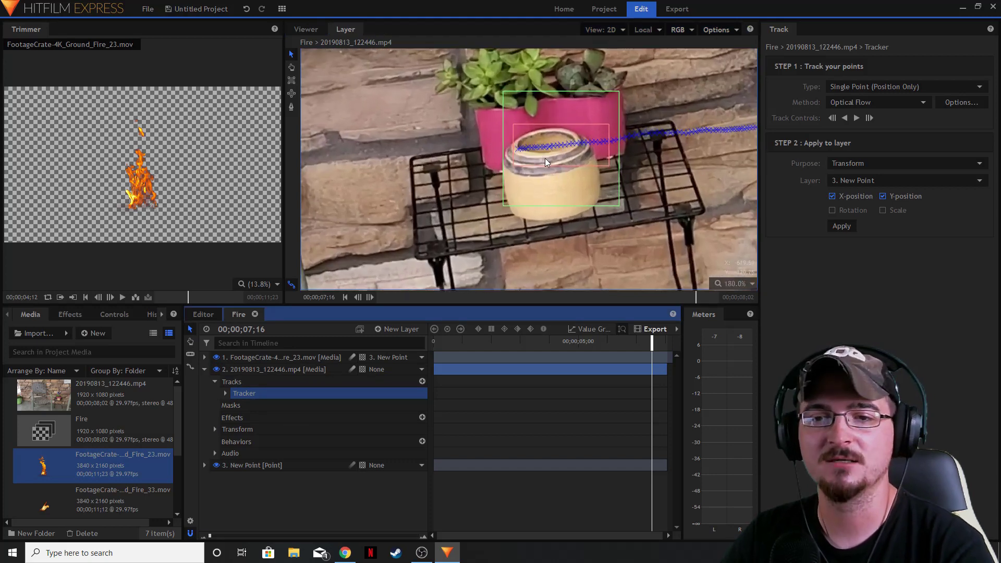
pyautogui.click(545, 158)
pyautogui.moveTo(578, 207)
pyautogui.mouseDown()
pyautogui.moveTo(592, 227)
pyautogui.moveTo(588, 203)
pyautogui.mouseUp()
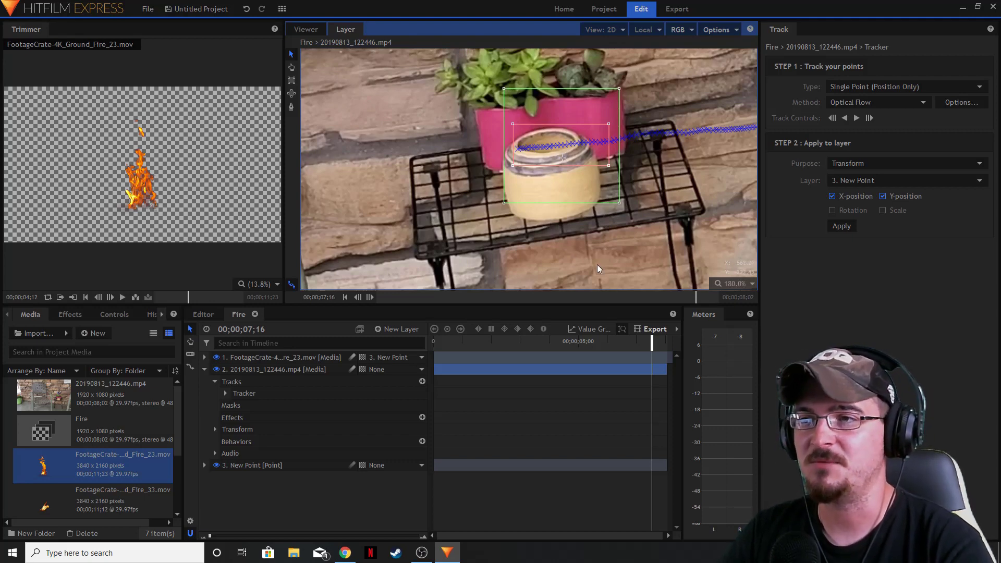
pyautogui.moveTo(629, 242); pyautogui.dragTo(603, 212)
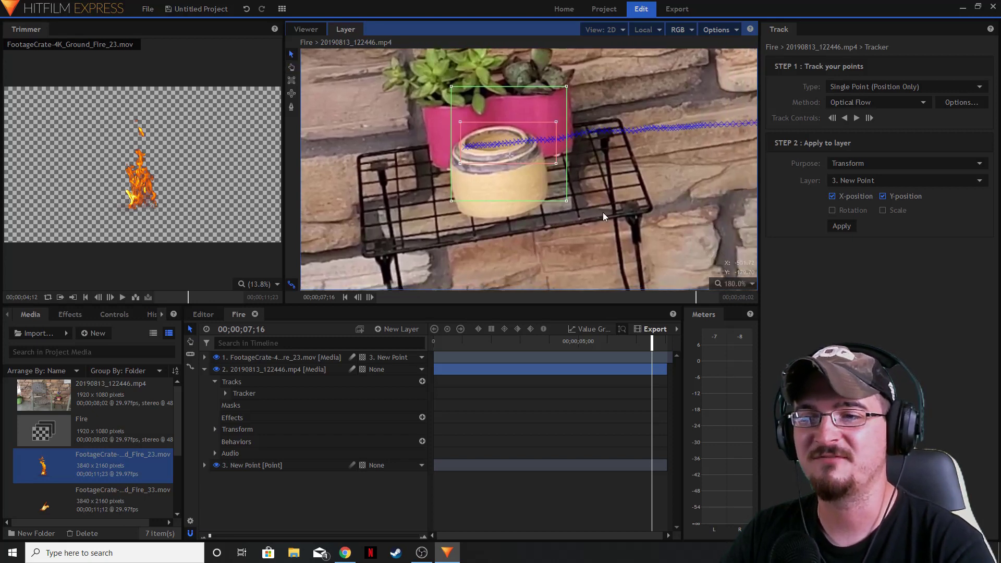
# Step back a few frames and move to the clip's end to compare the tracked point with the jar's rim.
pyautogui.click(358, 298)
pyautogui.click(358, 297)
pyautogui.click(358, 297)
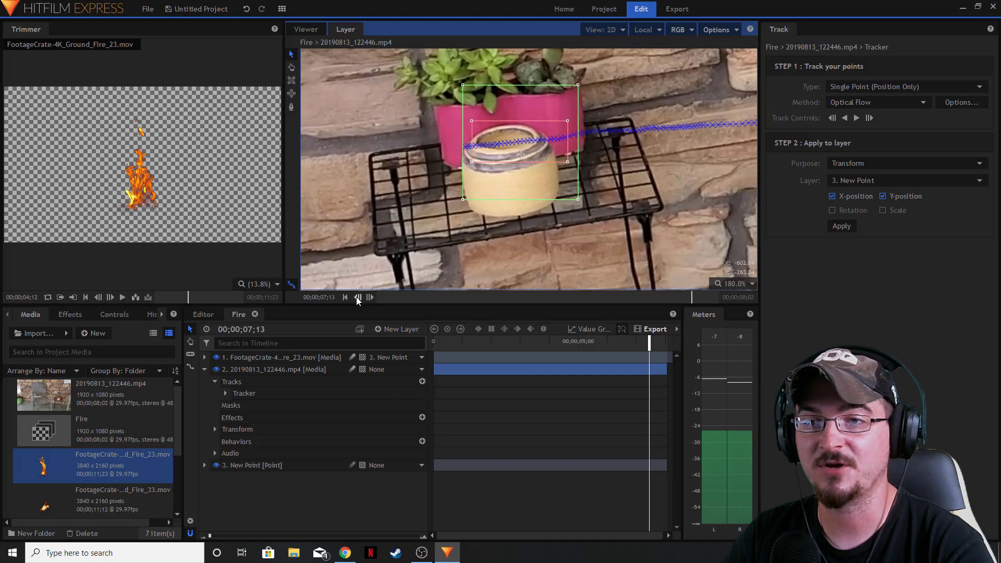
pyautogui.click(358, 297)
pyautogui.scroll(5, 514, 171)
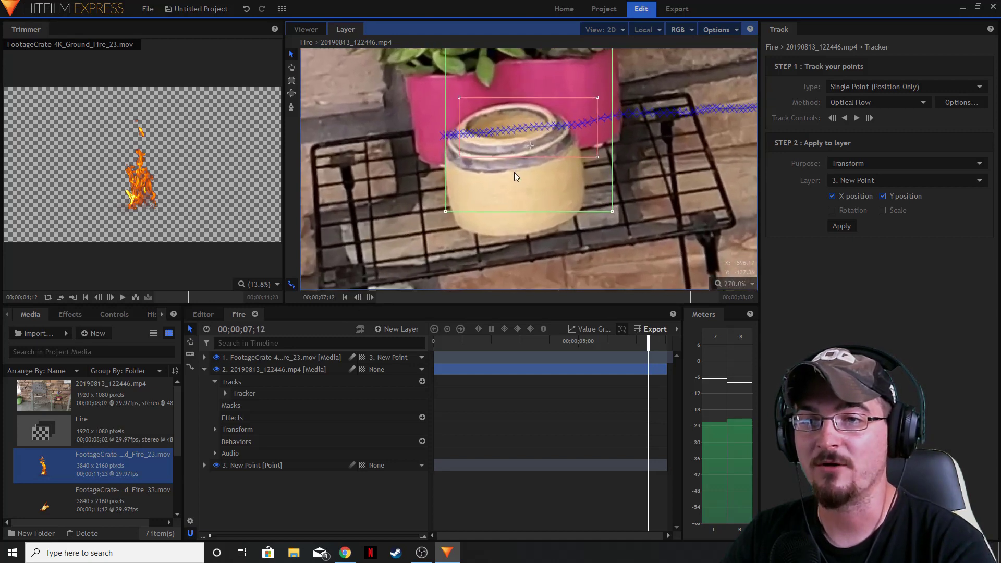
pyautogui.moveTo(569, 154)
pyautogui.mouseDown()
pyautogui.moveTo(480, 151)
pyautogui.moveTo(488, 129)
pyautogui.moveTo(552, 98)
pyautogui.moveTo(545, 117)
pyautogui.moveTo(558, 146)
pyautogui.mouseUp()
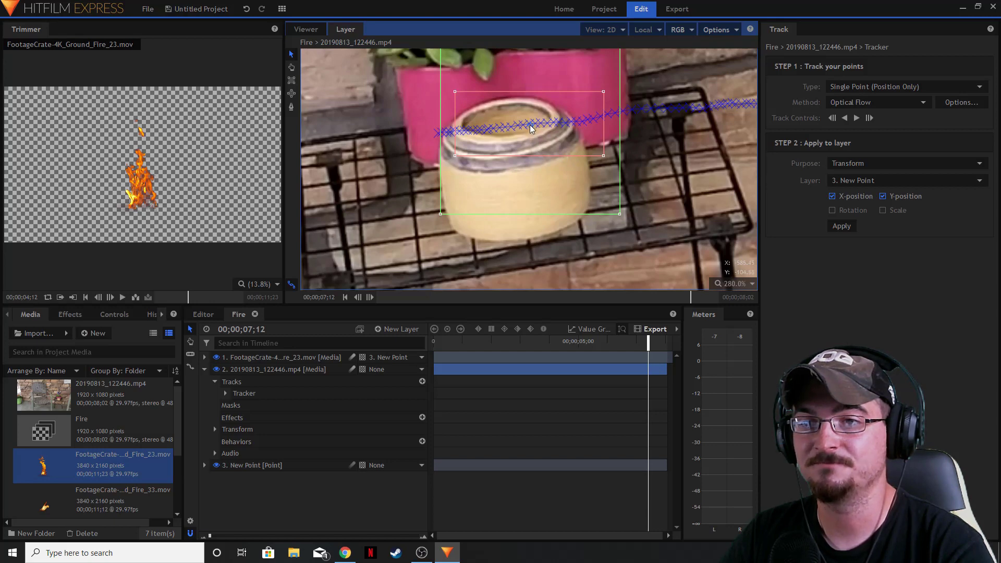
pyautogui.moveTo(646, 341); pyautogui.dragTo(668, 340)
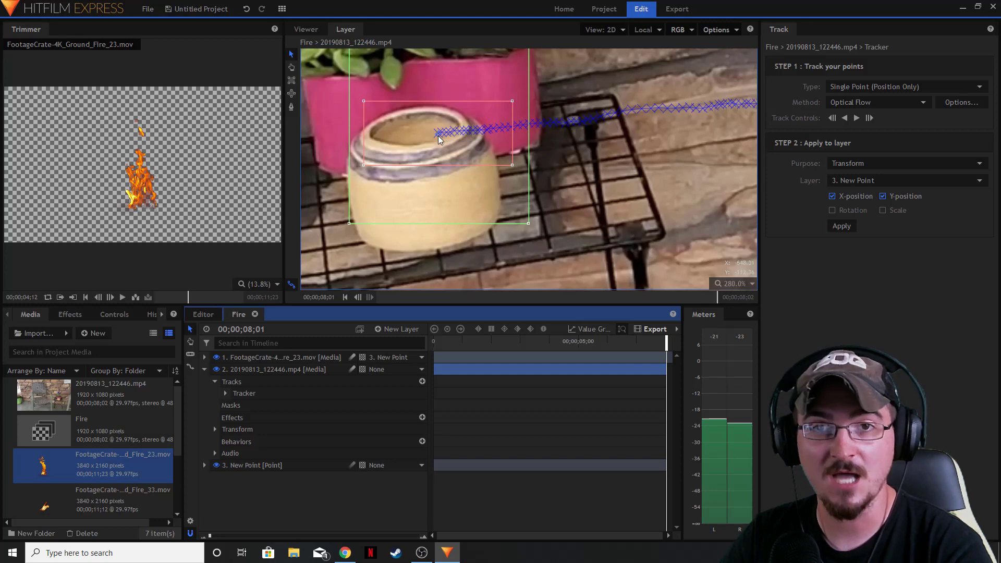
# Move the tracker point onto the jar's opening at the clip's last frame and track it one frame backward to 00;00;08;00.
pyautogui.moveTo(491, 149); pyautogui.dragTo(475, 158)
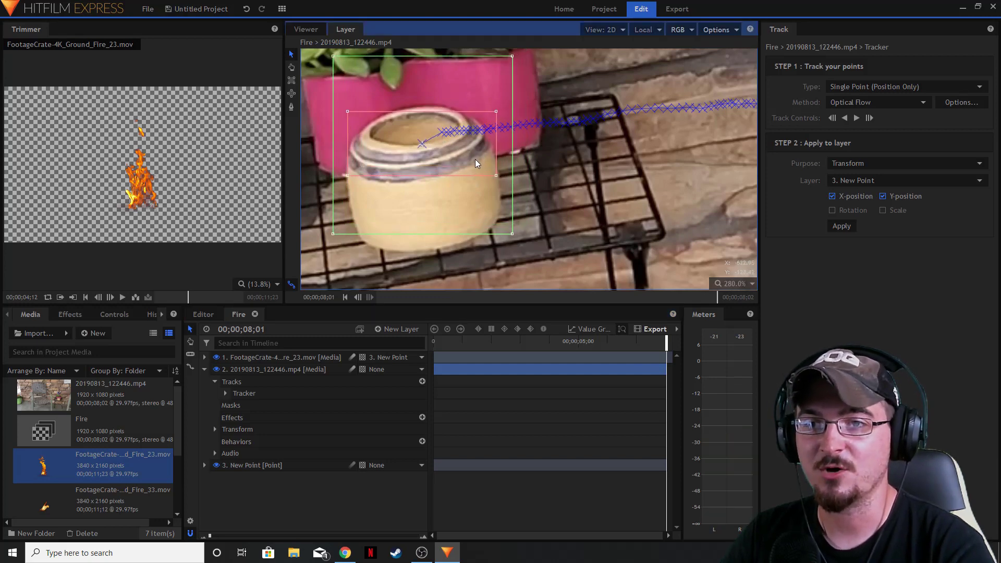
pyautogui.click(869, 118)
pyautogui.click(604, 285)
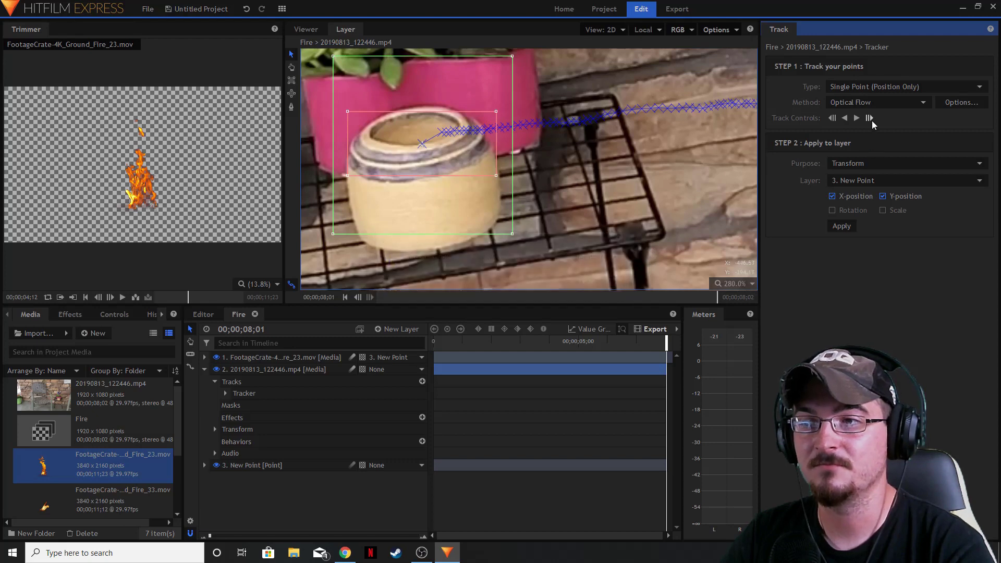
pyautogui.click(832, 119)
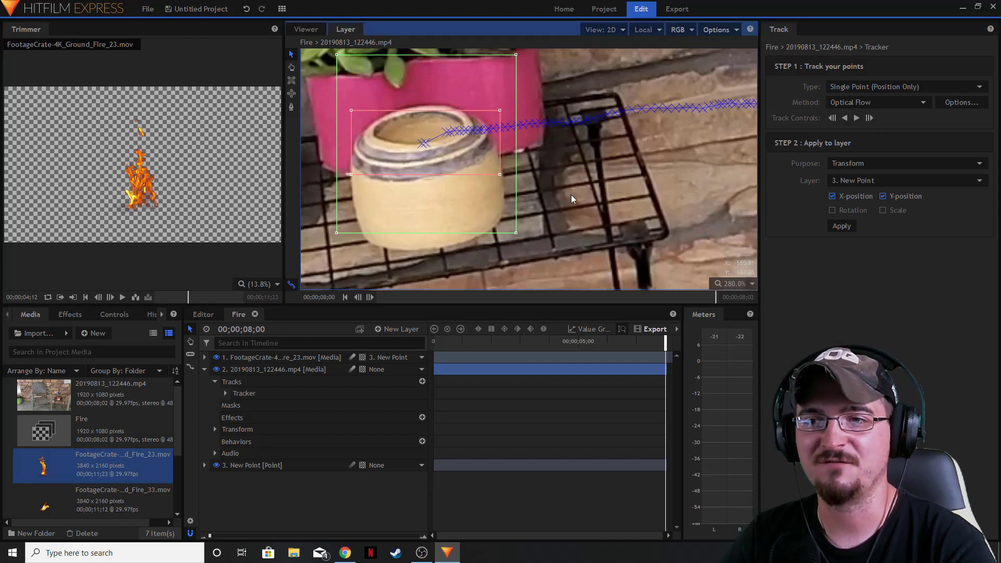
pyautogui.scroll(-4, 572, 196)
pyautogui.scroll(-1, 574, 199)
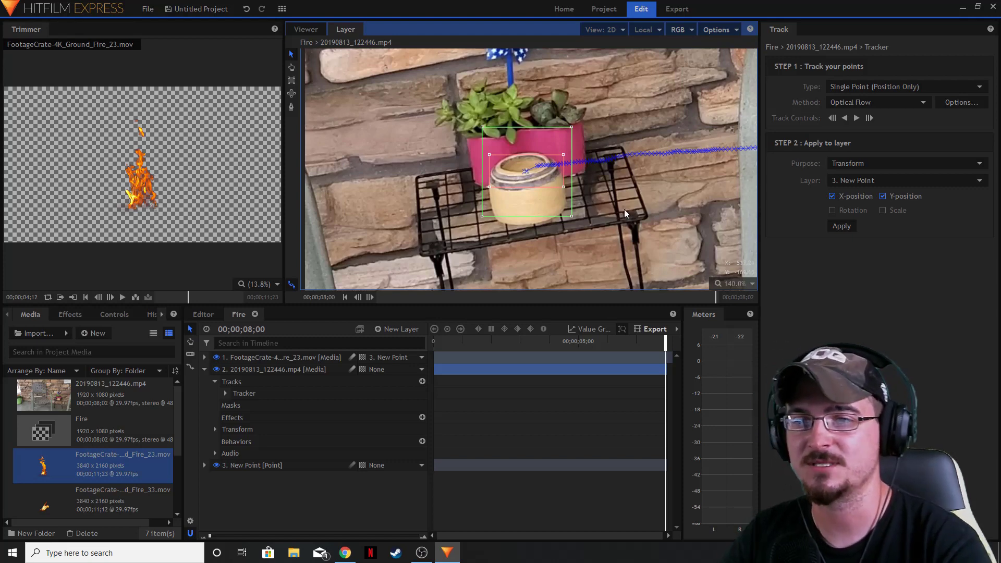
# Check the fire against the jar up close in the composite, both at the clip's end and at its first frame.
pyautogui.click(306, 29)
pyautogui.scroll(9, 415, 224)
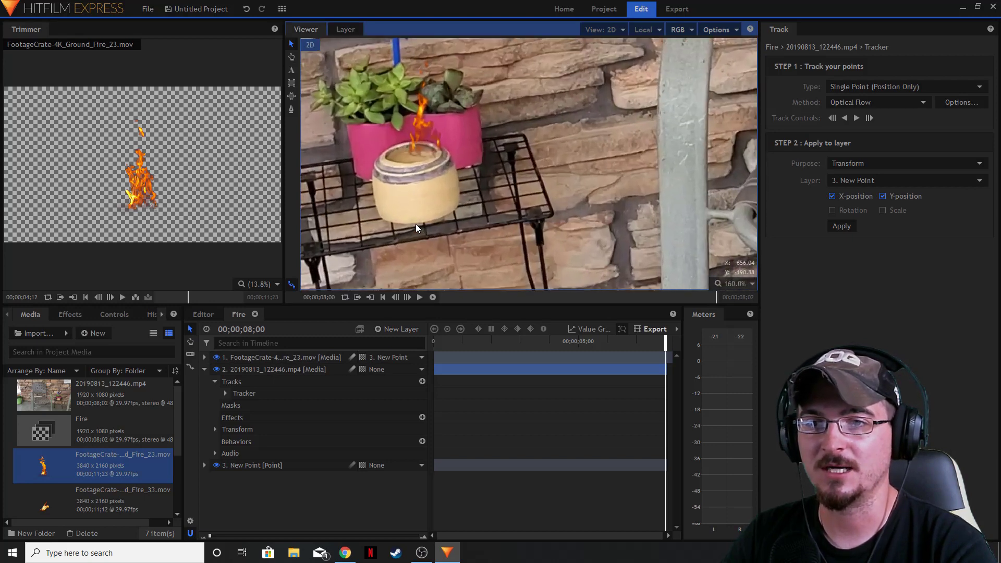
pyautogui.moveTo(665, 343); pyautogui.dragTo(324, 347)
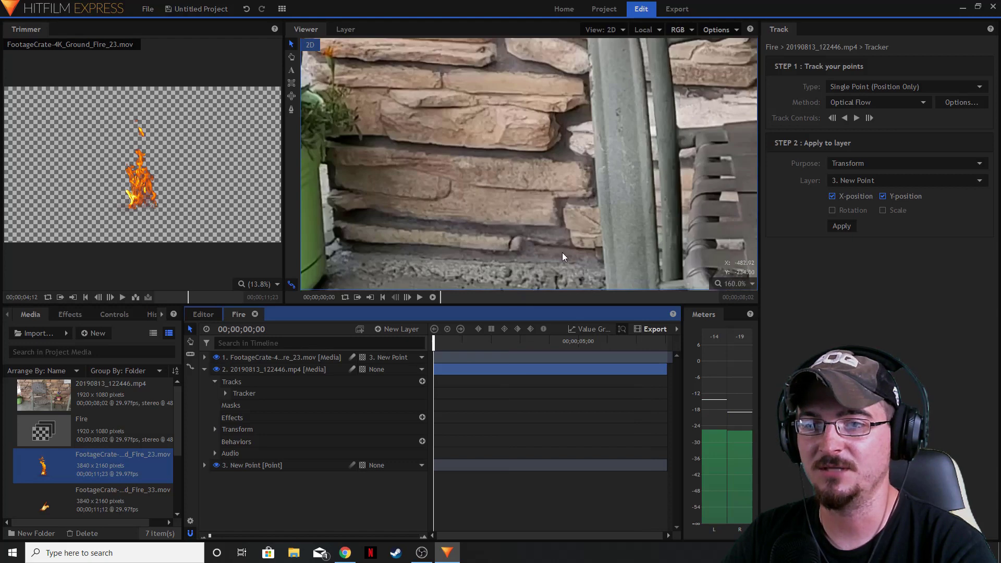
pyautogui.scroll(-9, 524, 233)
pyautogui.scroll(6, 518, 243)
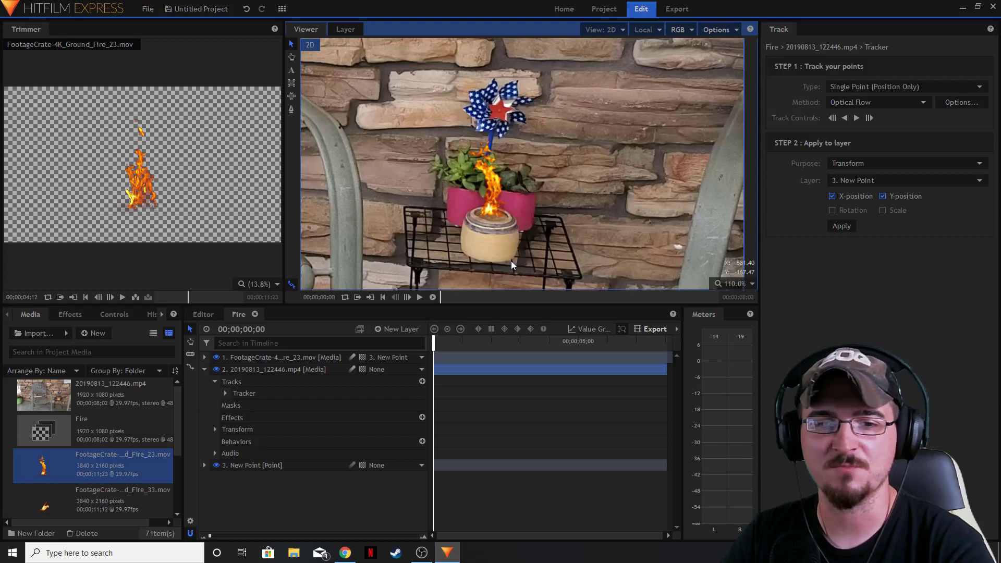
pyautogui.scroll(-3, 152, 414)
# Preview the footagecrate-smoke-from-winodw-1.mov and footagecrate-dark-smoke-rising-2.mov clips.
pyautogui.click(123, 461)
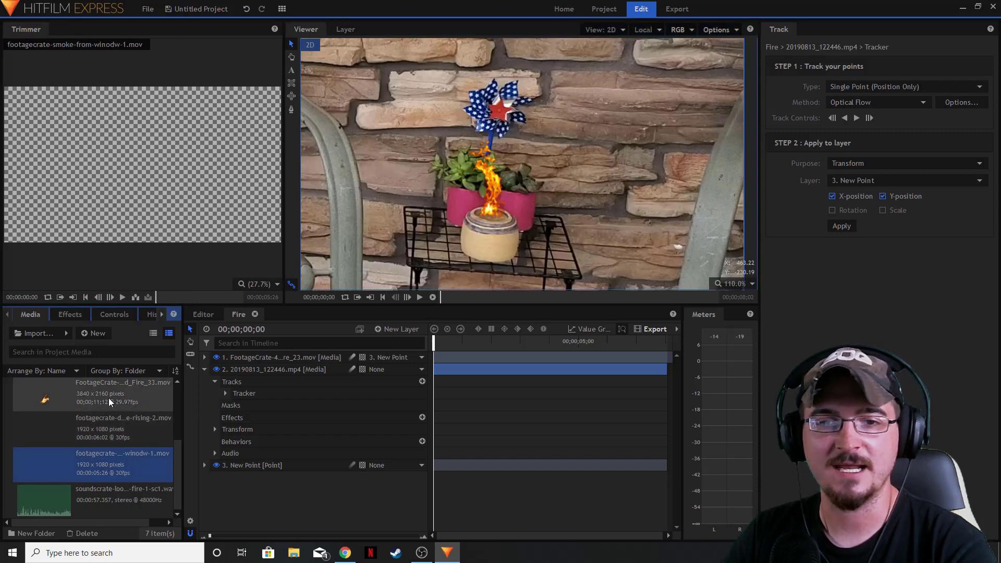
pyautogui.click(121, 296)
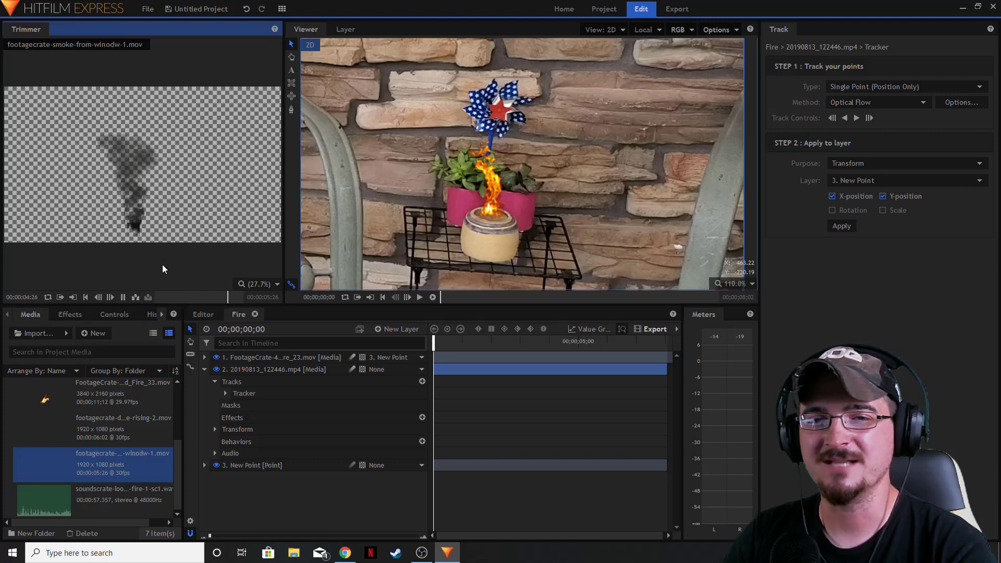
pyautogui.click(112, 423)
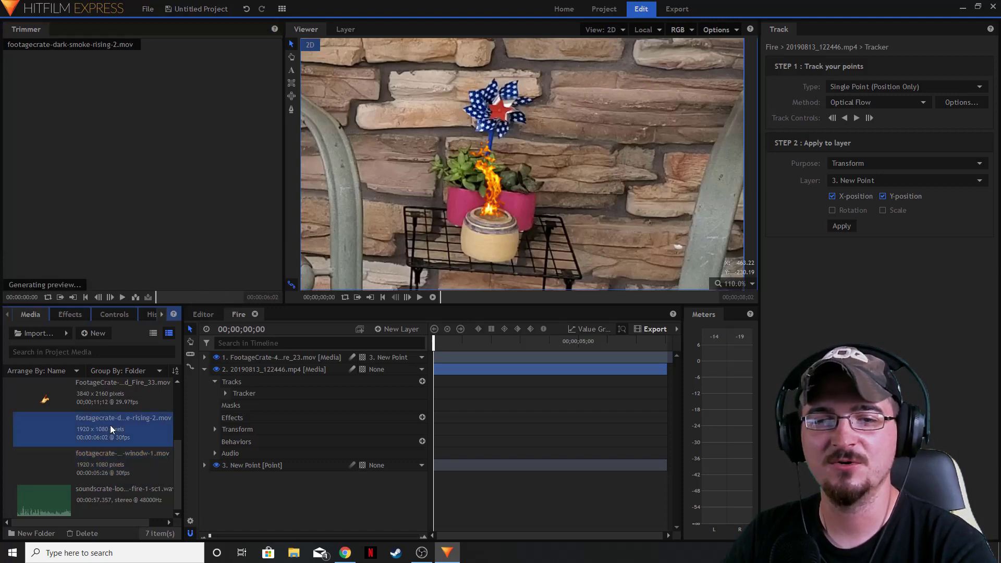
pyautogui.click(122, 297)
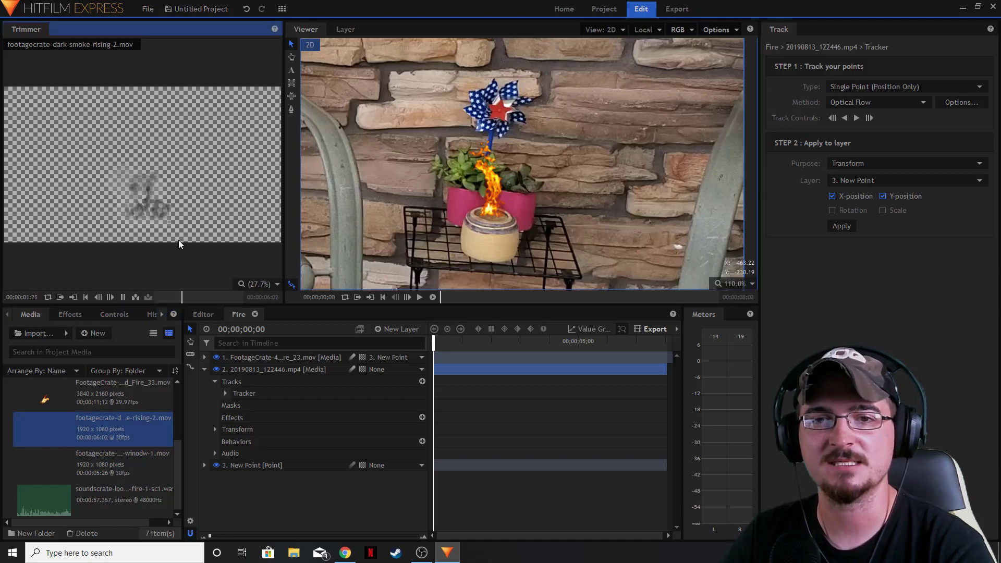
# Add footagecrate-smoke-from-winodw-1.mov between the fire and porch footage layers and play the composite up to 00;00;04;18.
pyautogui.click(85, 454)
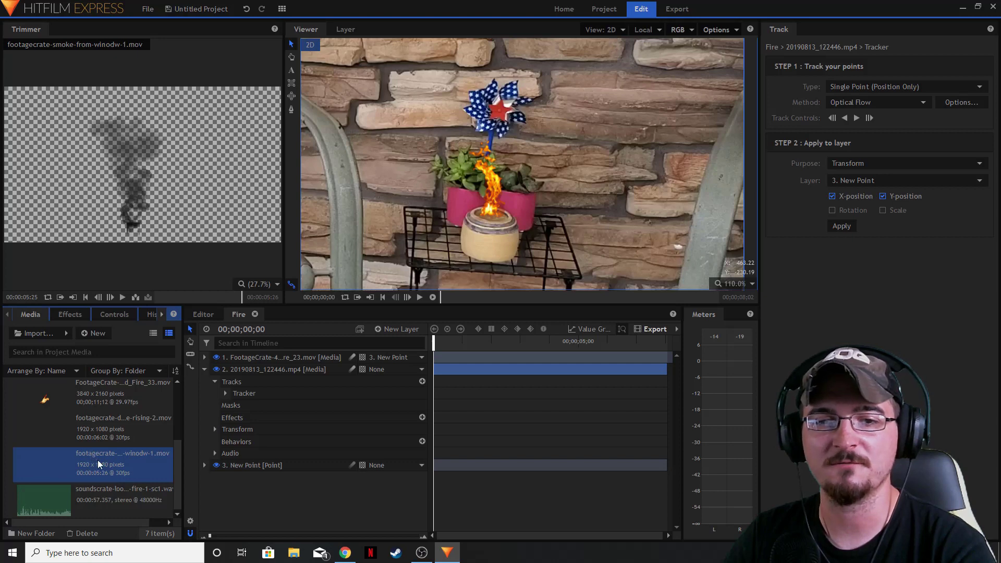
pyautogui.moveTo(98, 460); pyautogui.dragTo(259, 373)
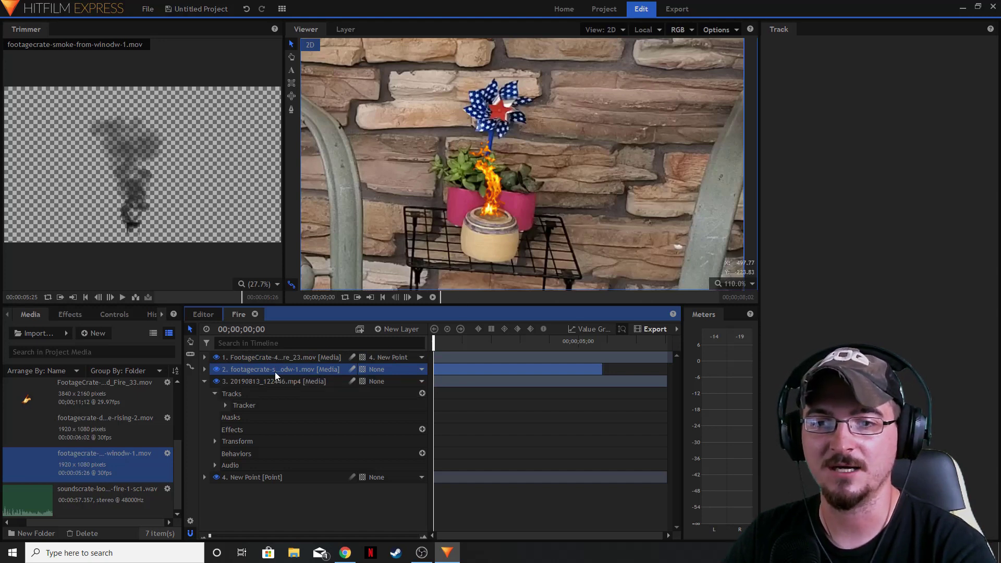
pyautogui.scroll(-5, 499, 213)
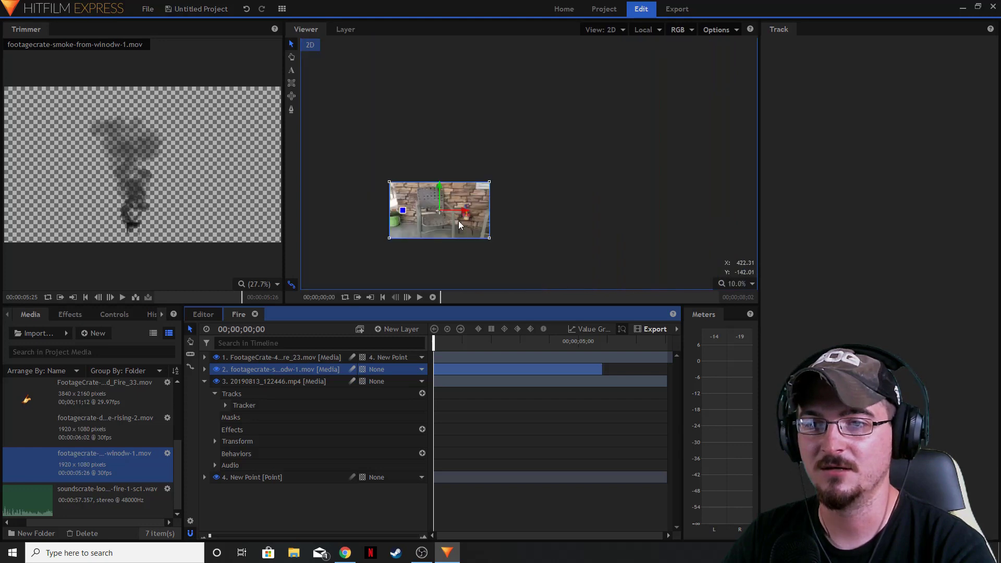
pyautogui.scroll(4, 499, 212)
pyautogui.scroll(-1, 536, 230)
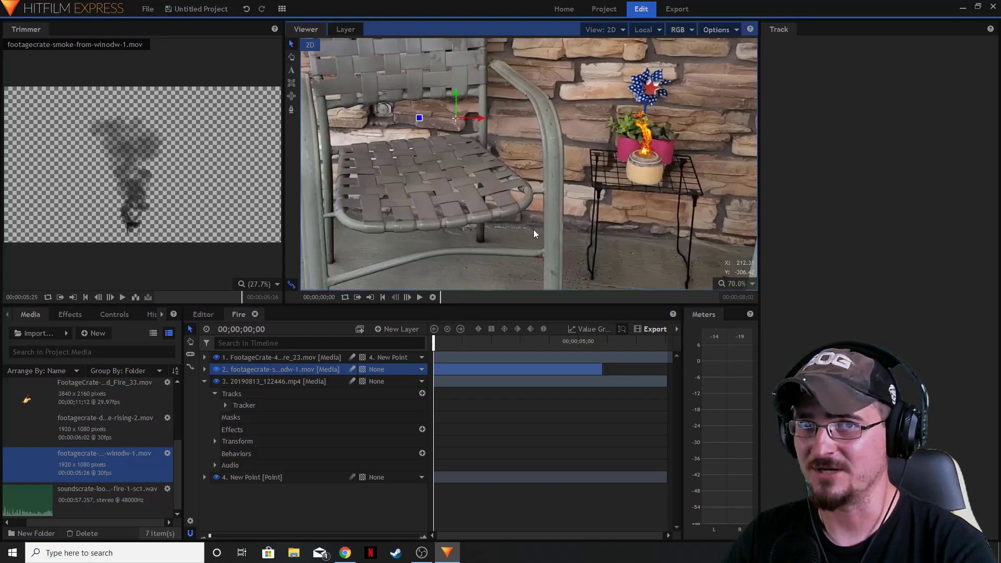
pyautogui.scroll(-2, 543, 230)
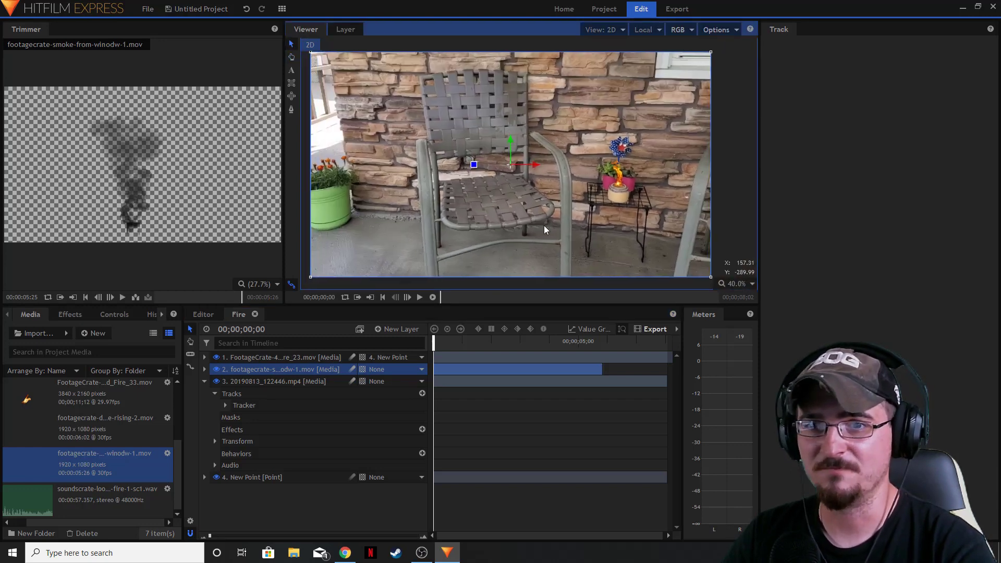
pyautogui.click(420, 298)
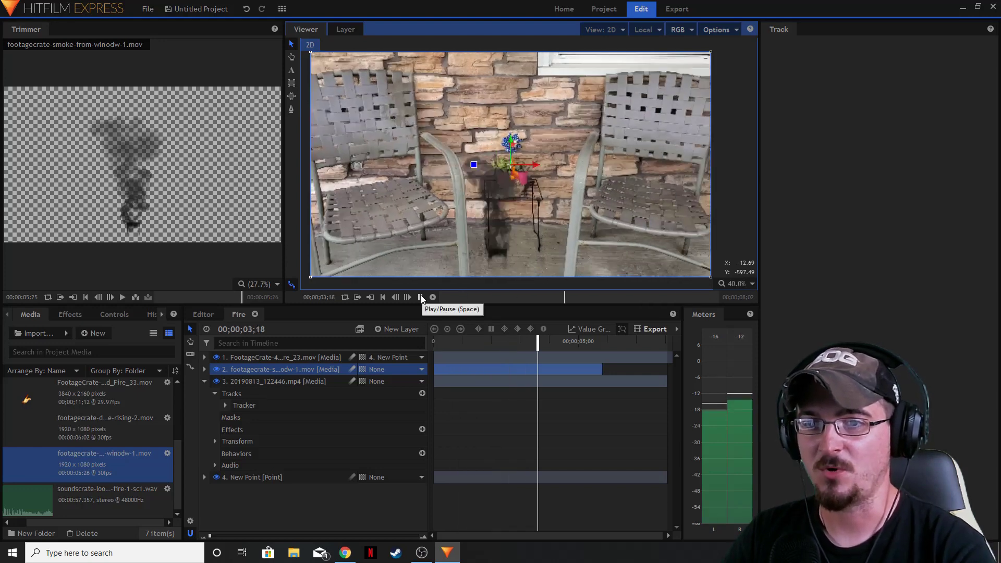
pyautogui.click(420, 297)
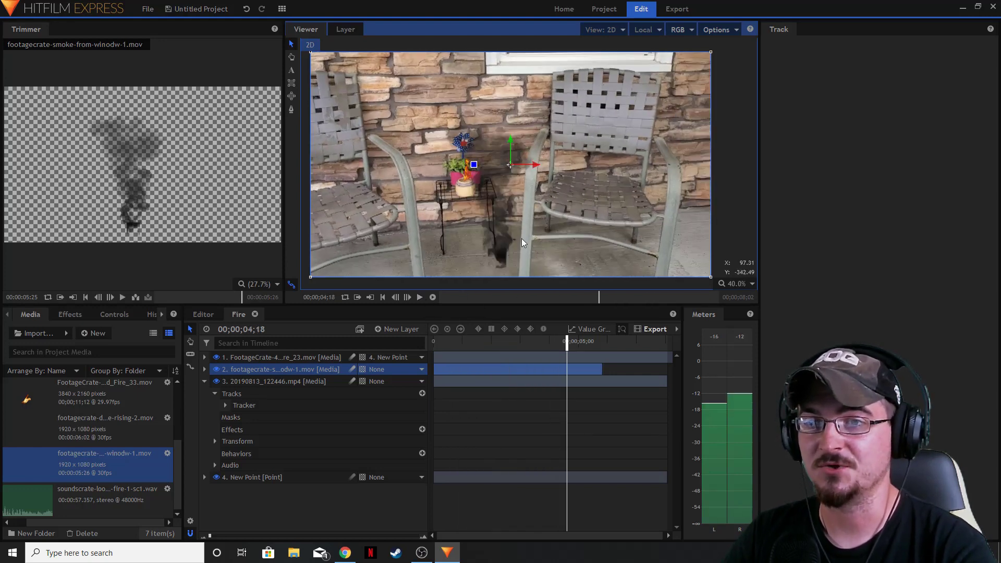
# Scale the smoke layer down to about 24.1% by 20.6% and position it over the jar at about -197.3, 26.4.
pyautogui.scroll(-2, 613, 239)
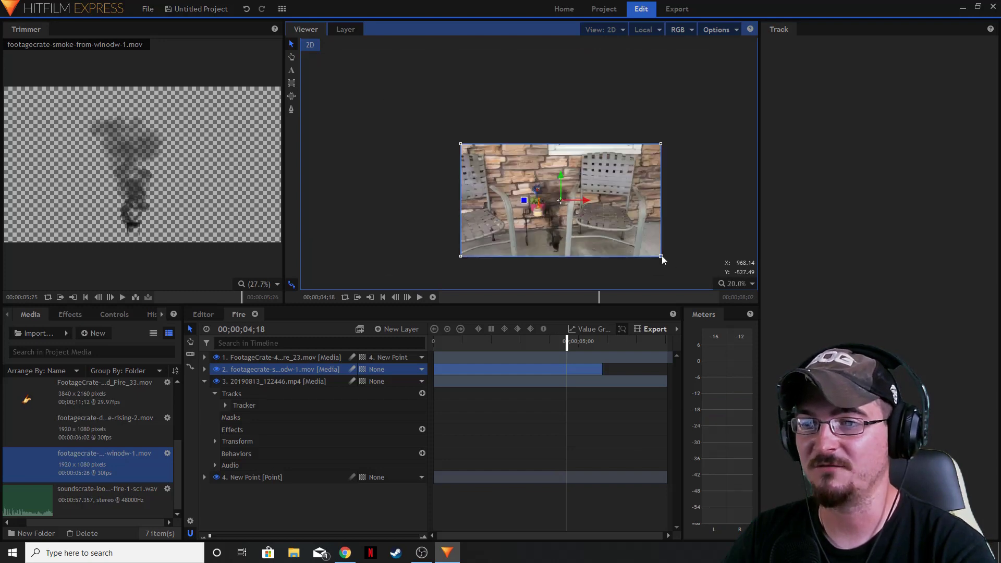
pyautogui.scroll(3, 560, 226)
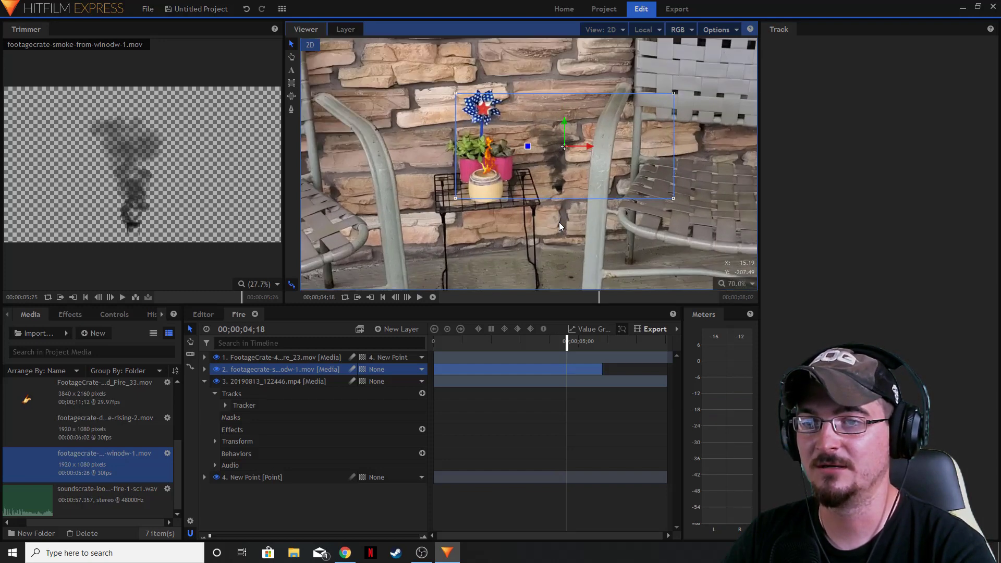
pyautogui.moveTo(564, 146); pyautogui.dragTo(493, 134)
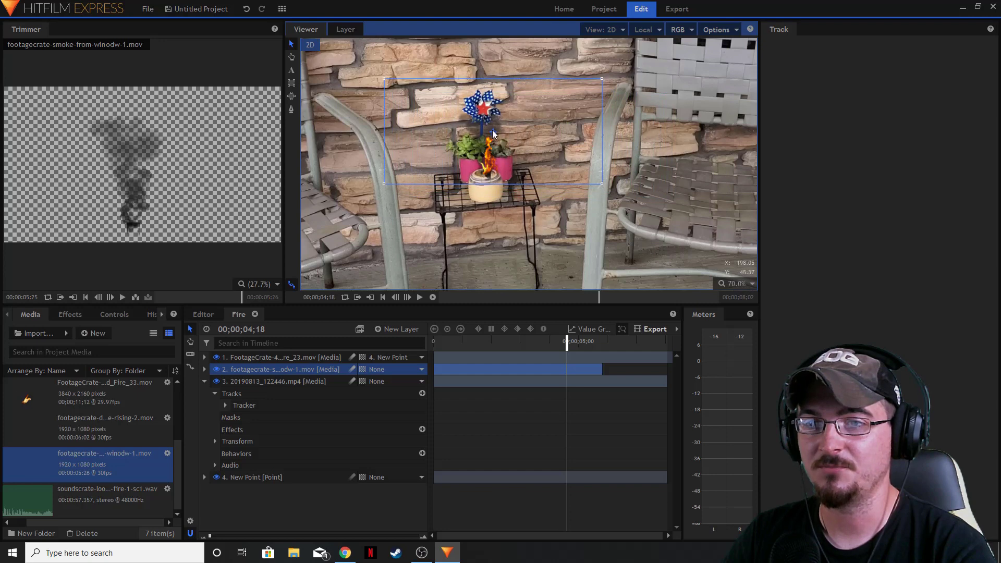
pyautogui.scroll(3, 420, 120)
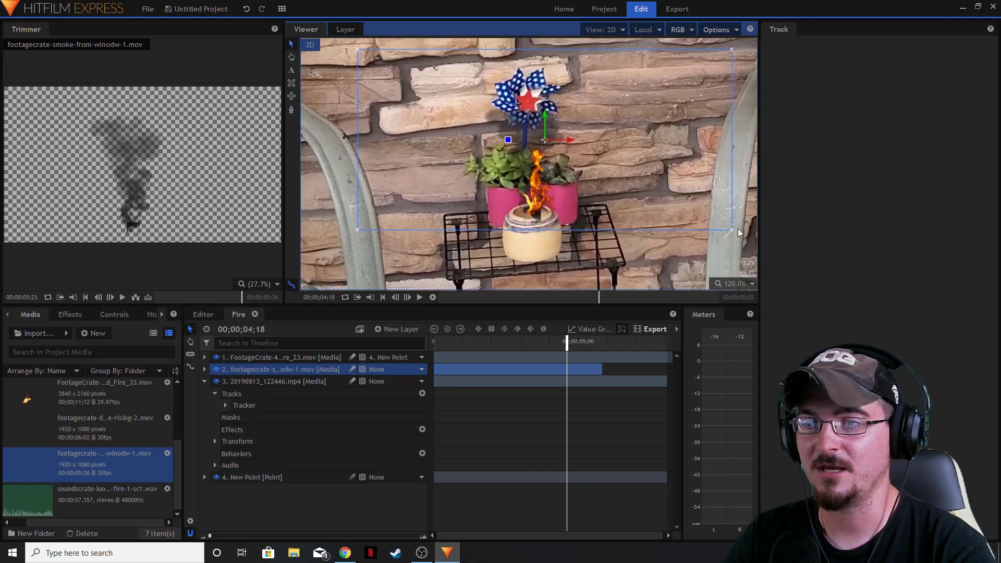
pyautogui.moveTo(733, 230); pyautogui.dragTo(690, 214)
pyautogui.moveTo(545, 141); pyautogui.dragTo(544, 150)
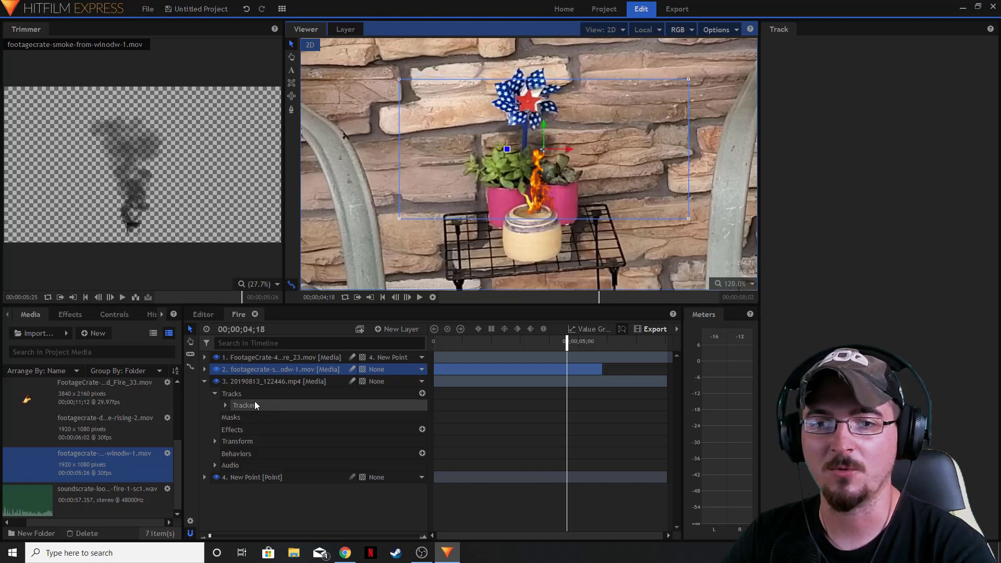
# Expand the smoke layer's transform properties and set its opacity to 40%.
pyautogui.rightClick(264, 372)
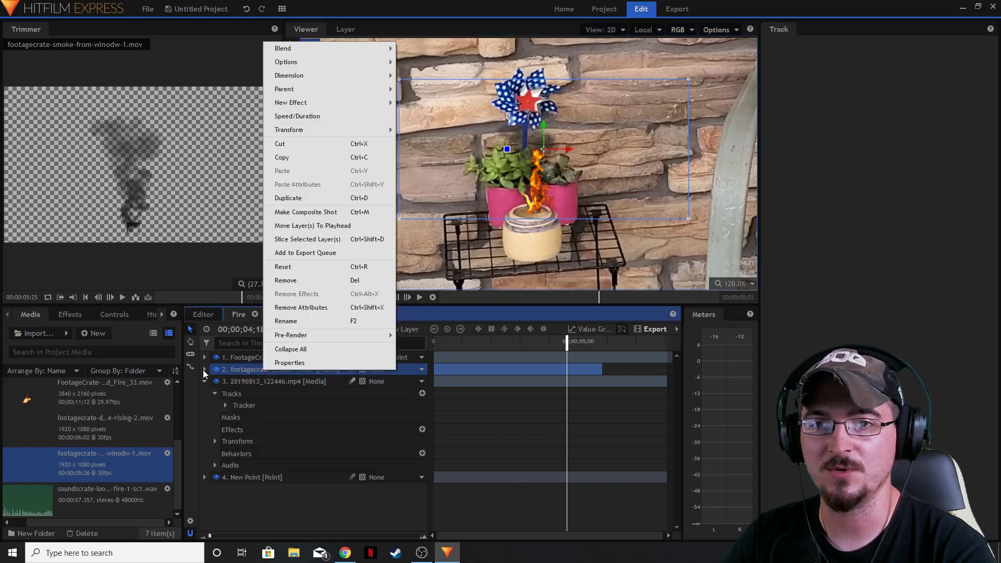
pyautogui.click(205, 369)
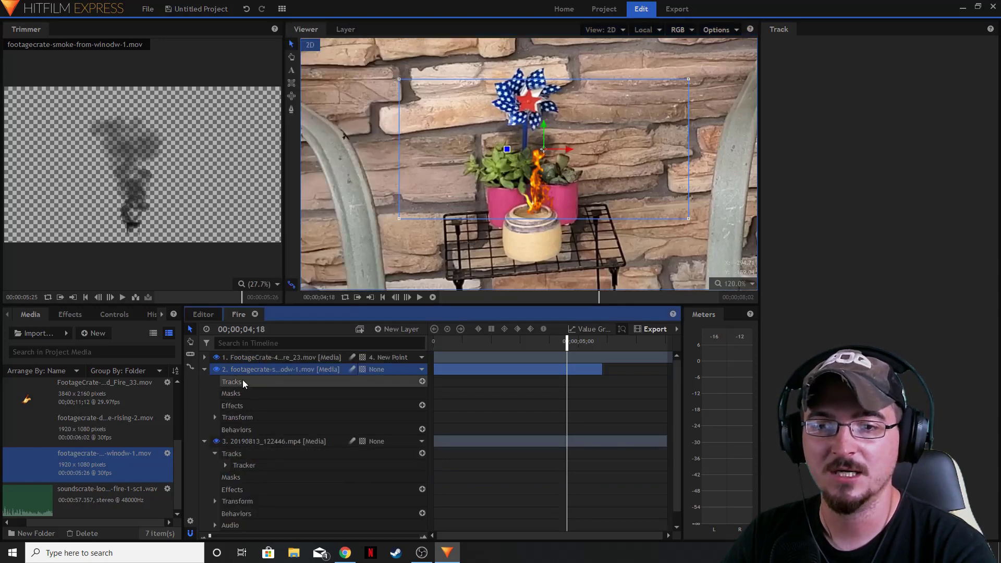
pyautogui.click(216, 416)
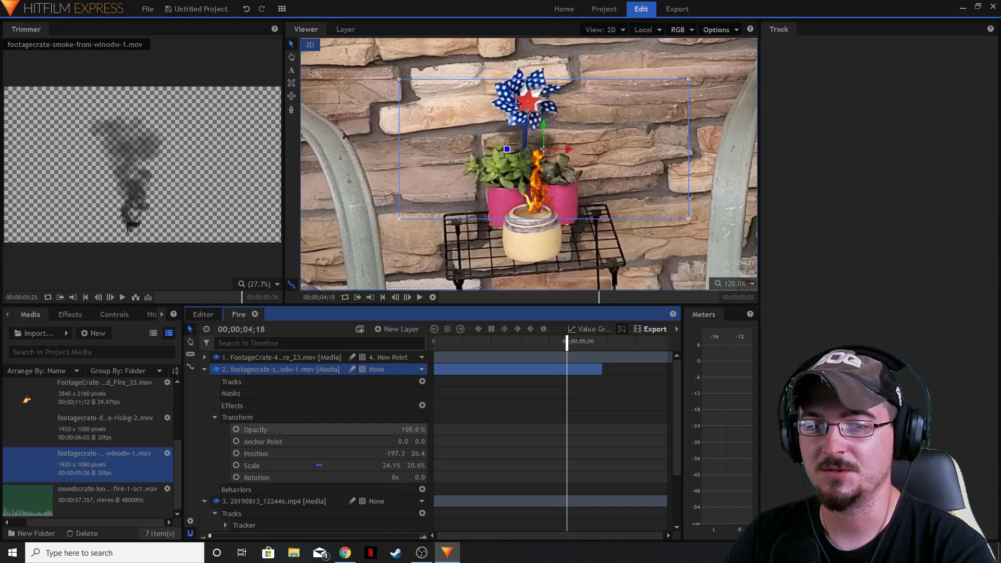
pyautogui.moveTo(409, 429); pyautogui.dragTo(391, 429)
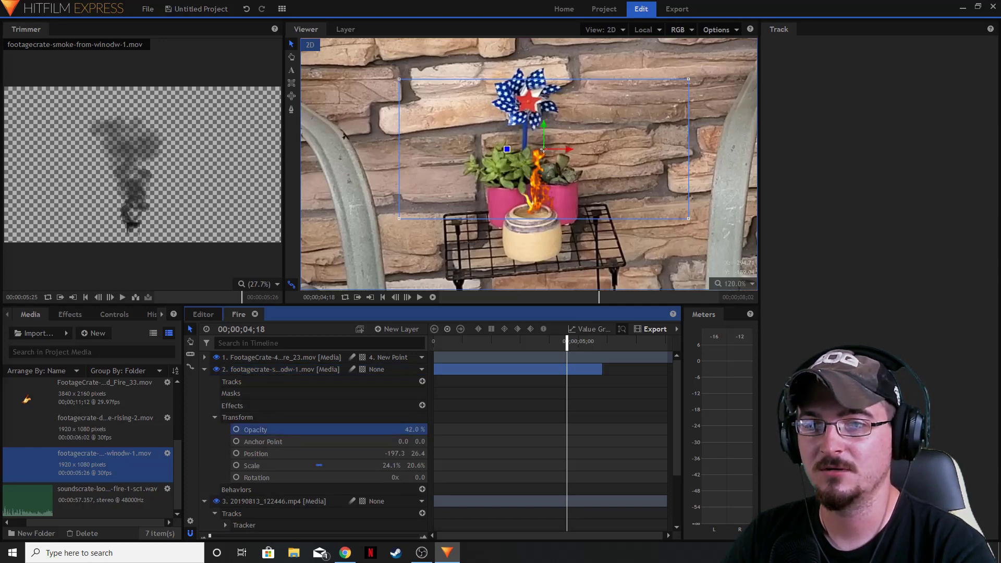
pyautogui.click(415, 430)
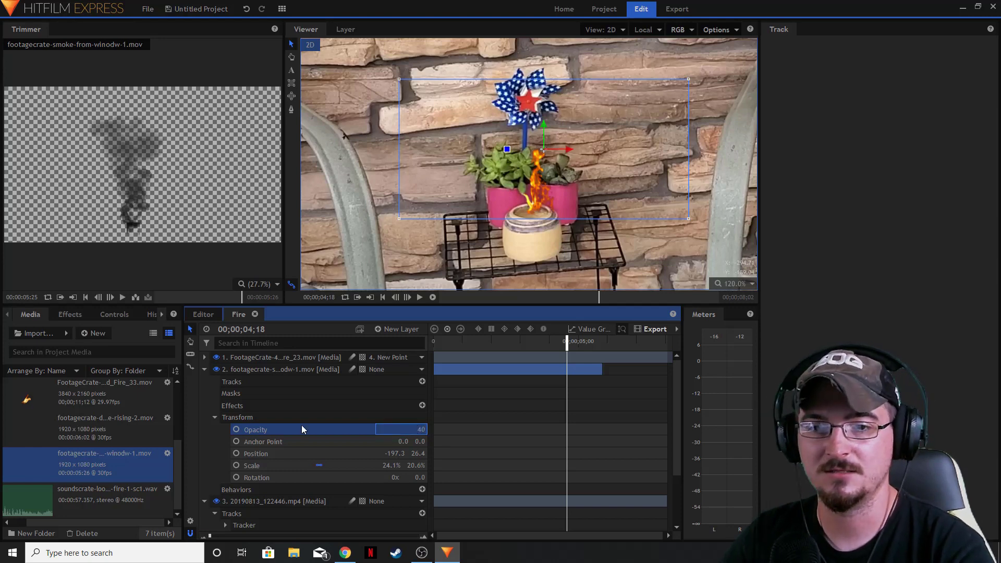
pyautogui.write('40')
pyautogui.press('Return')
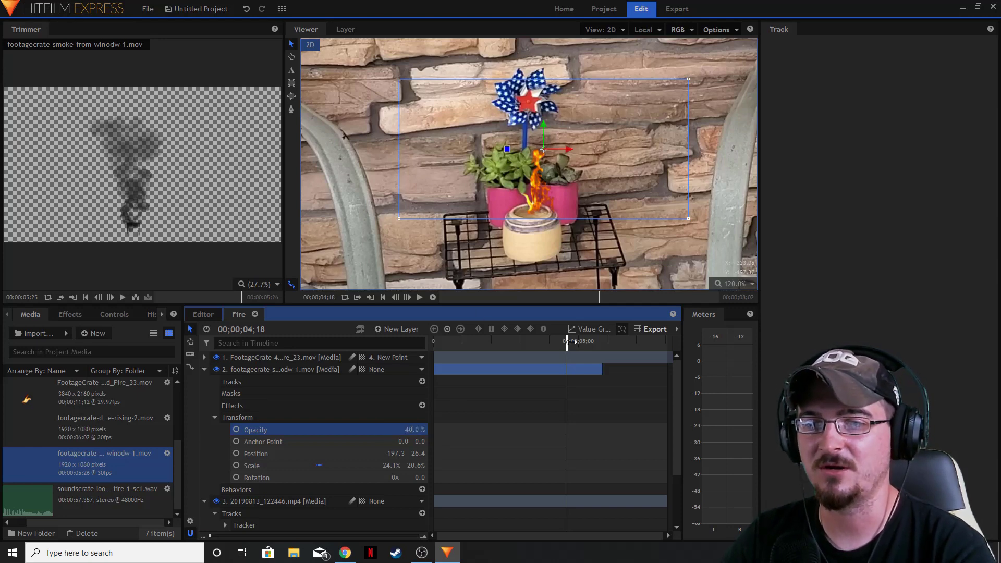
# At 00;00;04;22, realign the smoke with the jar at about -218.2, 23.0 and set its opacity to 50%.
pyautogui.moveTo(572, 341)
pyautogui.mouseDown()
pyautogui.moveTo(532, 344)
pyautogui.moveTo(572, 345)
pyautogui.mouseUp()
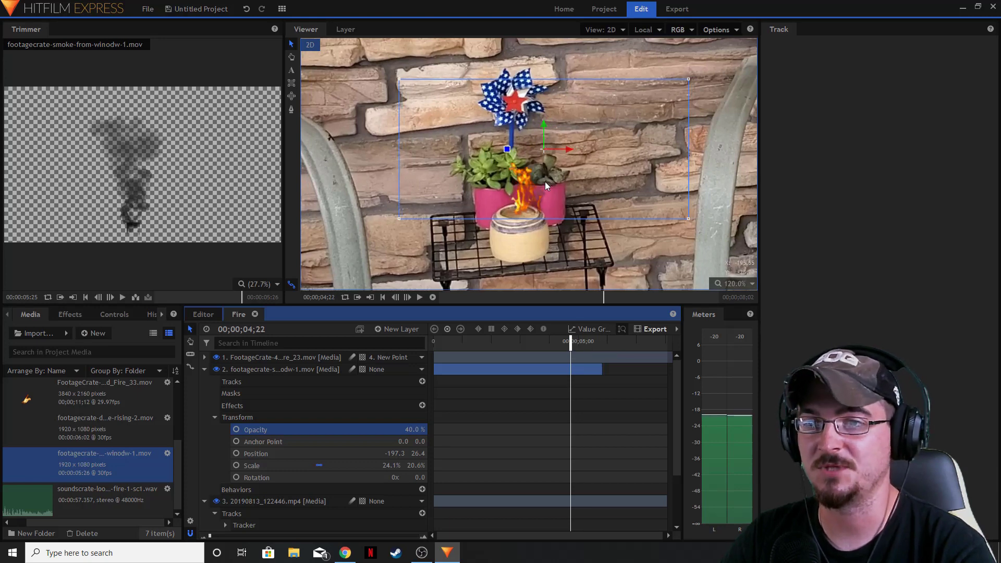
pyautogui.moveTo(543, 151); pyautogui.dragTo(530, 152)
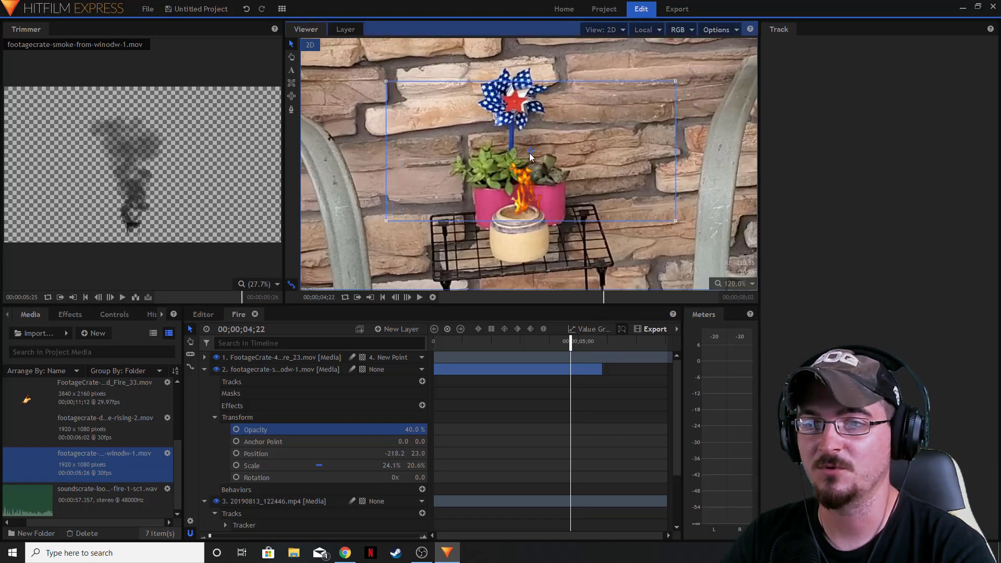
pyautogui.click(413, 429)
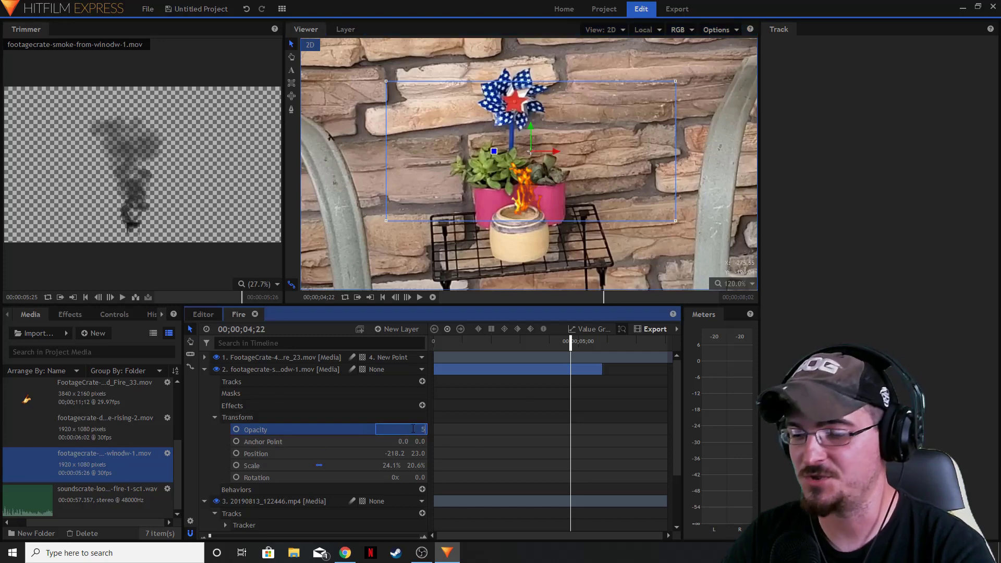
pyautogui.write('50')
pyautogui.click(204, 385)
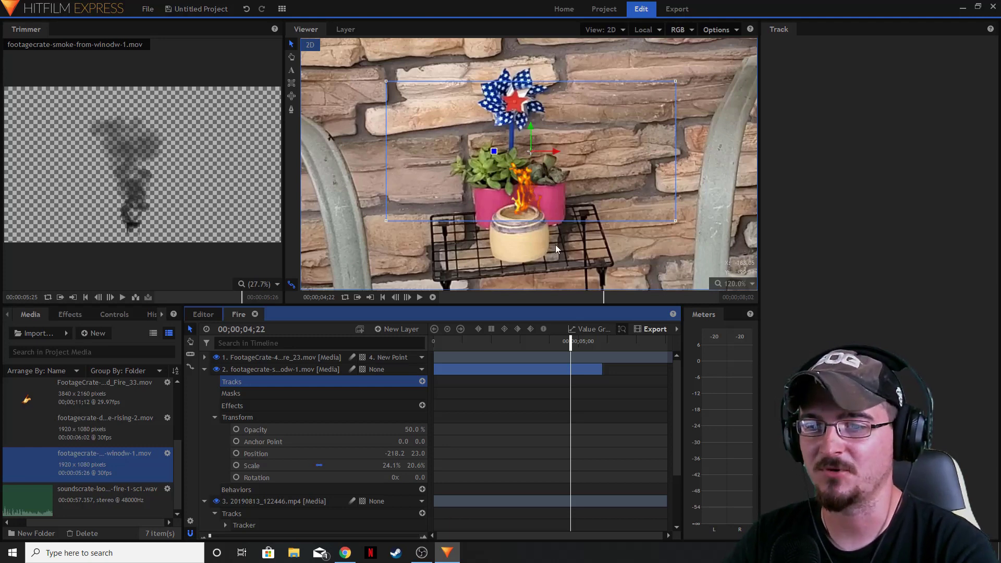
# Collapse the properties of the smoke and porch footage layers in the timeline.
pyautogui.click(213, 417)
pyautogui.click(204, 370)
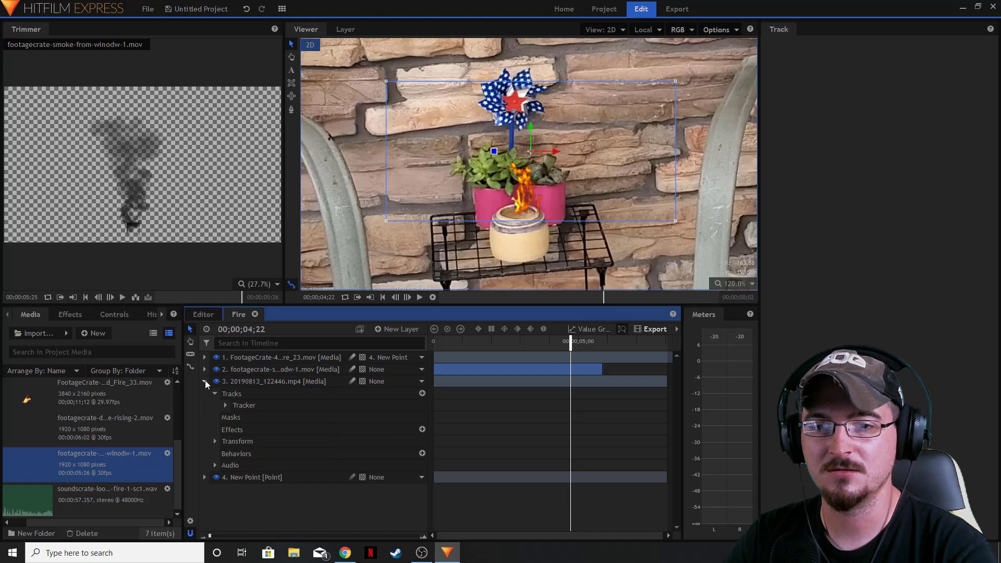
pyautogui.click(204, 381)
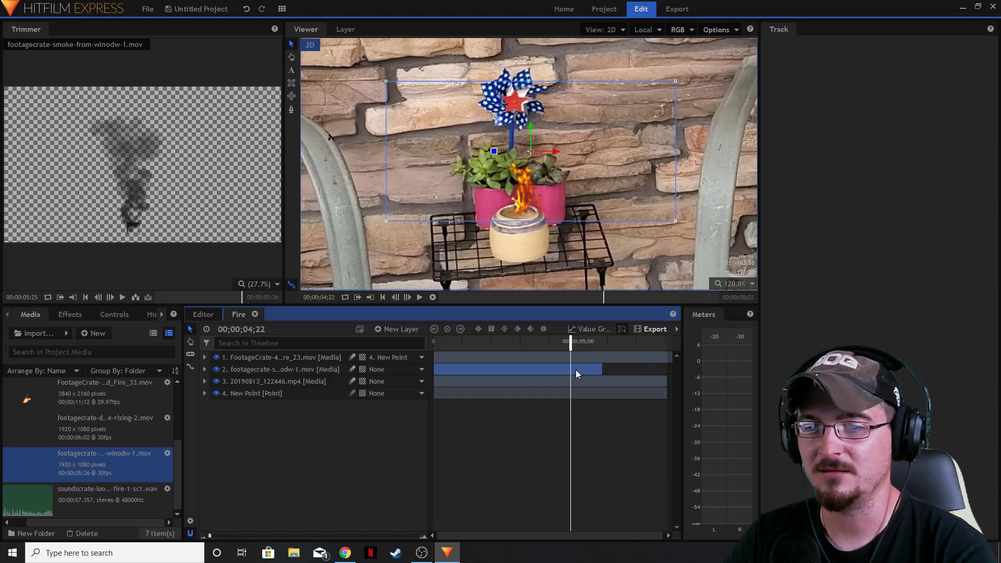
# Preview the smoke's motion, then at 00;00;03;19 move the smoke layer sideways so it sits over the burning jar again.
pyautogui.press('space')
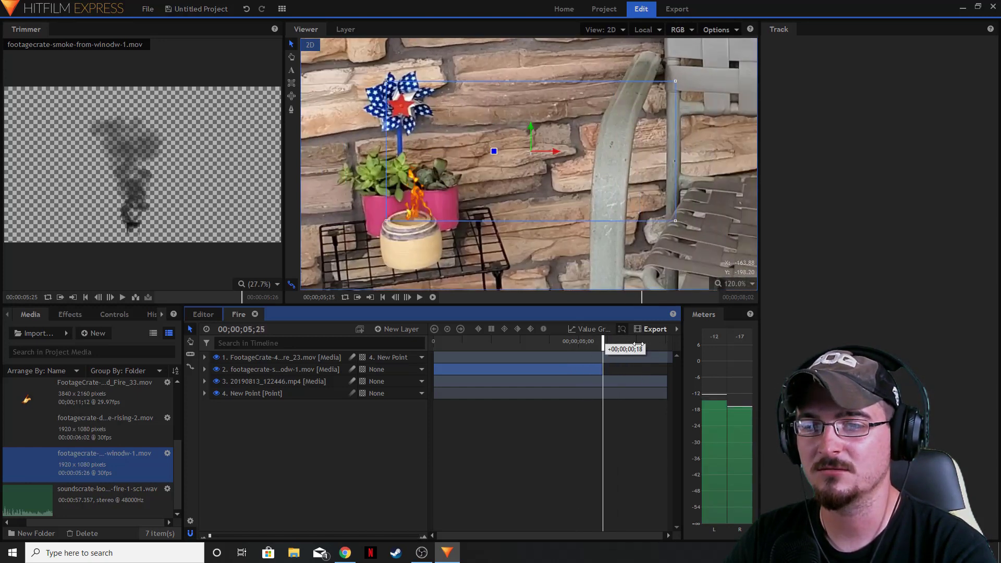
pyautogui.moveTo(638, 344); pyautogui.dragTo(529, 348)
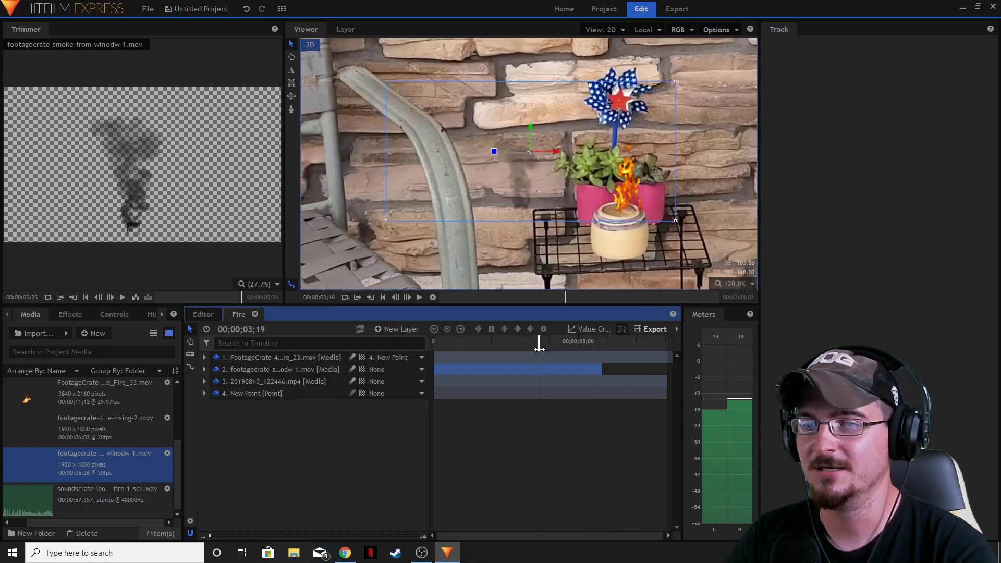
pyautogui.moveTo(533, 155); pyautogui.dragTo(630, 156)
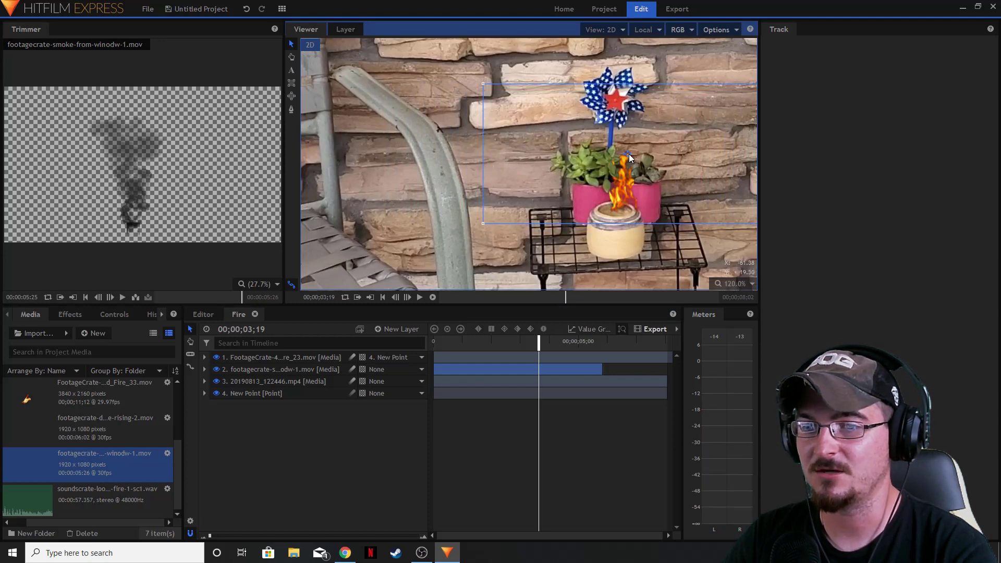
# Parent the smoke layer to the Fire_23 footage layer so that it follows the tracked fire.
pyautogui.click(280, 368)
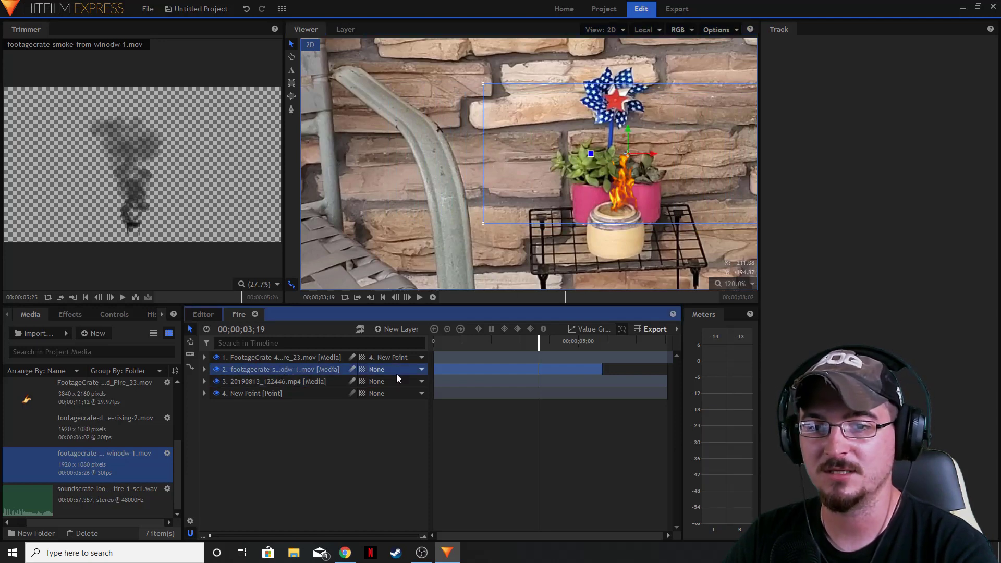
pyautogui.click(423, 369)
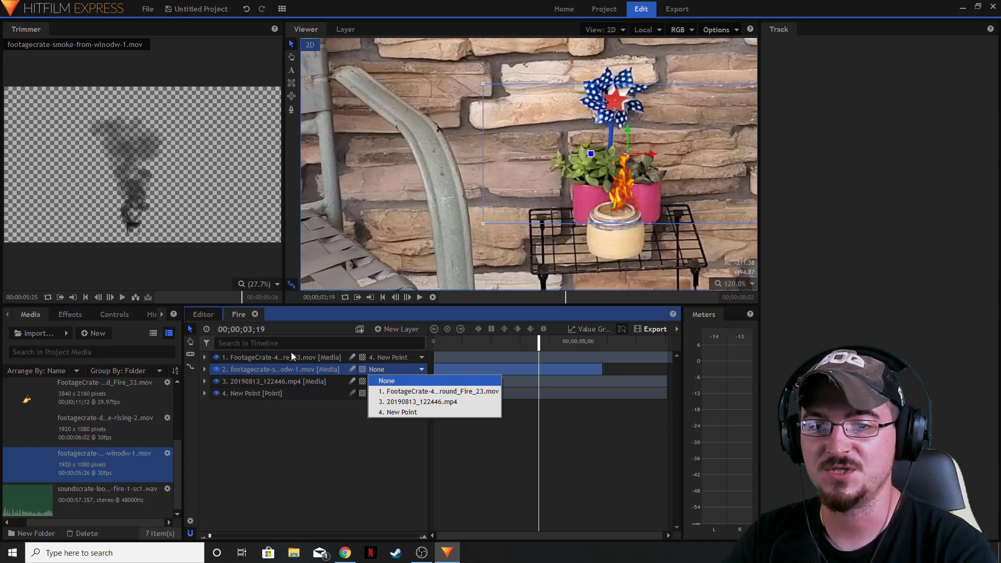
pyautogui.click(432, 392)
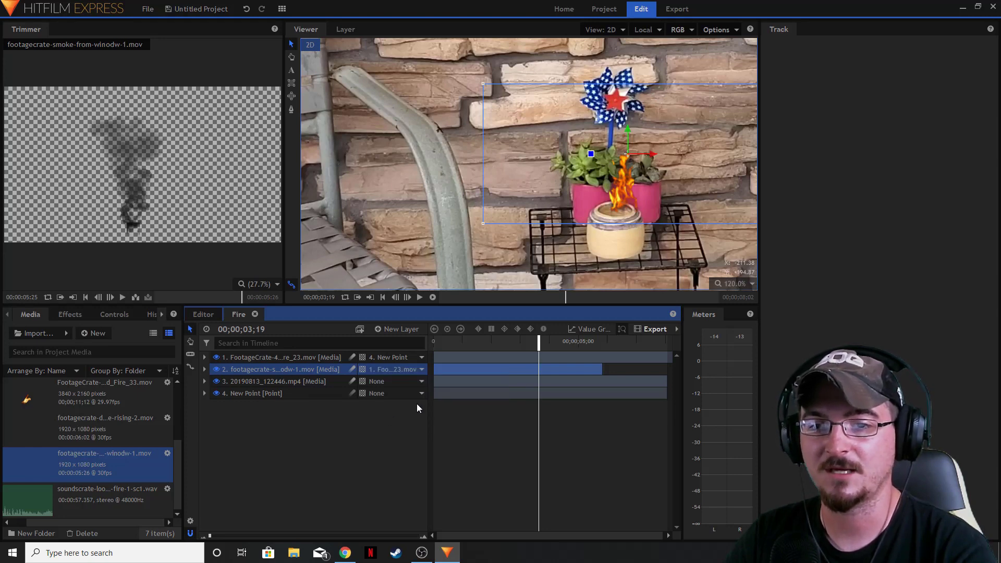
pyautogui.click(388, 417)
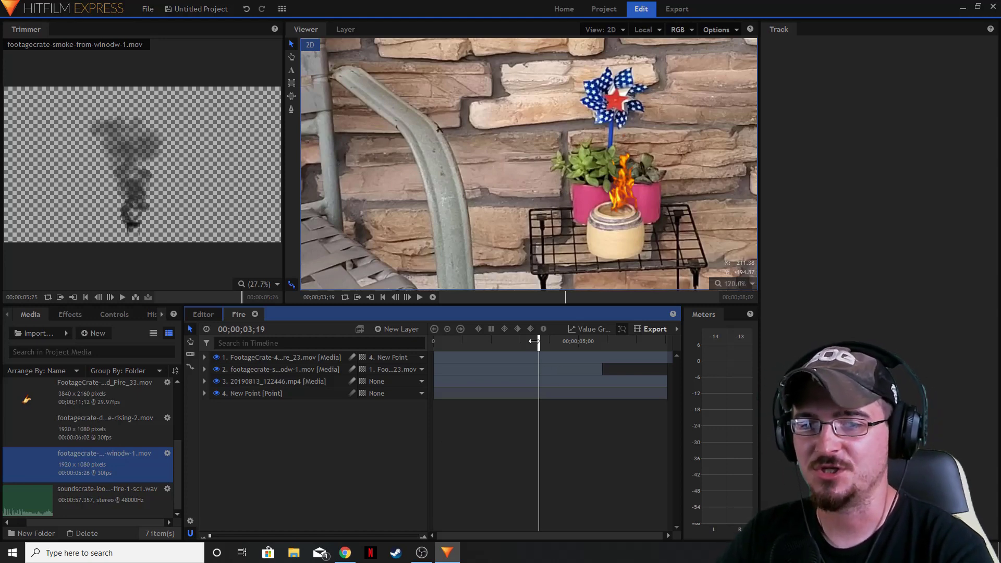
# Fit the full frame in the viewer, play the Fire composite from the start to check the tracked effects, and return to the beginning.
pyautogui.moveTo(531, 339); pyautogui.dragTo(434, 342)
pyautogui.scroll(-5, 743, 285)
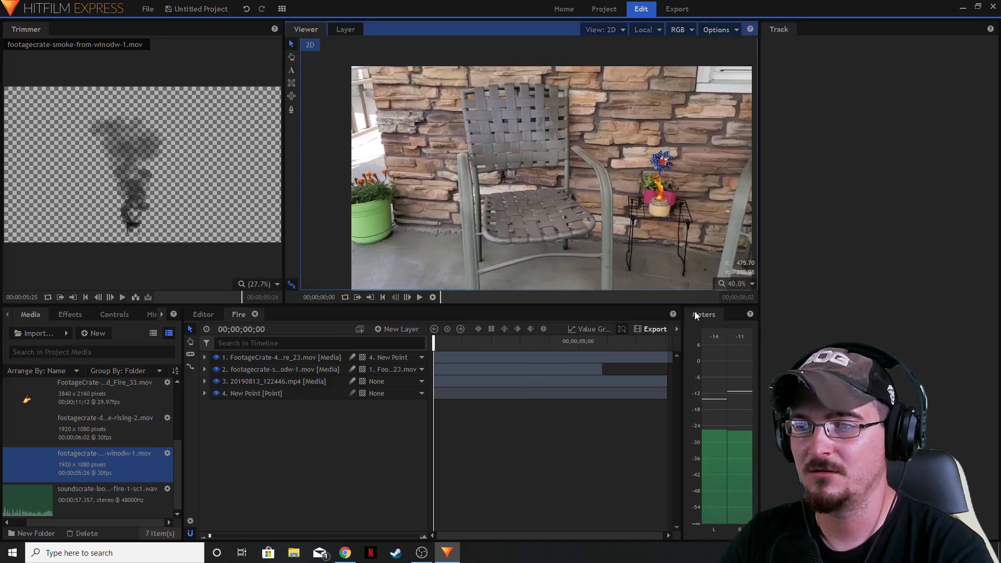
pyautogui.click(742, 285)
pyautogui.click(733, 405)
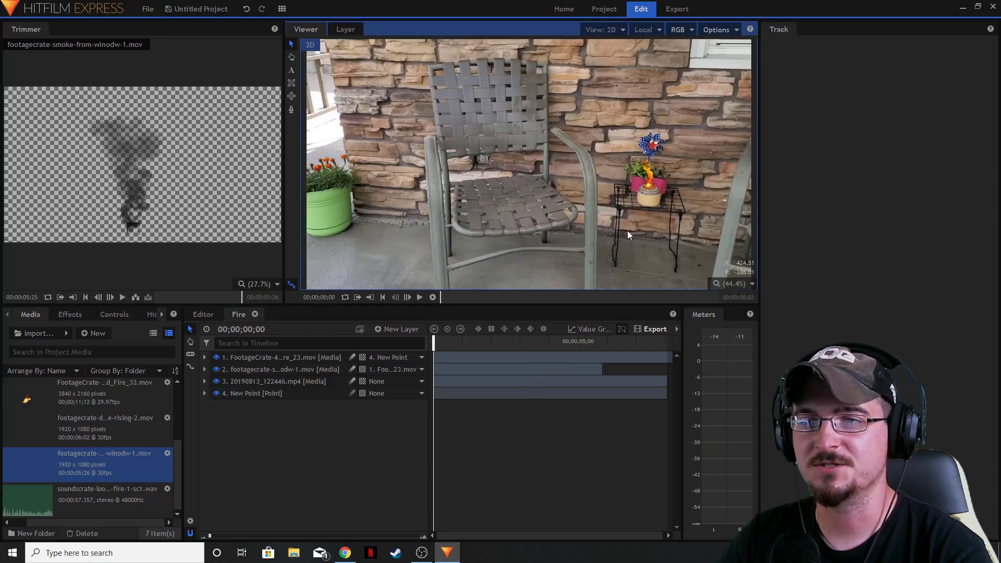
pyautogui.click(420, 298)
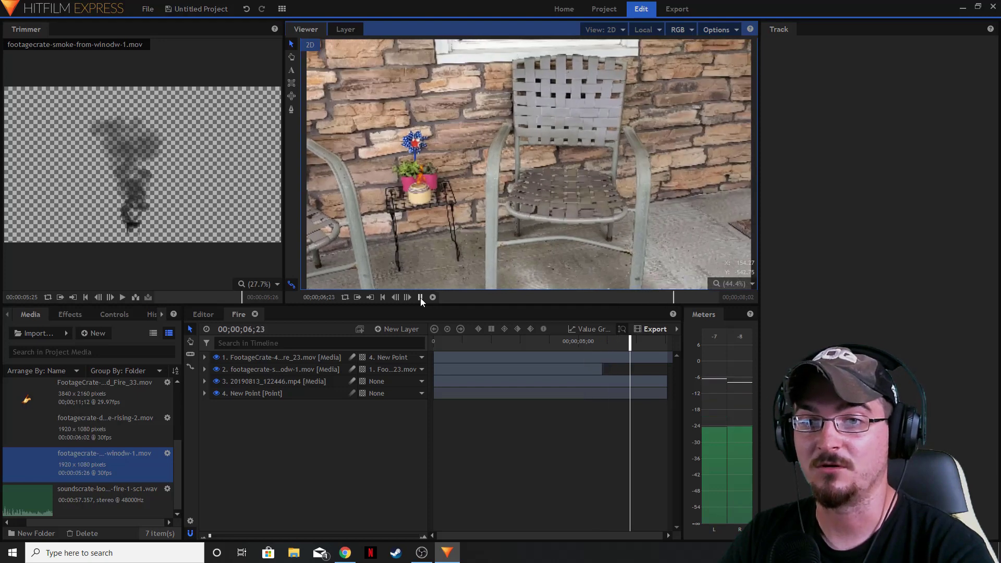
pyautogui.click(420, 297)
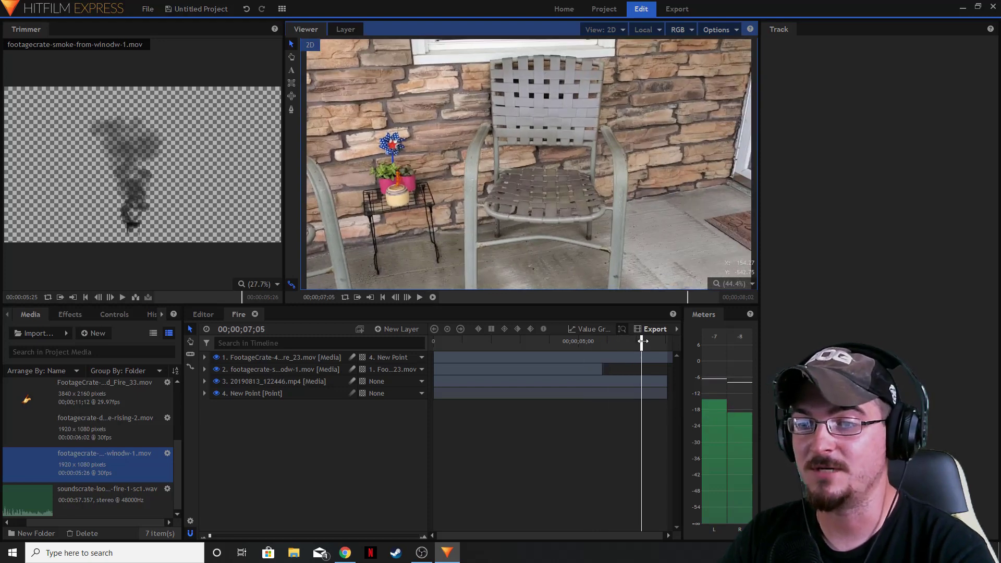
pyautogui.moveTo(642, 342); pyautogui.dragTo(379, 345)
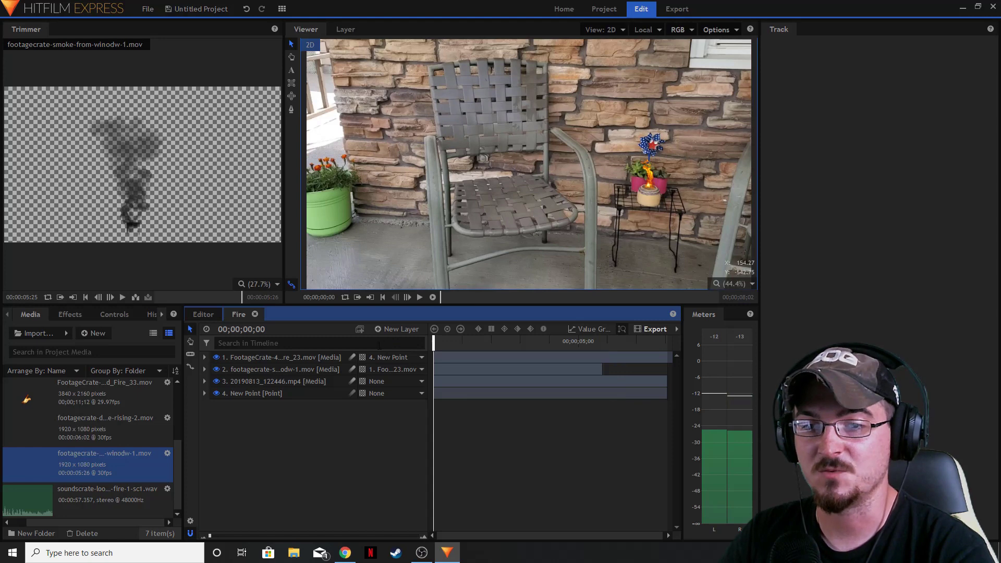
# Place the Fire composite shot at the start of the Video 1 track in the editor timeline.
pyautogui.click(201, 313)
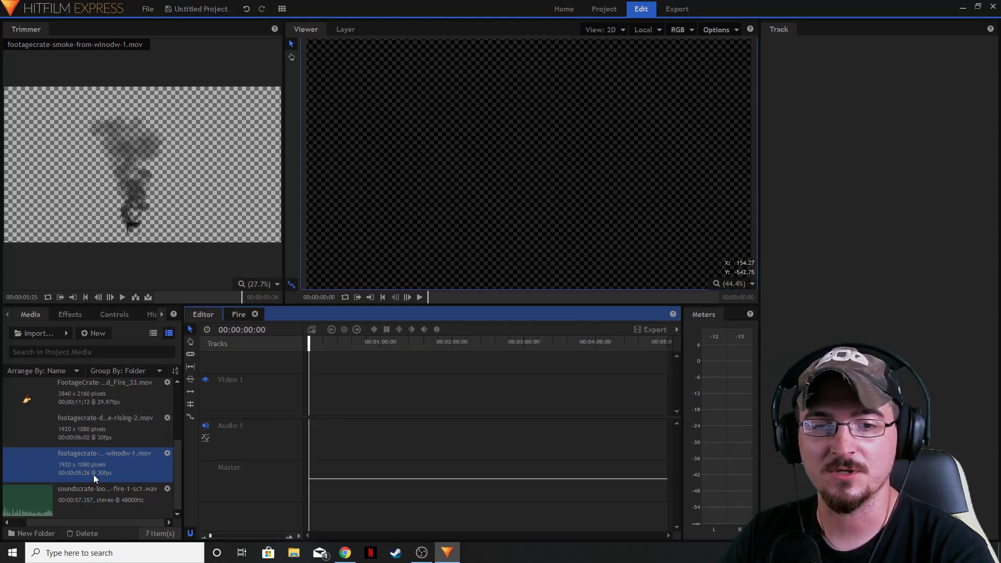
pyautogui.scroll(3, 97, 475)
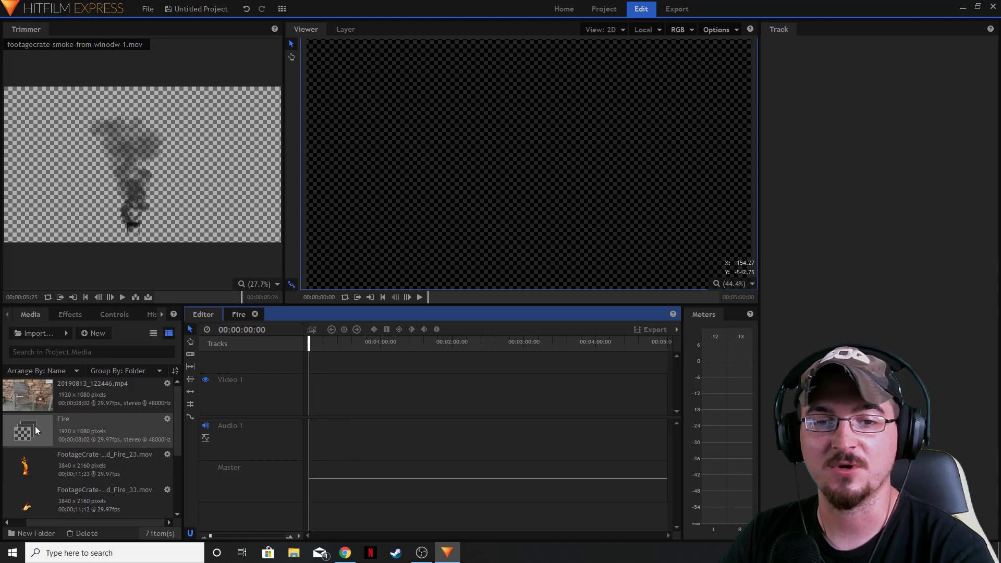
pyautogui.moveTo(66, 443); pyautogui.dragTo(314, 406)
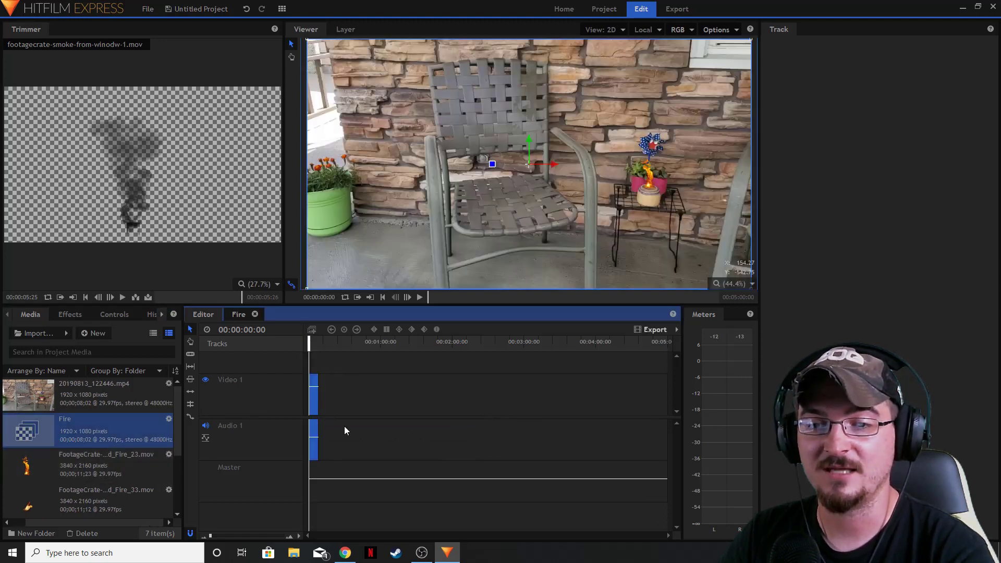
# Unlink the Fire clip's audio from its video and delete the audio part from Audio 1.
pyautogui.moveTo(211, 536); pyautogui.dragTo(223, 536)
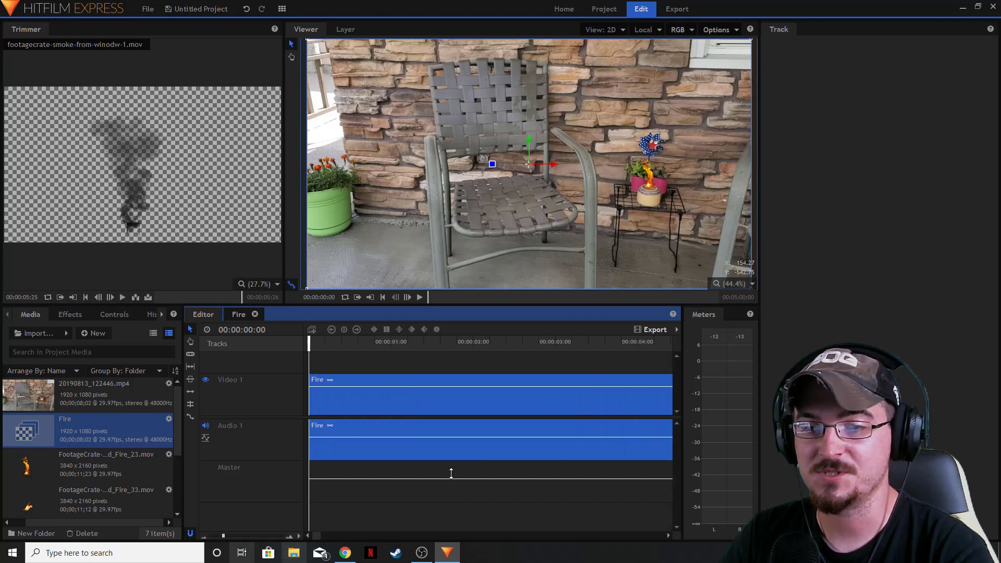
pyautogui.rightClick(454, 385)
pyautogui.click(493, 305)
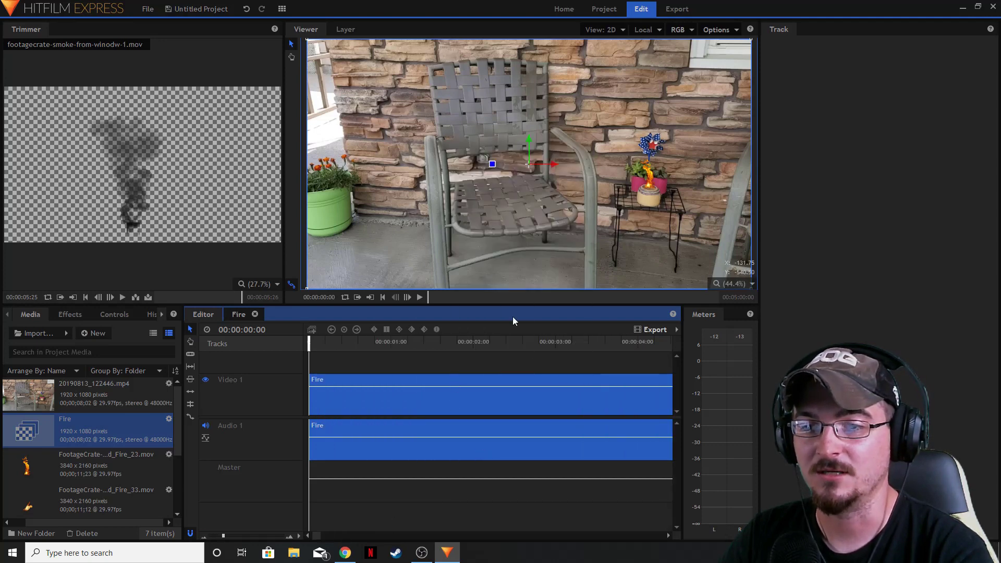
pyautogui.click(486, 471)
pyautogui.click(471, 426)
pyautogui.press('Delete')
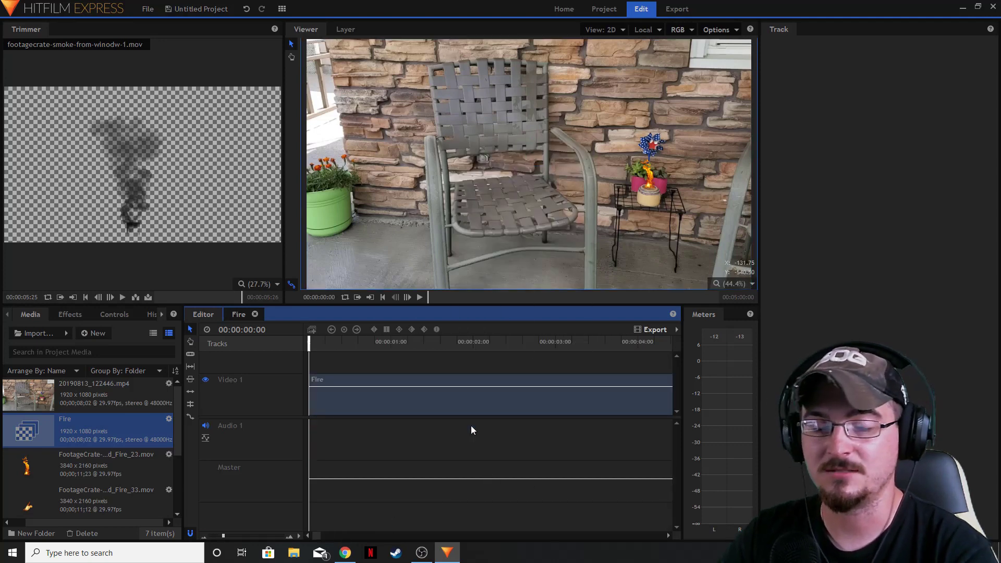
# Add the soundscrate-loopable-crackling-fire-1-sc1.wav sound at the start of Audio 1 and cut off everything past the end of the Fire clip.
pyautogui.scroll(-3, 113, 458)
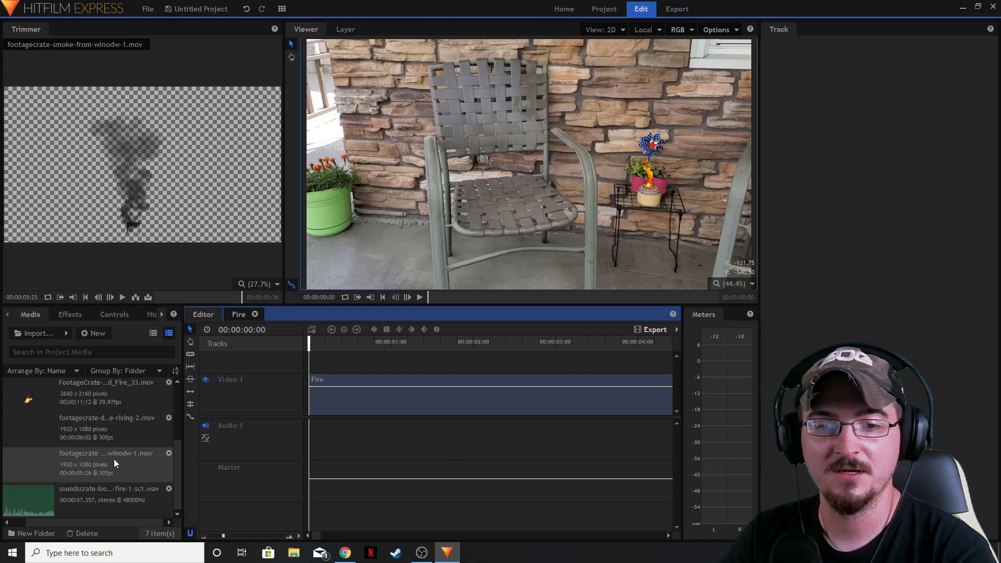
pyautogui.moveTo(95, 498); pyautogui.dragTo(313, 444)
pyautogui.moveTo(313, 537); pyautogui.dragTo(324, 540)
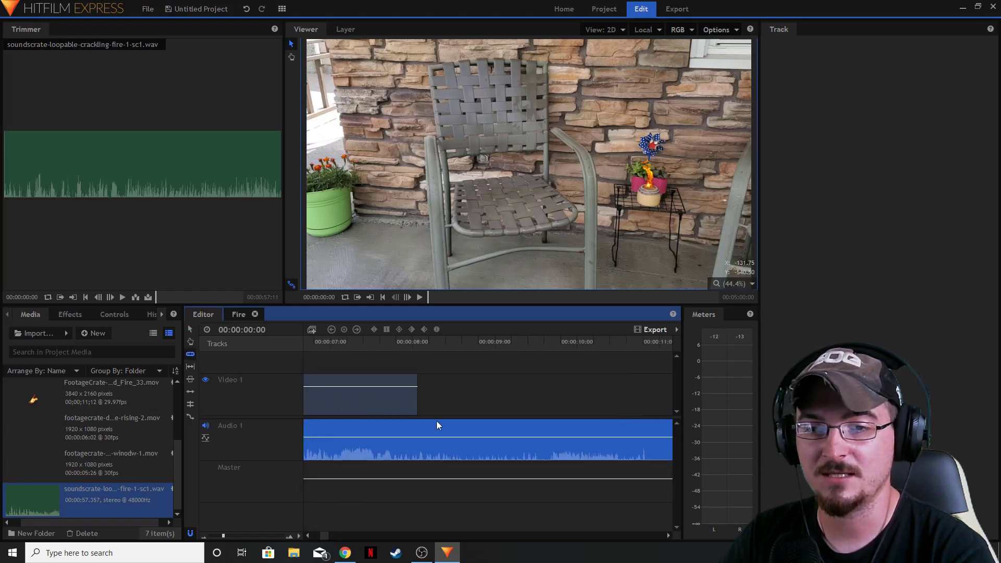
pyautogui.click(418, 424)
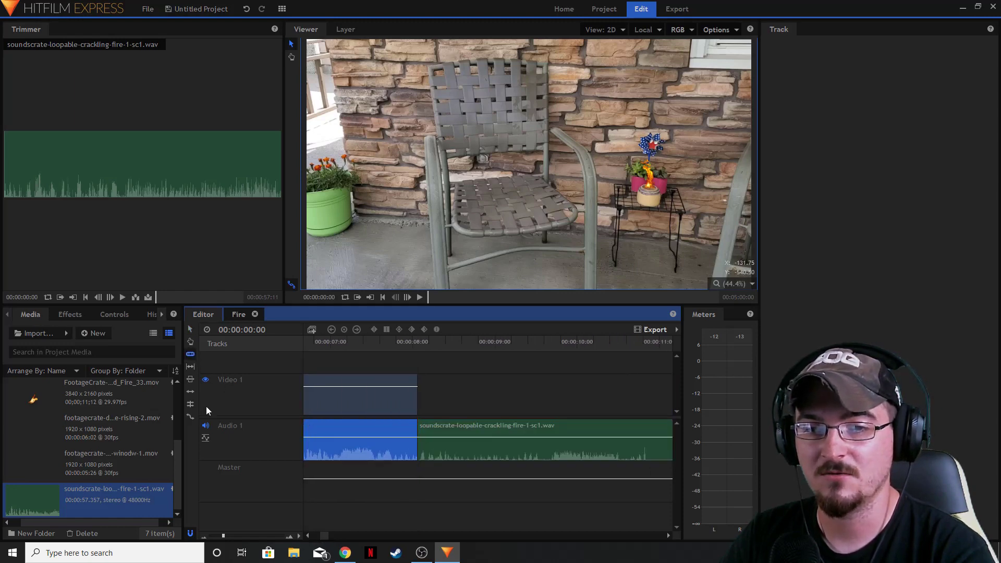
pyautogui.click(455, 424)
pyautogui.press('Delete')
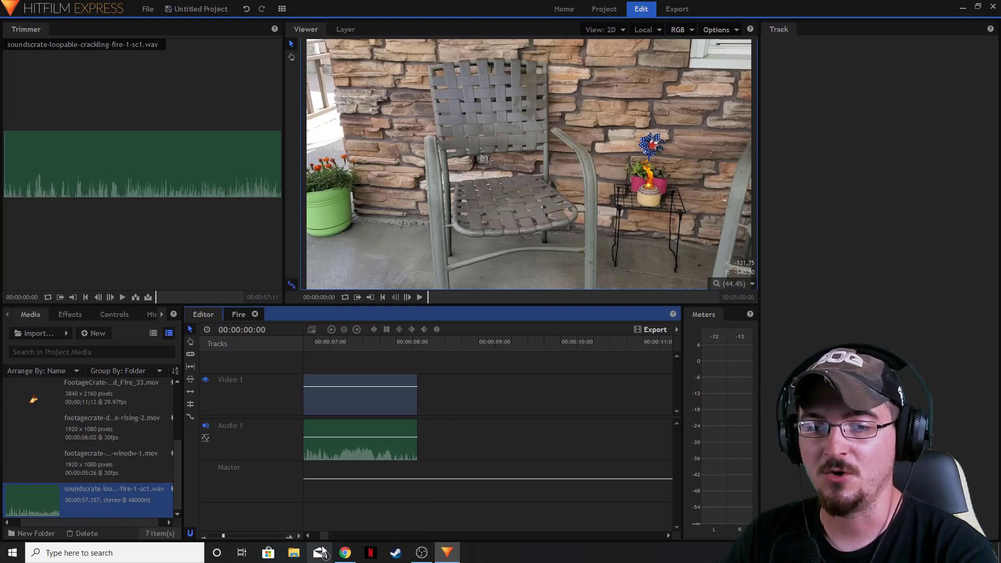
# Play the edited sequence from the start to check picture and fire sound together, and return to 00:00:00:00.
pyautogui.moveTo(324, 536); pyautogui.dragTo(308, 538)
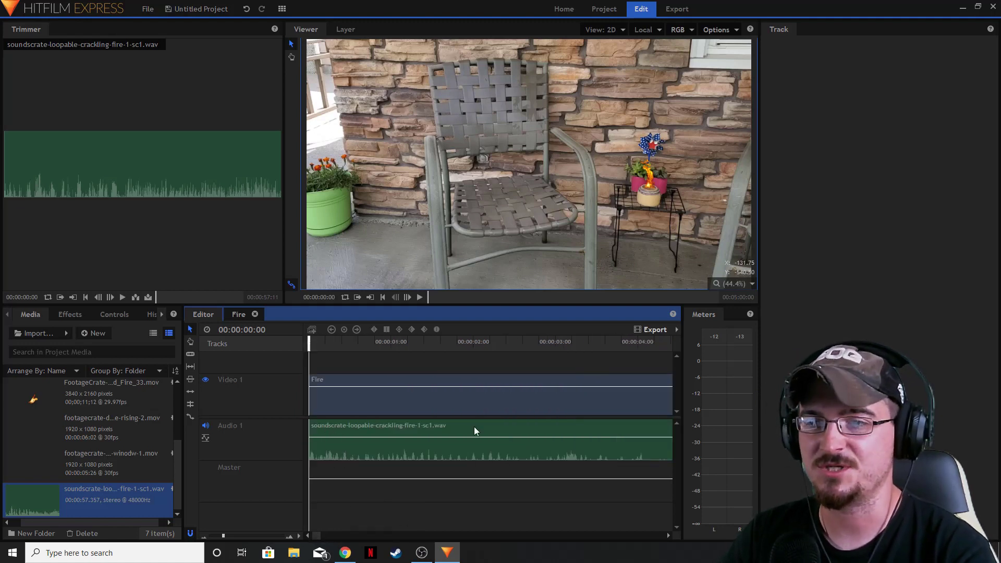
pyautogui.click(419, 297)
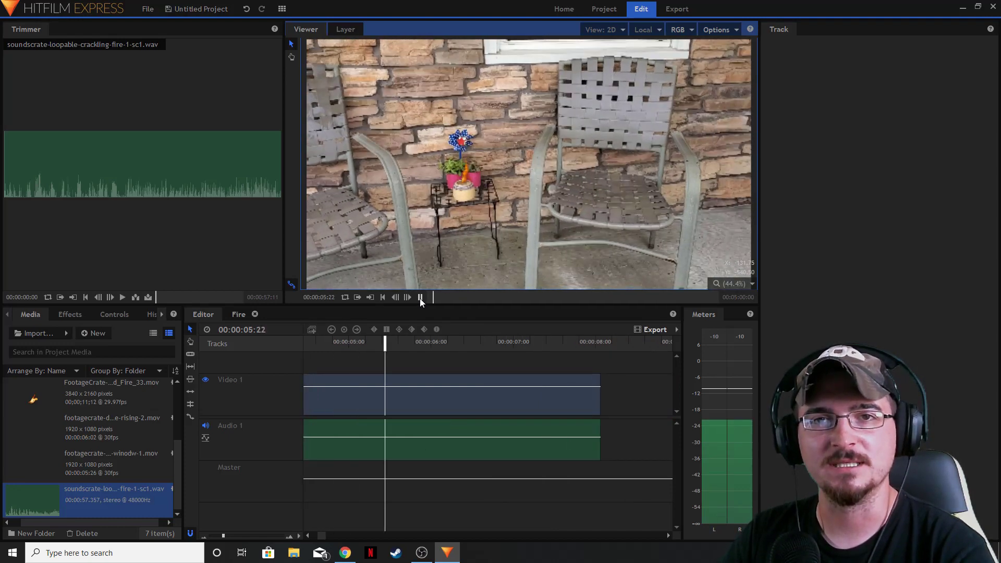
pyautogui.click(420, 298)
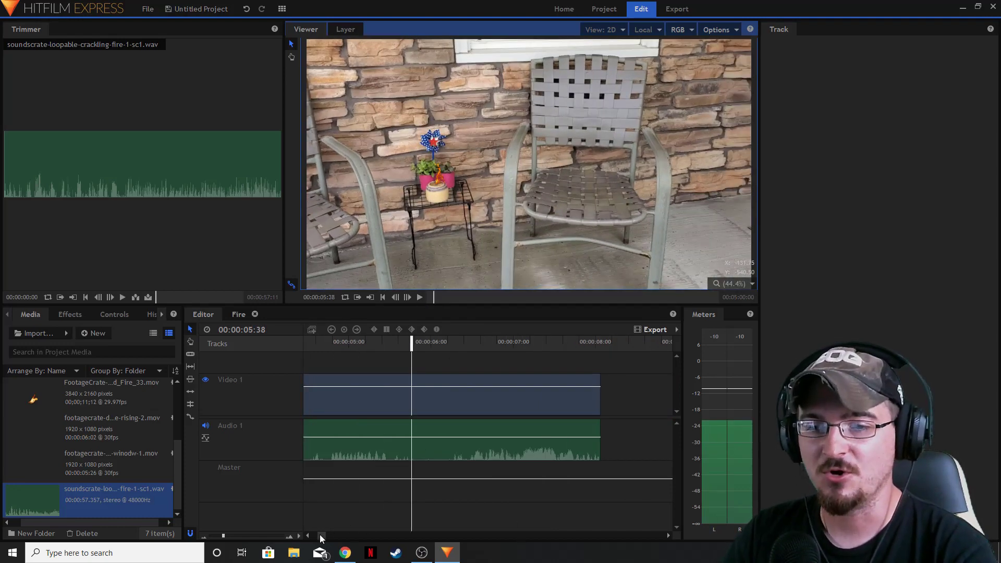
pyautogui.moveTo(322, 535); pyautogui.dragTo(316, 535)
pyautogui.click(359, 344)
pyautogui.moveTo(360, 343); pyautogui.dragTo(309, 344)
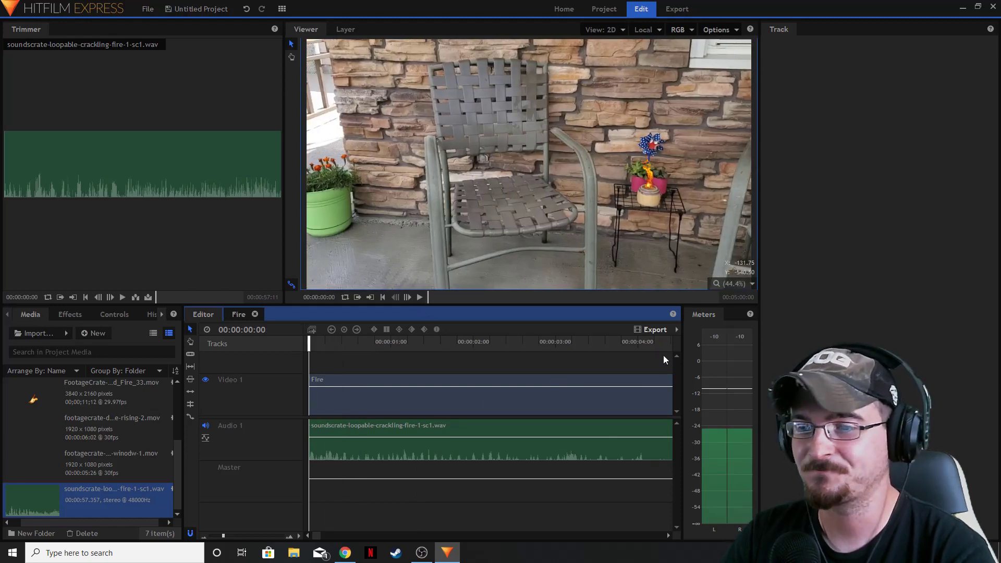
# Queue the editor sequence for export with the YouTube 1080p HD preset and start exporting.
pyautogui.click(662, 330)
pyautogui.click(711, 356)
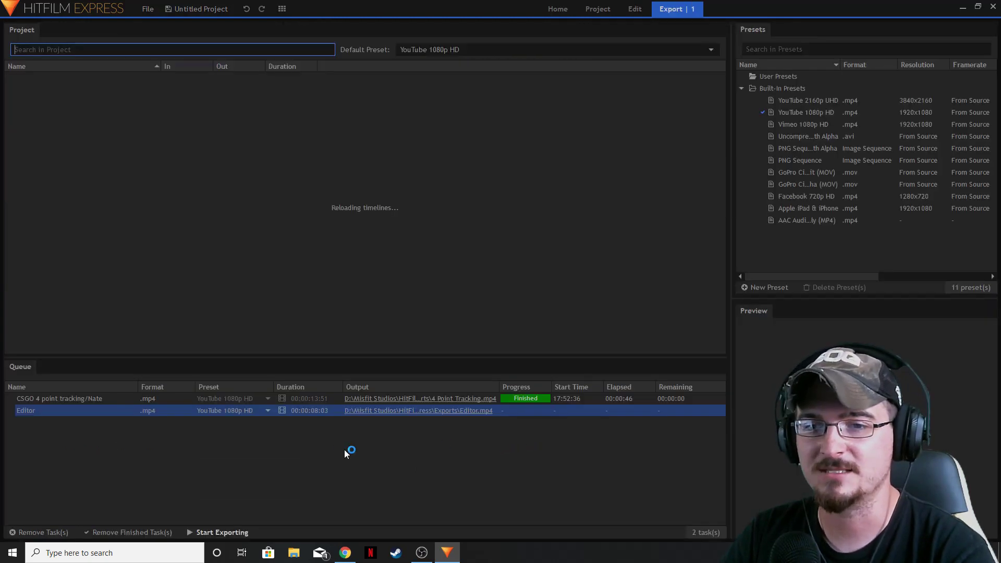
pyautogui.click(214, 533)
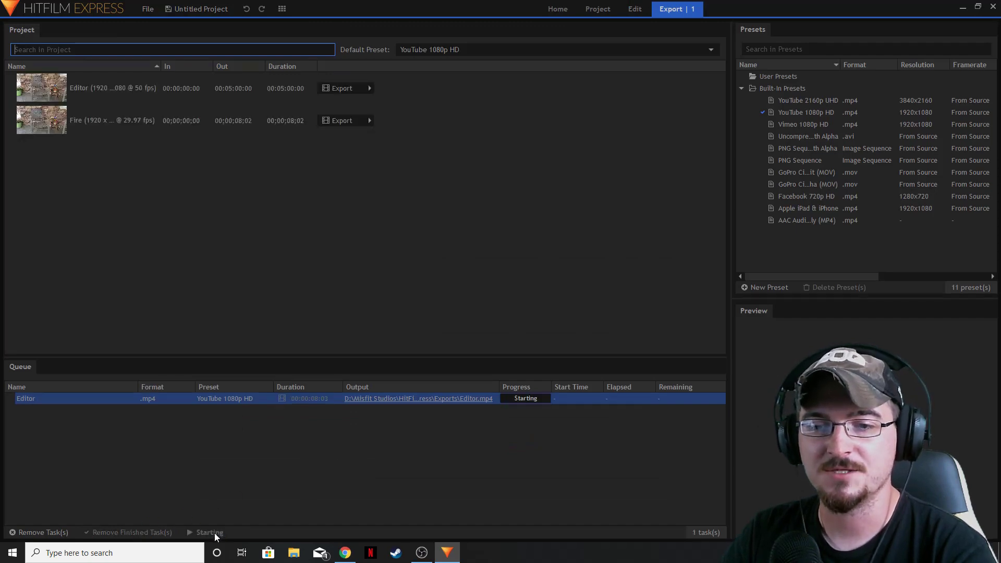